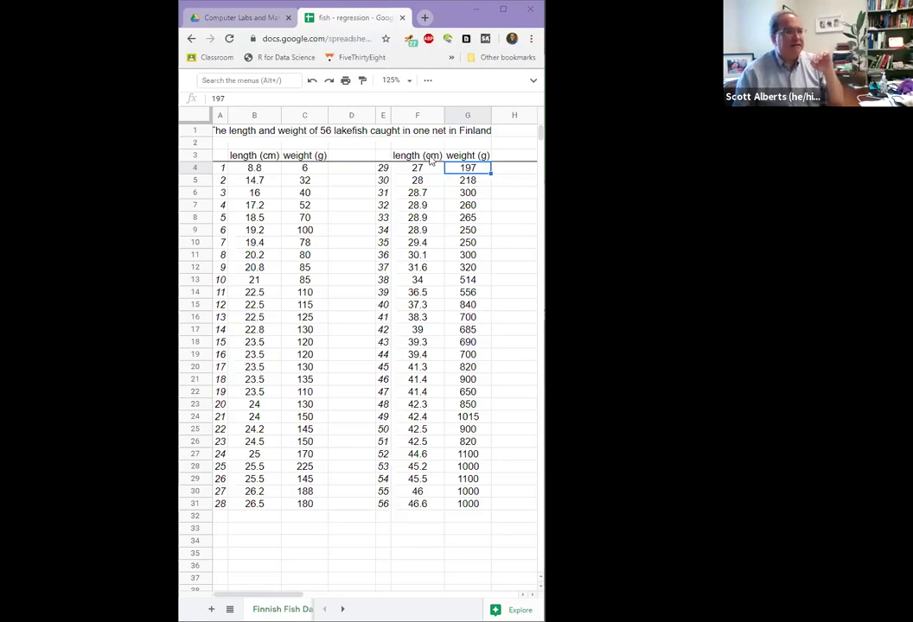
Step: Enter the label Range in cell B33
click(427, 160)
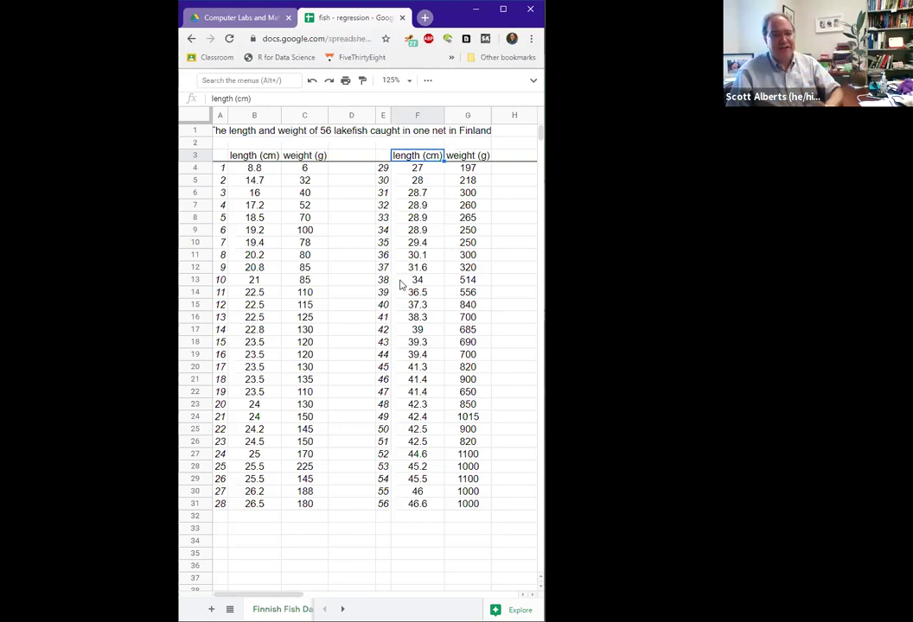
click(266, 531)
text(Range)
key(Return)
Step: Enter =F31-B4 in C33, largest minus smallest length, giving 37.8
click(266, 531)
key(Right)
text(=)
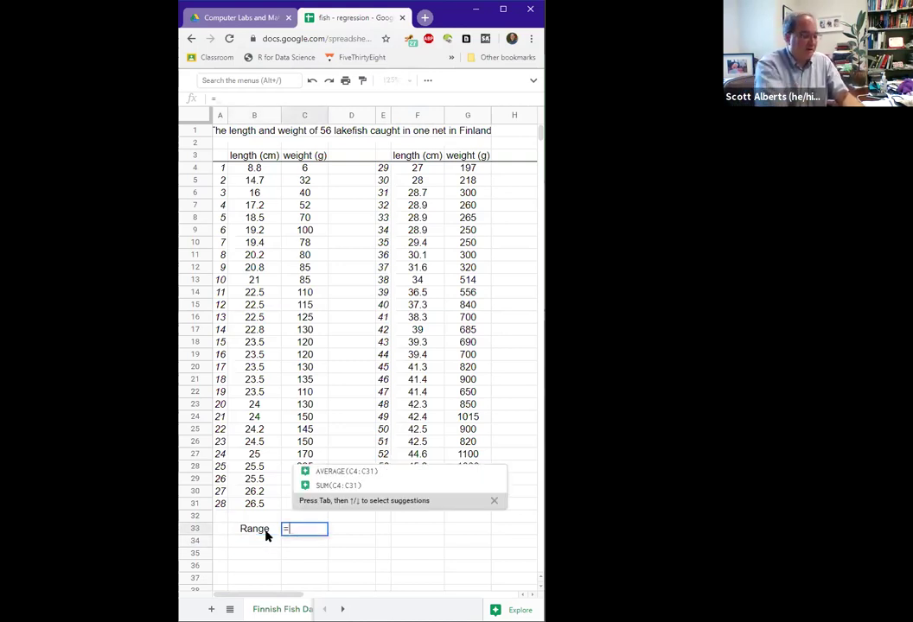
text(range()
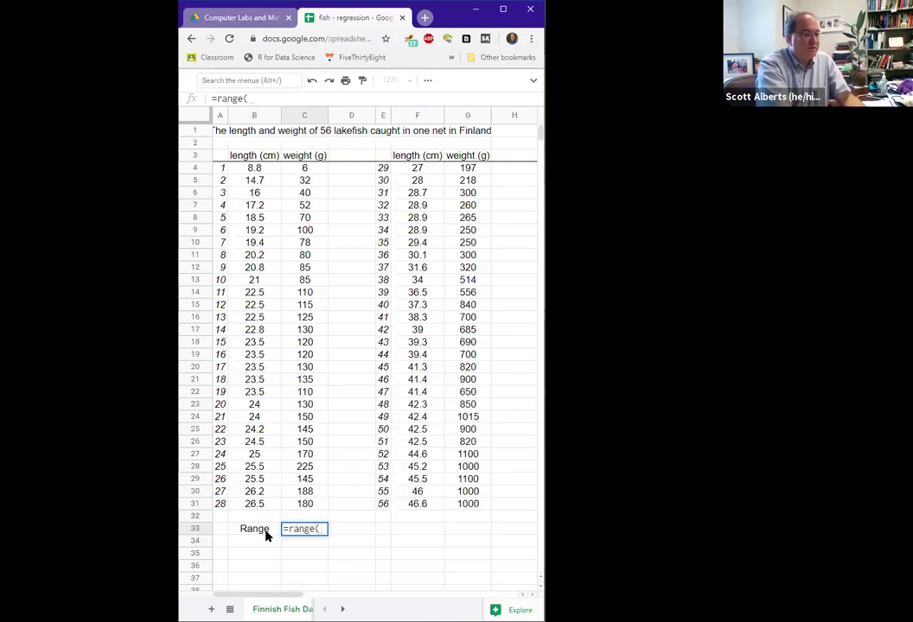
key(BackSpace)
key(BackSpace)
key(BackSpace)
key(BackSpace)
key(BackSpace)
key(BackSpace)
key(BackSpace)
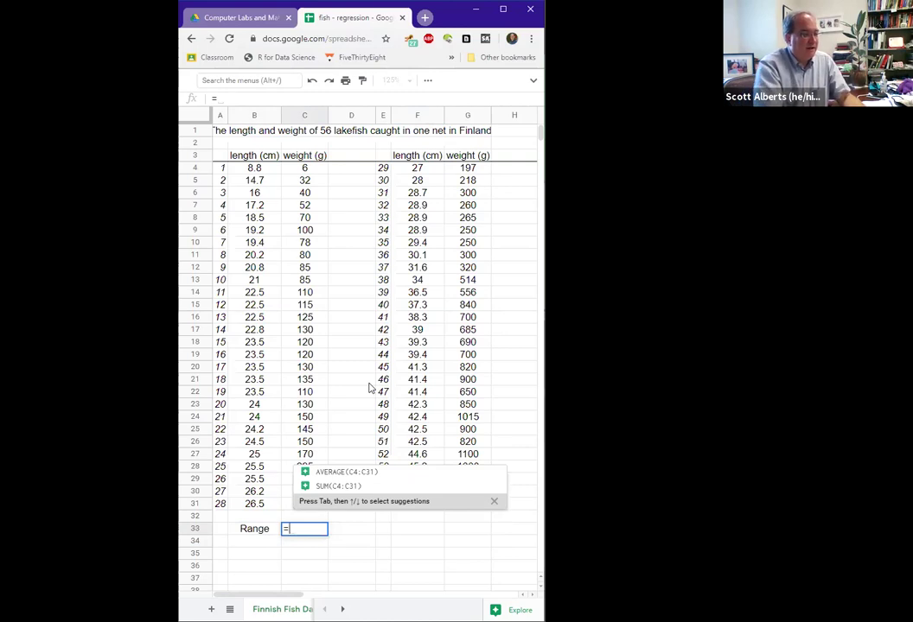
key(Up)
key(Up)
key(Right)
key(Right)
key(Right)
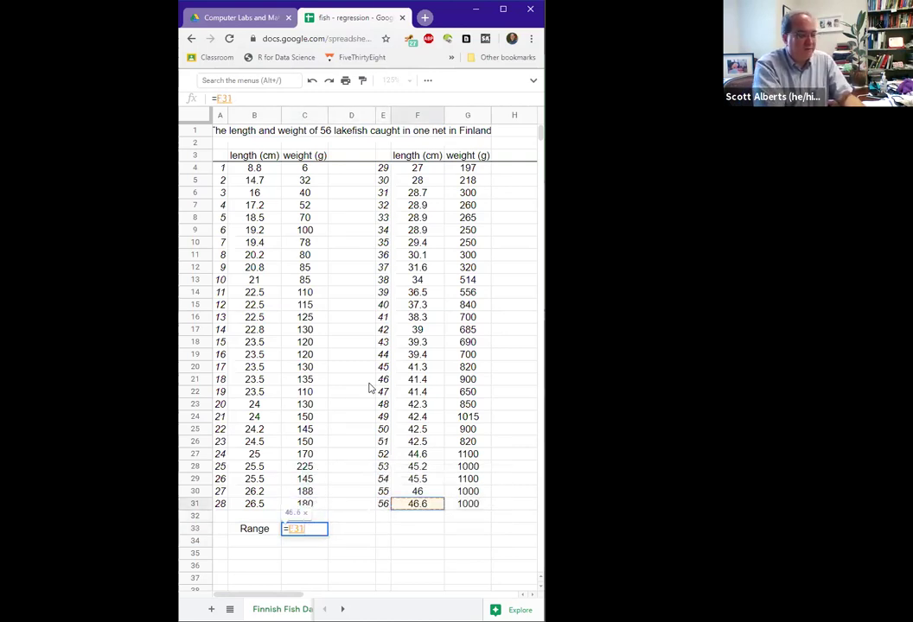
text(-)
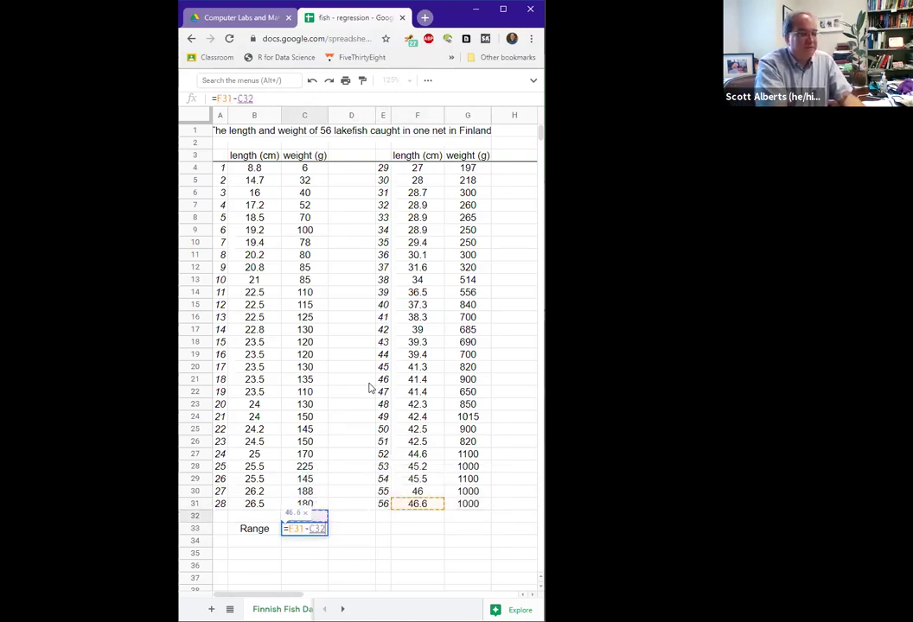
key(Up)
key(Up)
key(Up)
key(Up)
key(Up)
key(Up)
key(Up)
key(Up)
key(Up)
key(Up)
key(Up)
key(Up)
key(Up)
key(Up)
key(Up)
key(Up)
key(Up)
key(Up)
key(Up)
key(Up)
key(Up)
key(Up)
key(Up)
key(Up)
key(Up)
key(Up)
key(Up)
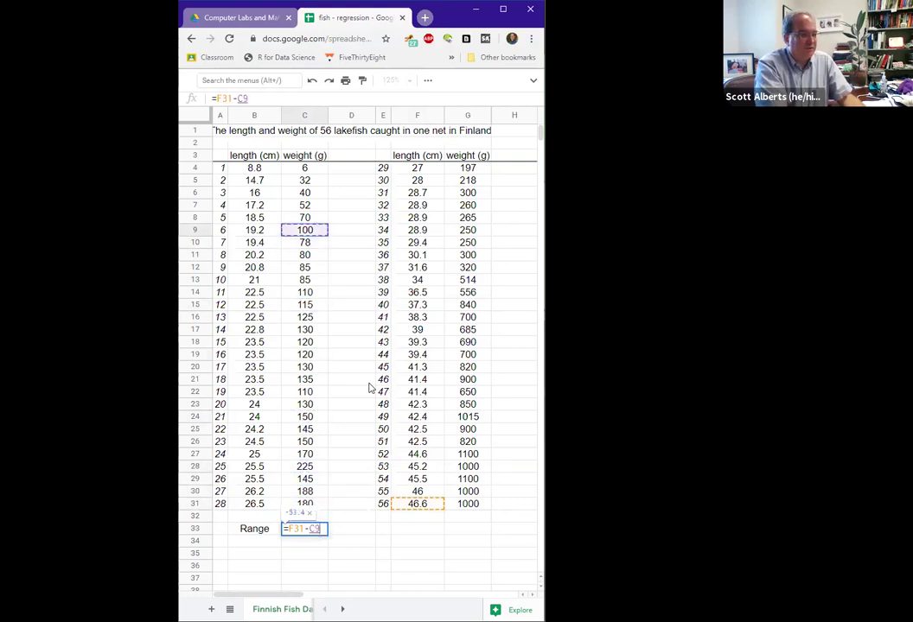
key(Left)
key(Up)
key(Up)
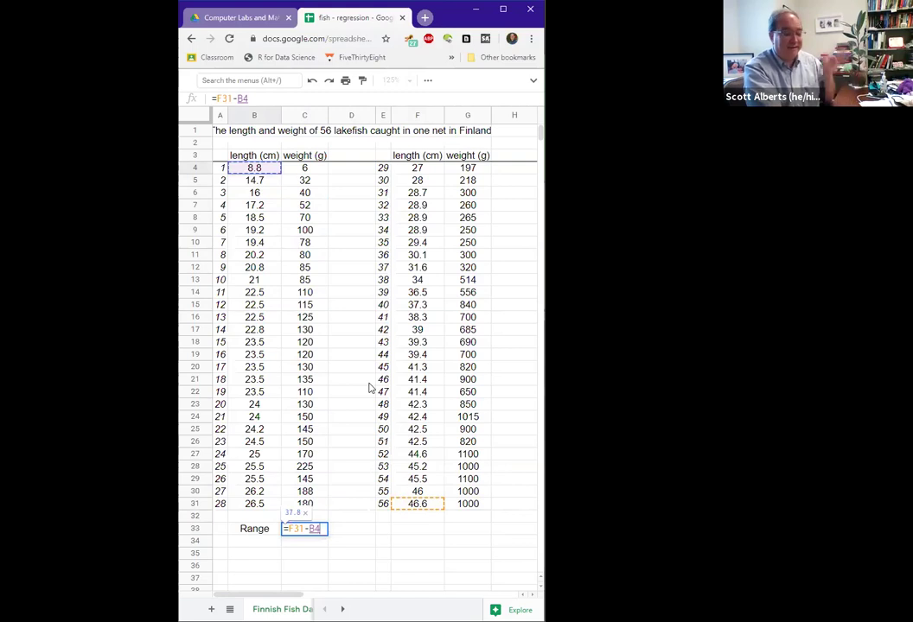
key(Return)
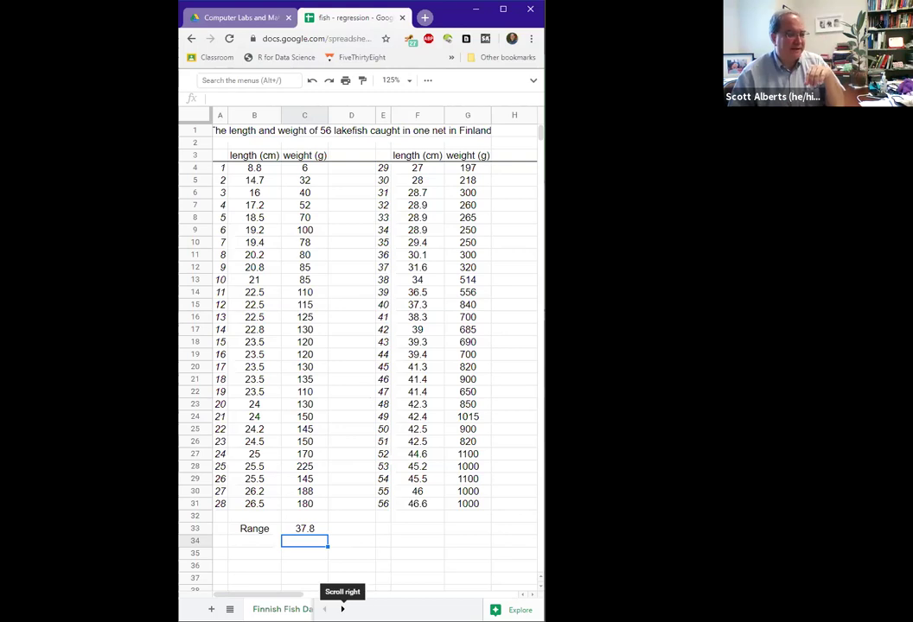
Step: Switch to the StDev sheet and scroll below the fish lengths
click(342, 609)
click(309, 609)
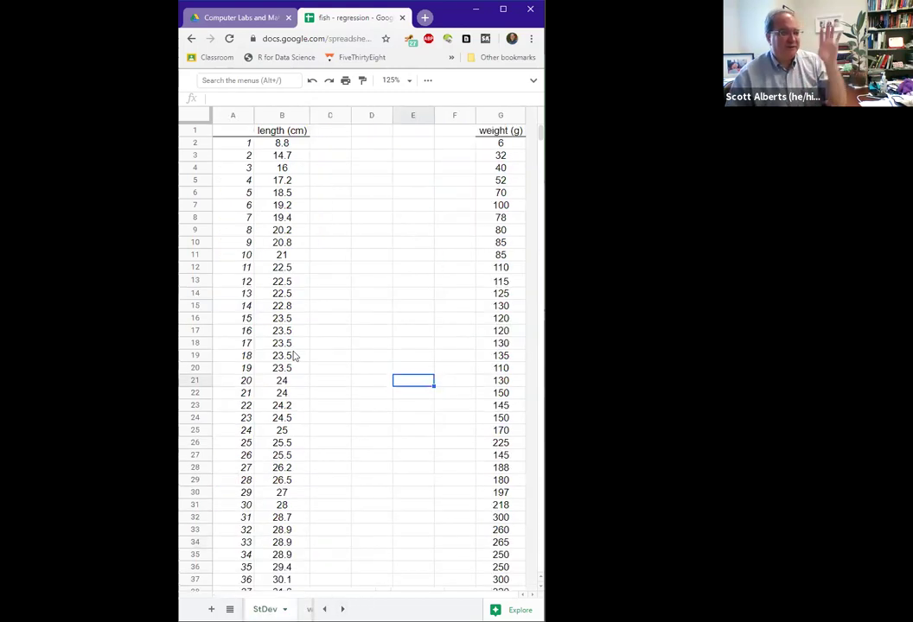
click(484, 144)
click(283, 146)
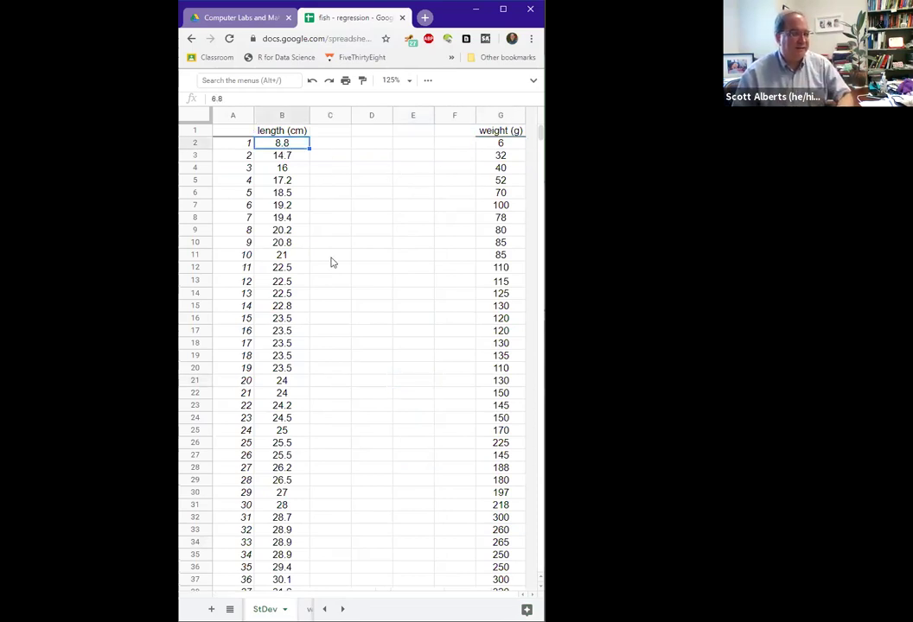
scroll(311, 369, down, 6)
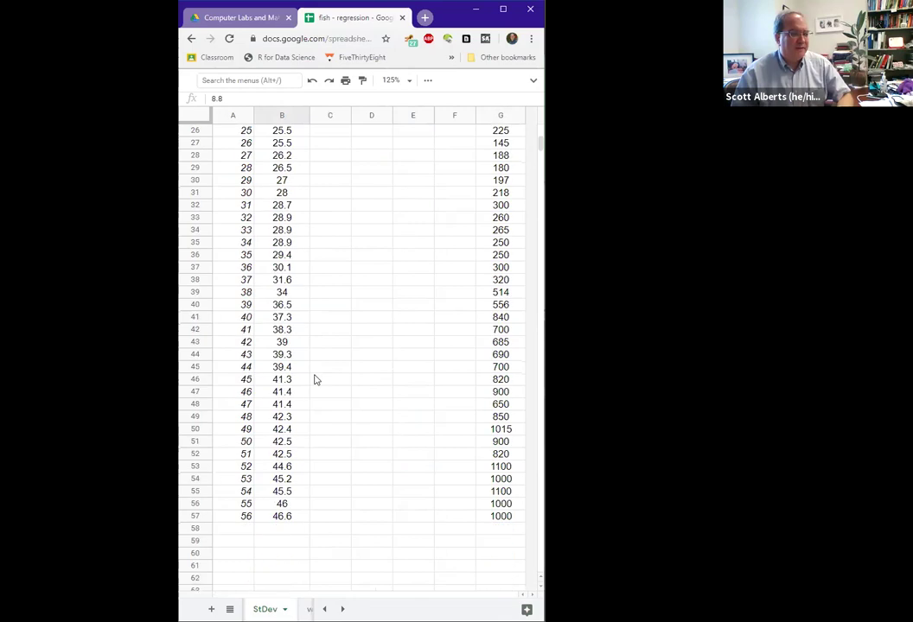
Step: Enter =average(B2:B57) in B59, giving 29.57142857
click(273, 545)
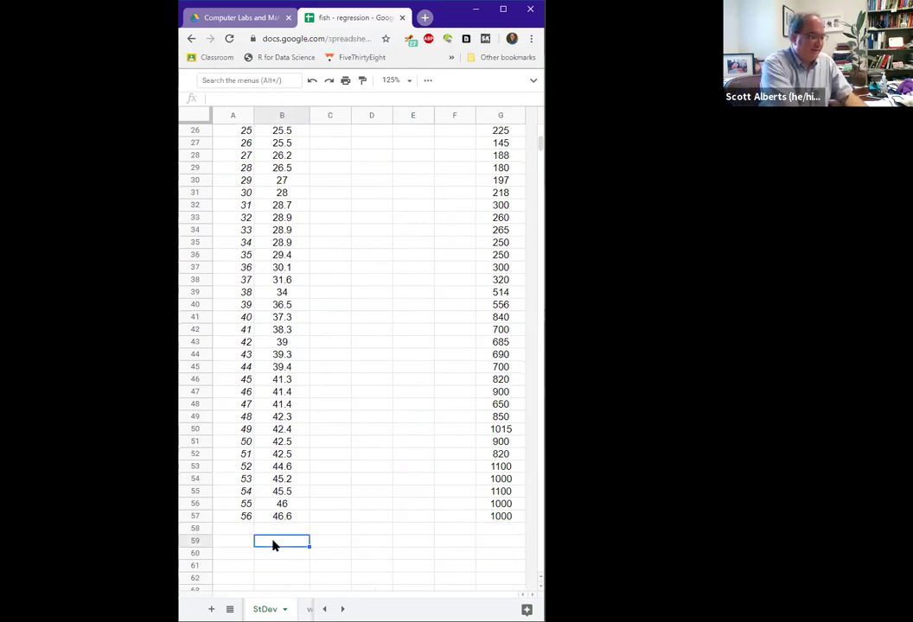
text(=average()
key(Up)
key(Up)
key(shift+Up)
key(shift+Up)
key(shift+Up)
key(shift+Up)
key(shift+Up)
key(shift+Up)
key(shift+Up)
key(shift+Up)
key(shift+Up)
key(shift+Up)
key(shift+Up)
key(shift+Up)
key(shift+Up)
key(shift+Up)
key(shift+Up)
key(shift+Up)
key(shift+Up)
key(shift+Up)
key(shift+Up)
key(shift+Up)
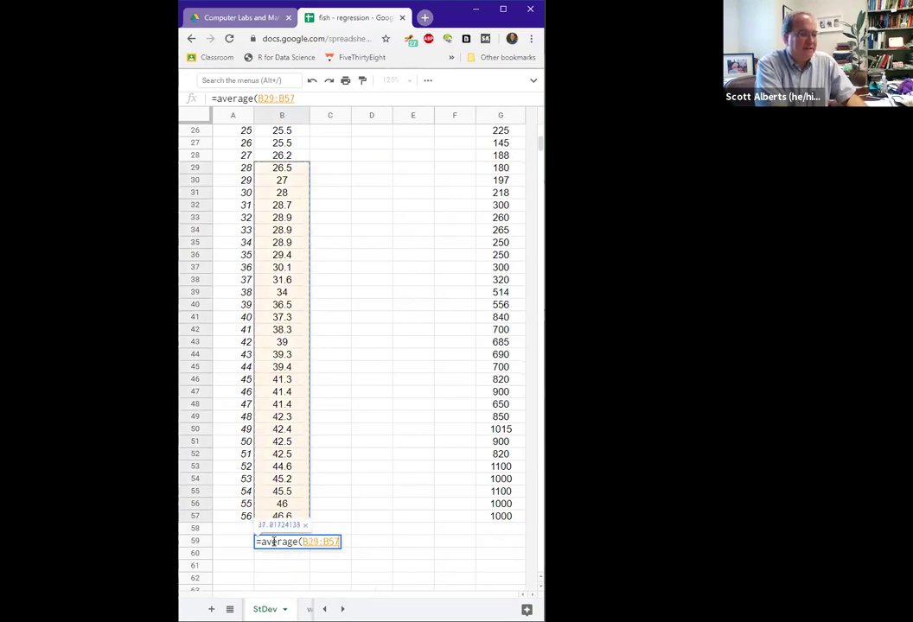
key(shift+Up)
key(shift+Up)
key(shift+Up)
key(shift+Up)
key(shift+Up)
key(shift+Up)
key(shift+Up)
key(shift+Up)
key(shift+Up)
key(shift+Up)
key(shift+Up)
key(shift+Up)
key(shift+Up)
key(shift+Up)
key(shift+Up)
key(shift+Up)
key(shift+Up)
key(shift+Up)
key(shift+Up)
key(shift+Up)
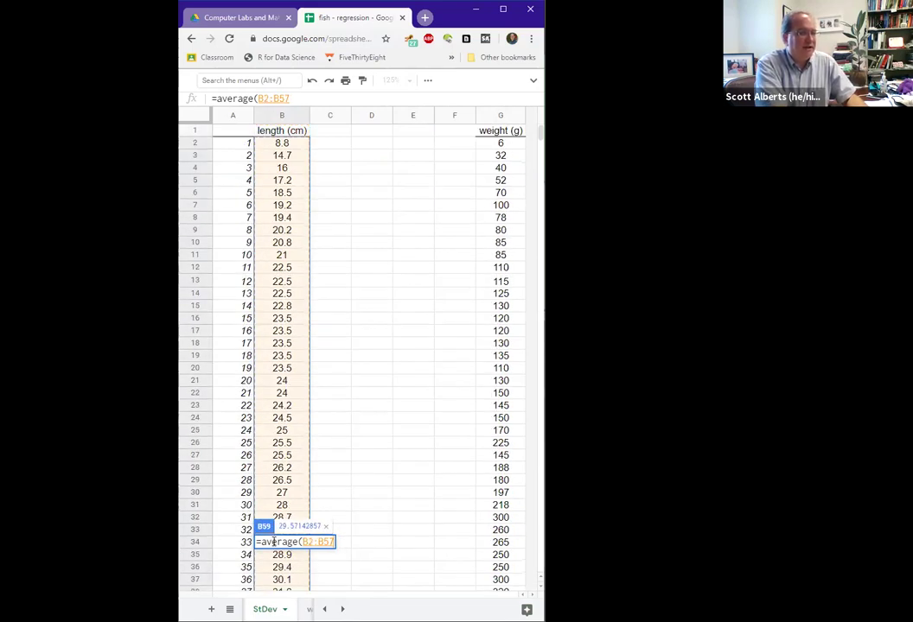
key(Return)
key(Up)
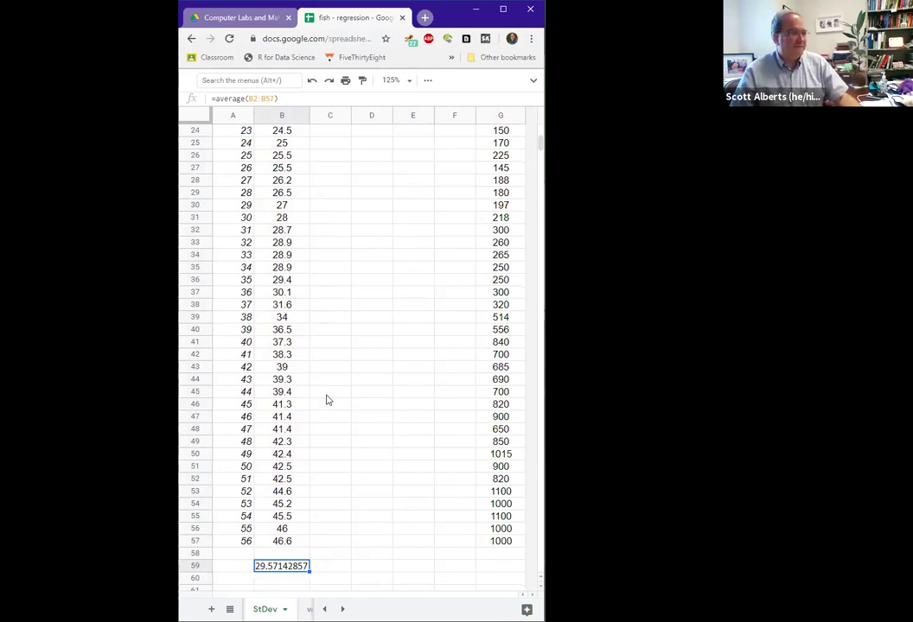
scroll(320, 407, up, 5)
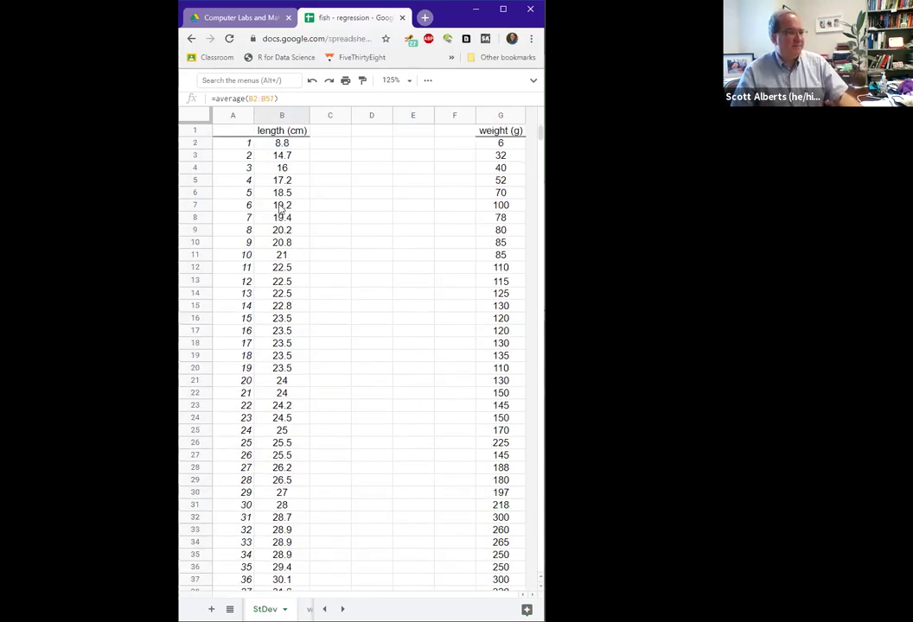
click(336, 151)
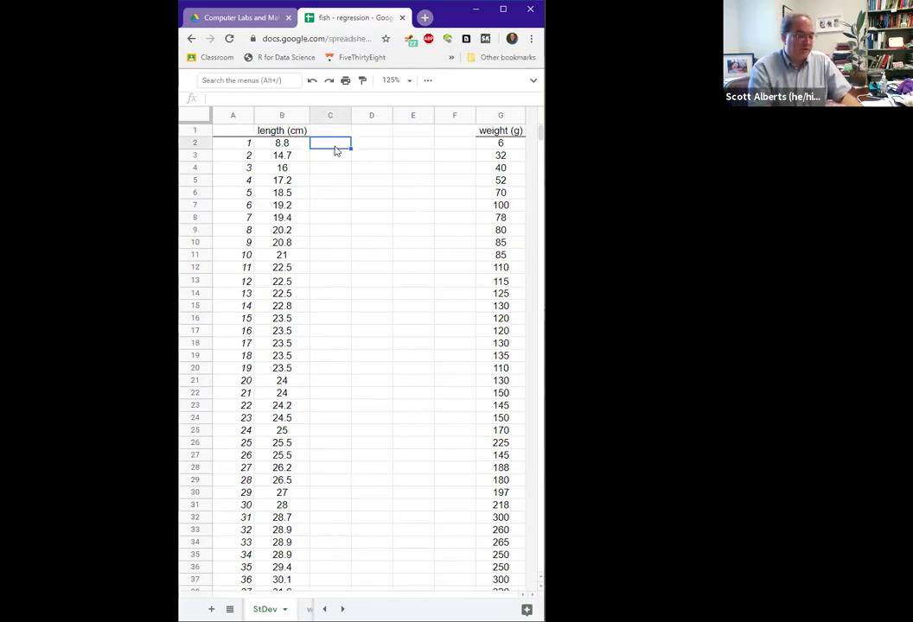
Step: Enter the first length's deviation from the mean in C2, giving -20.77142
text(=)
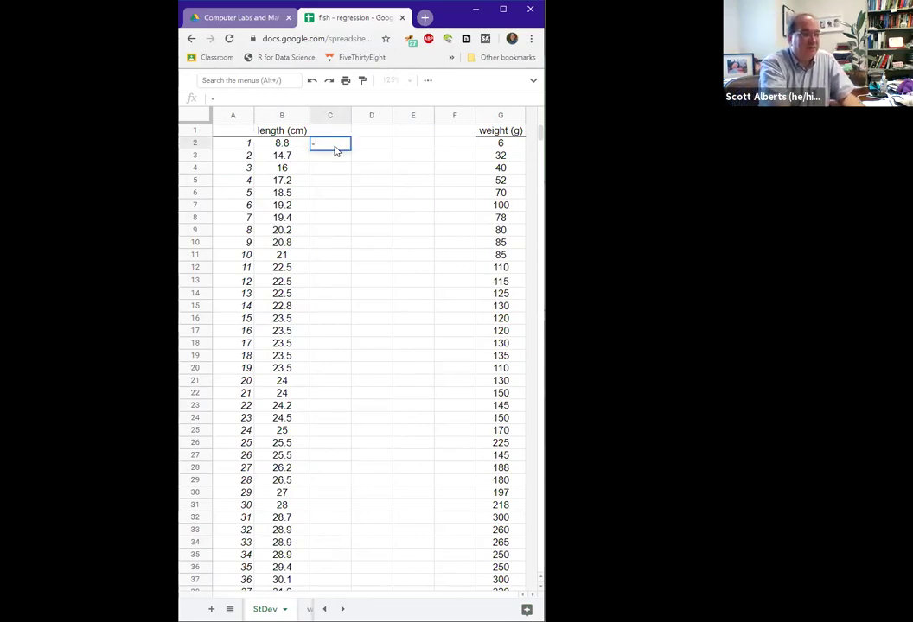
key(Left)
key(Delete)
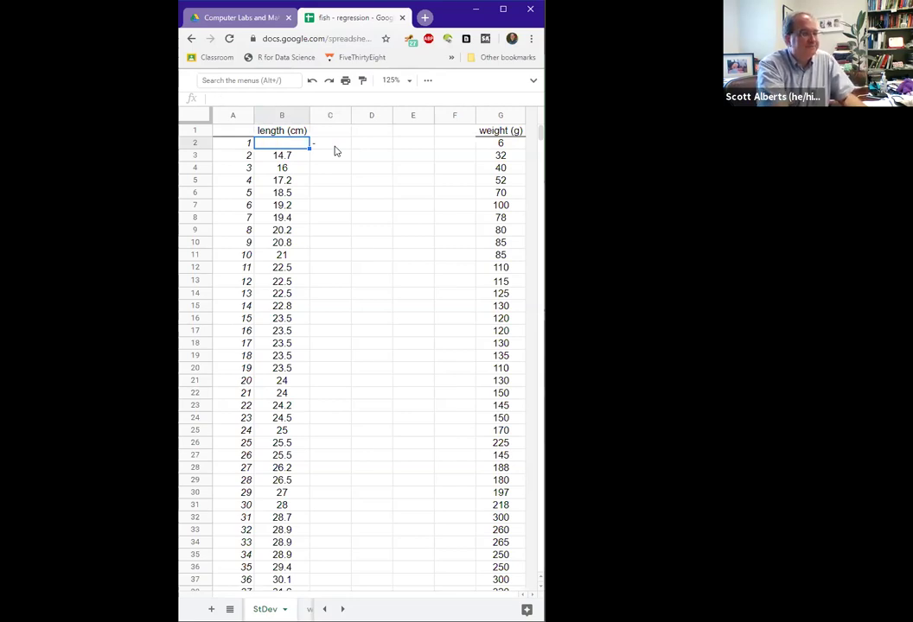
key(ctrl+z)
key(Right)
text(=)
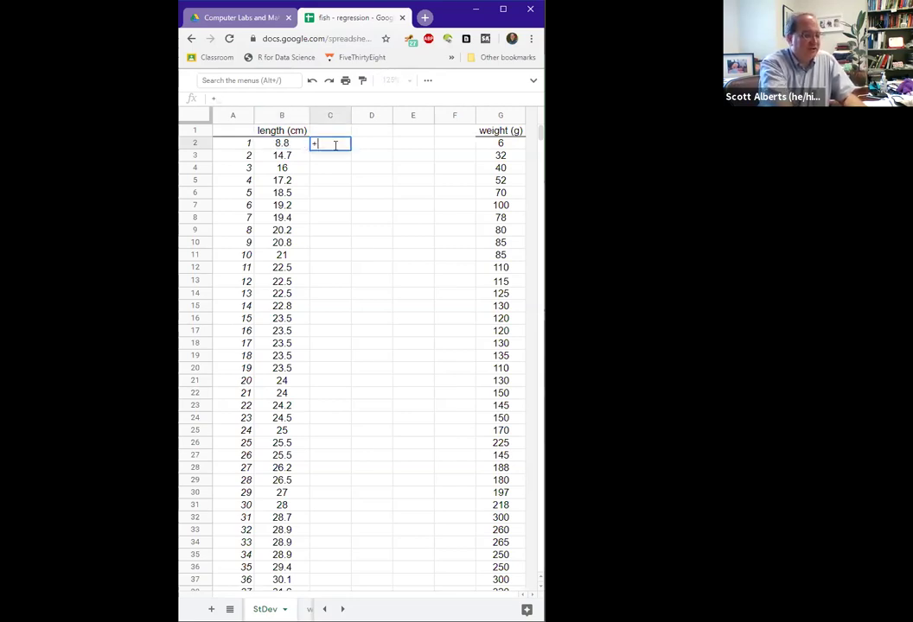
key(Left)
text(-)
scroll(280, 298, down, 3)
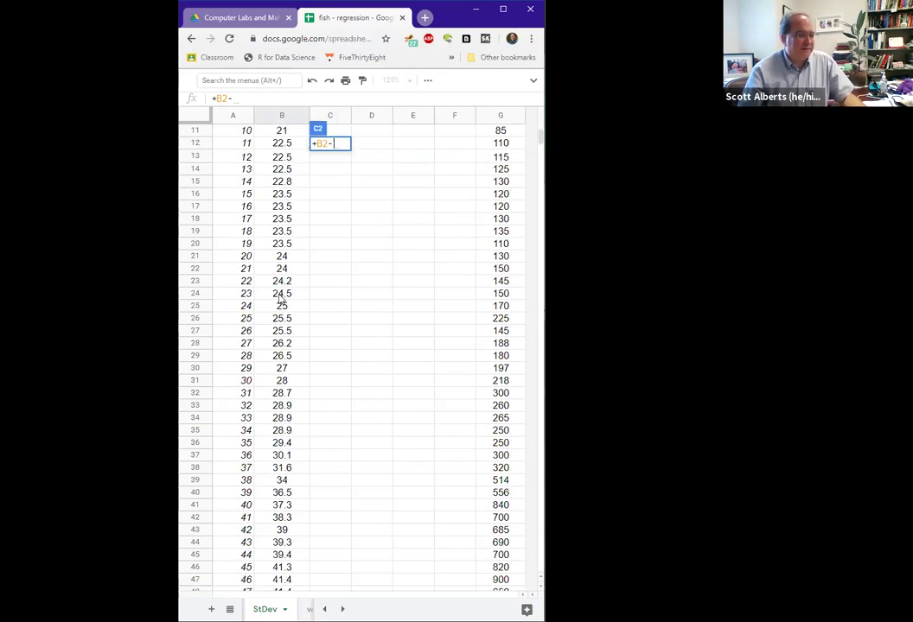
scroll(281, 298, down, 8)
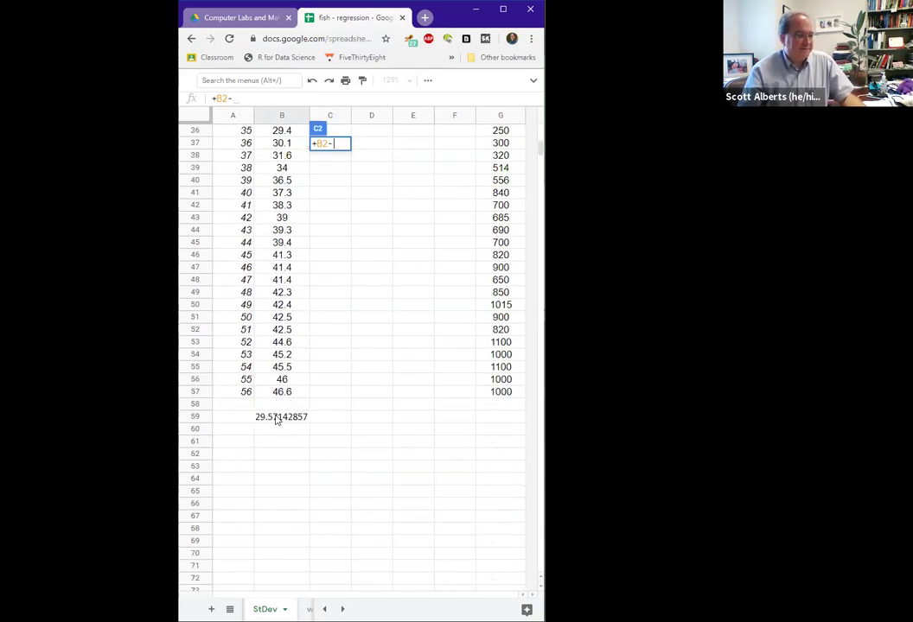
click(281, 416)
scroll(293, 311, up, 8)
scroll(293, 301, up, 3)
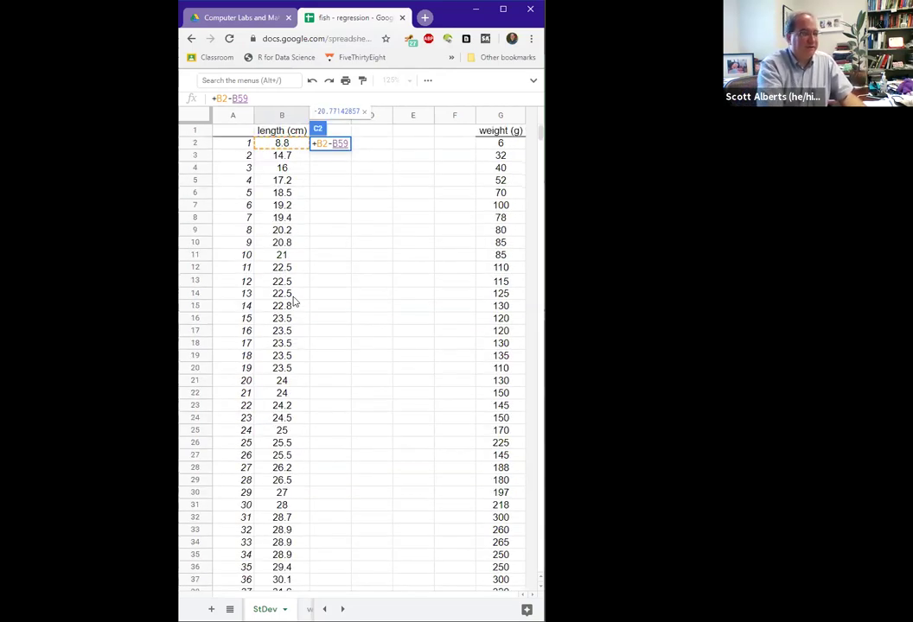
key(Return)
Step: Correct C2 to =B2-B$59 and fill it down column C to row 57
key(Up)
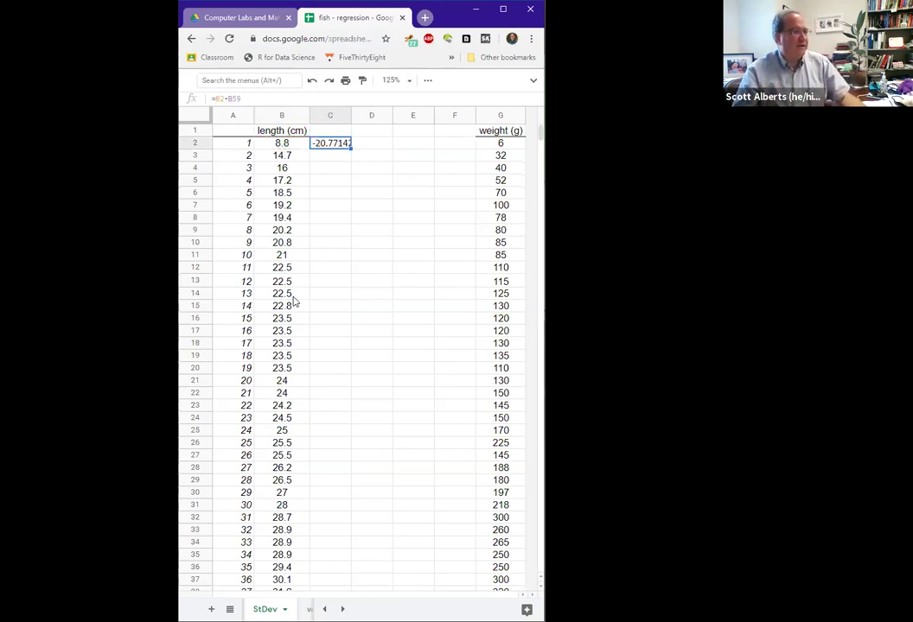
click(233, 99)
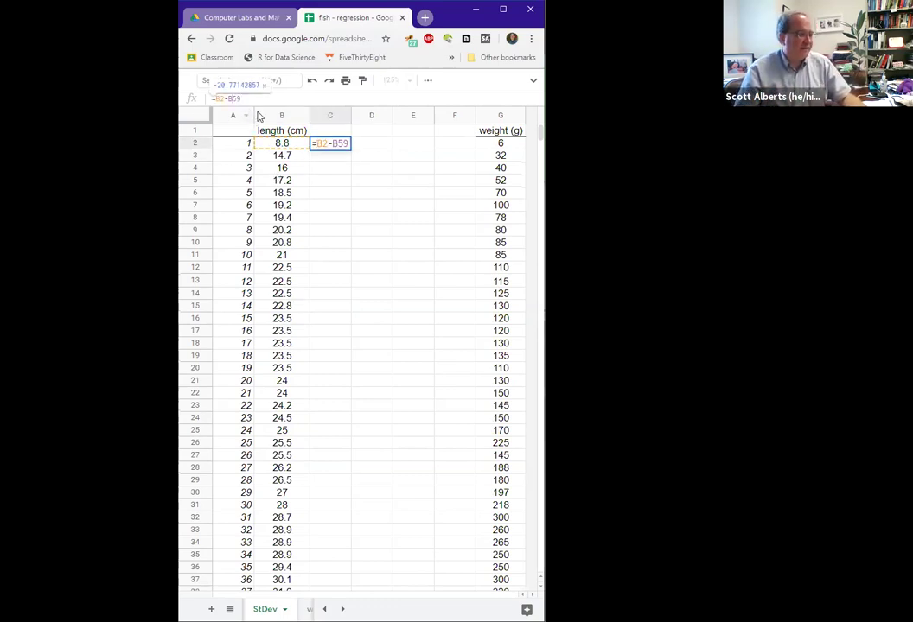
text($)
key(Return)
key(Up)
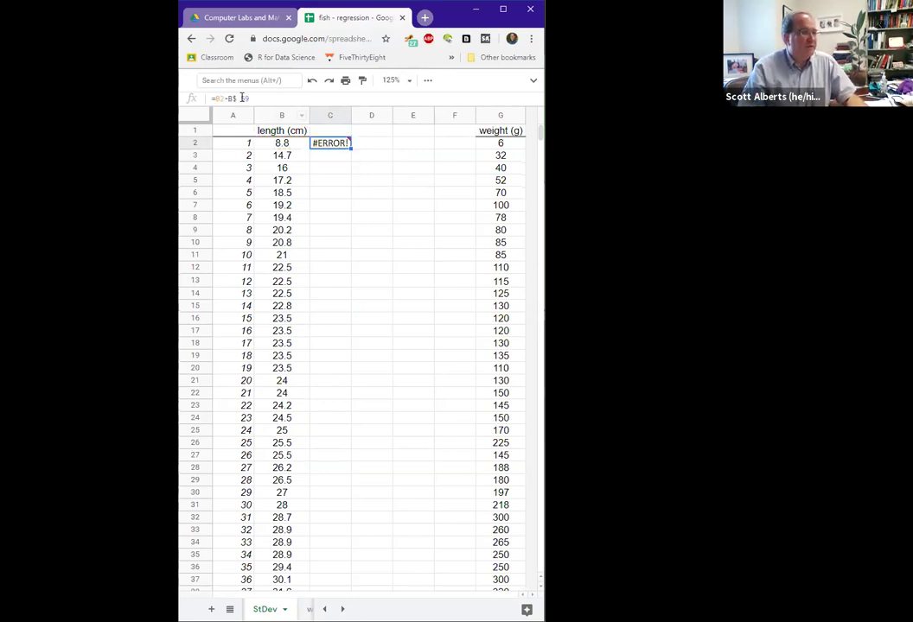
click(241, 98)
key(BackSpace)
key(Return)
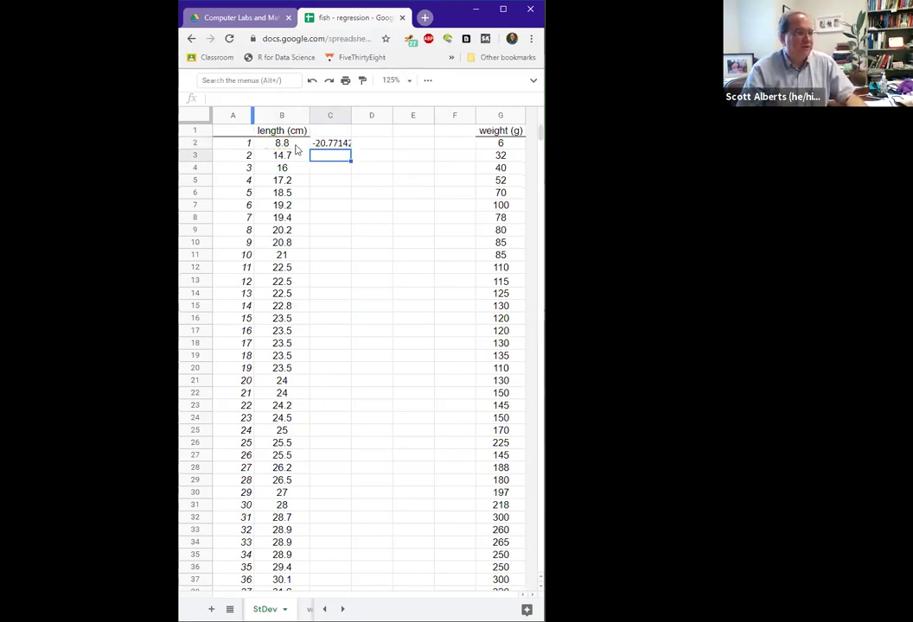
key(Up)
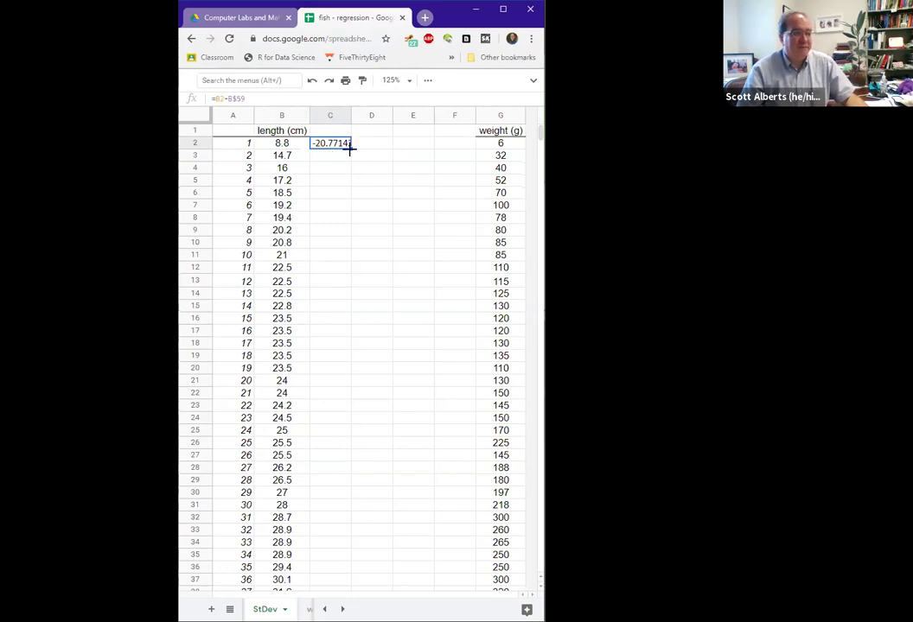
drag(349, 149, 350, 518)
scroll(375, 456, up, 8)
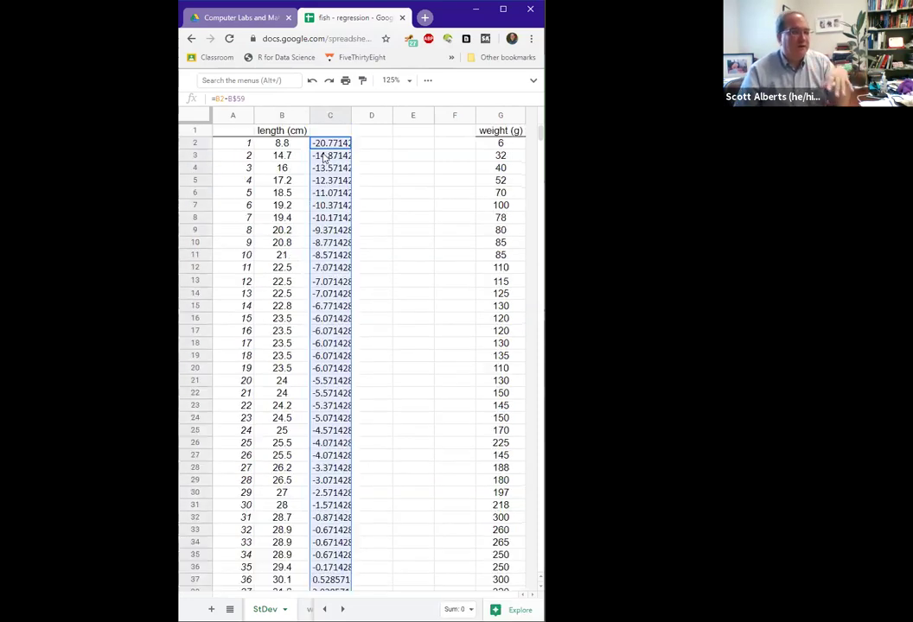
Step: Head column C with 'length - mean'
click(337, 134)
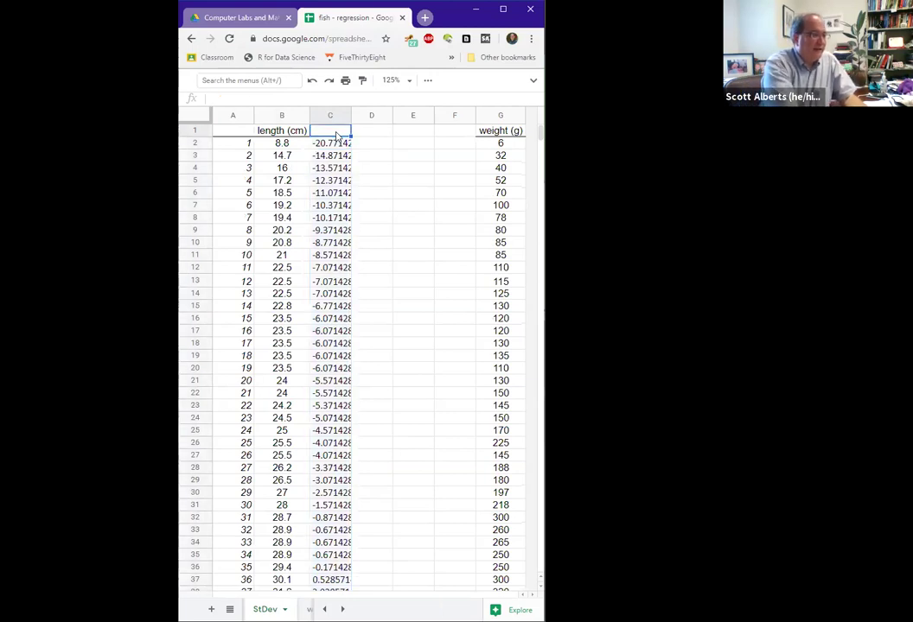
text(length - mean)
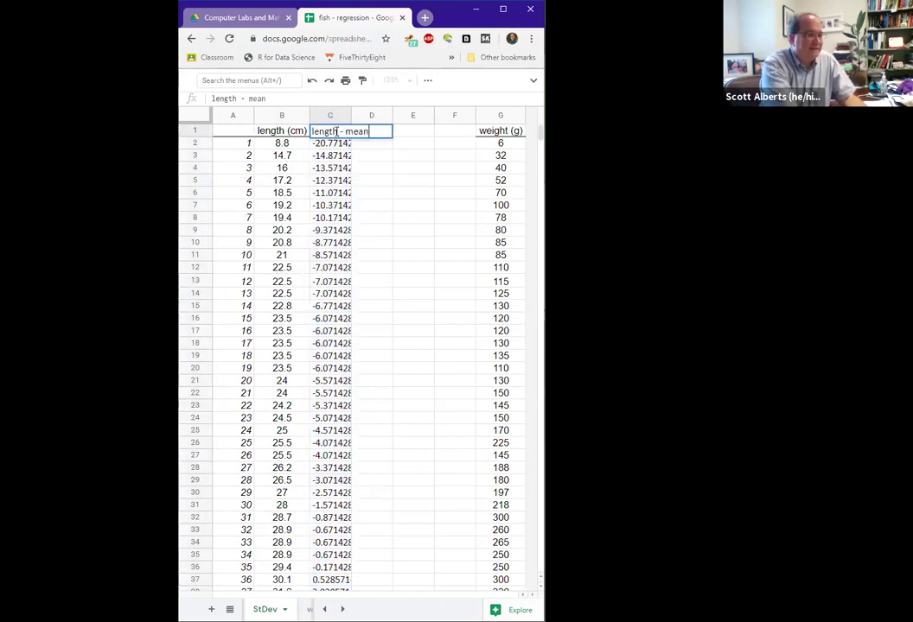
key(Return)
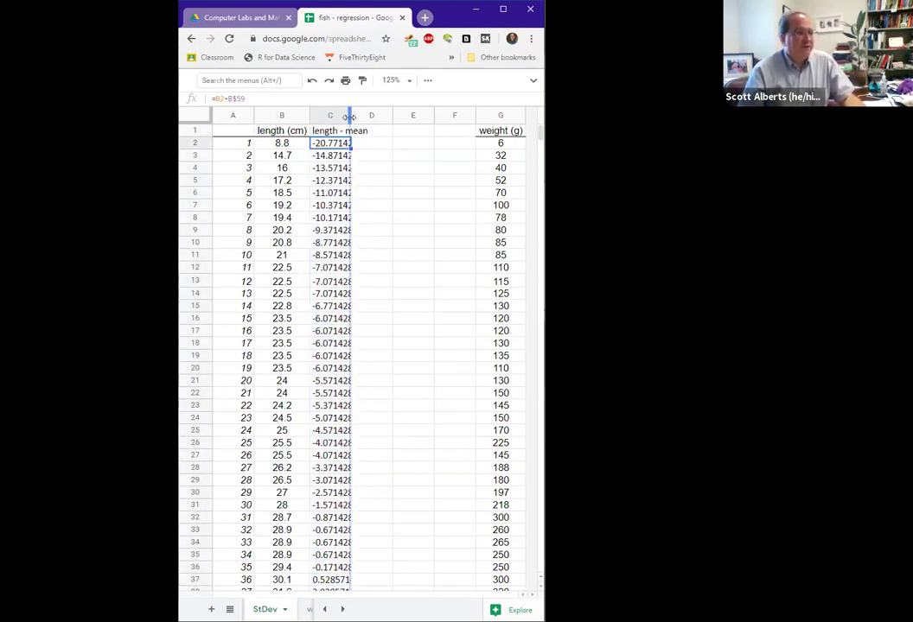
Step: Autofit column C so deviations from -20.77142857 to 17.02857143 show in full
double_click(350, 115)
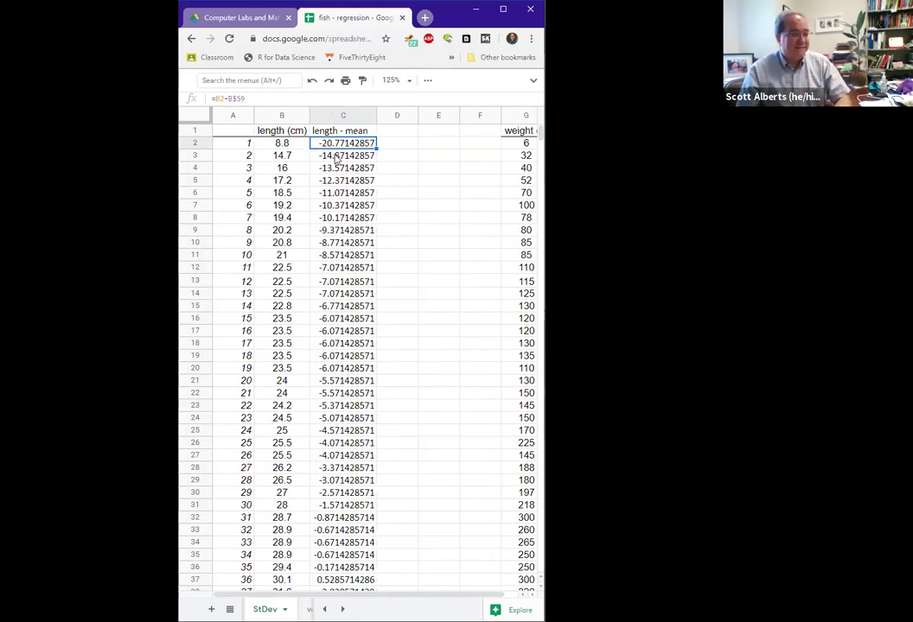
scroll(319, 363, down, 2)
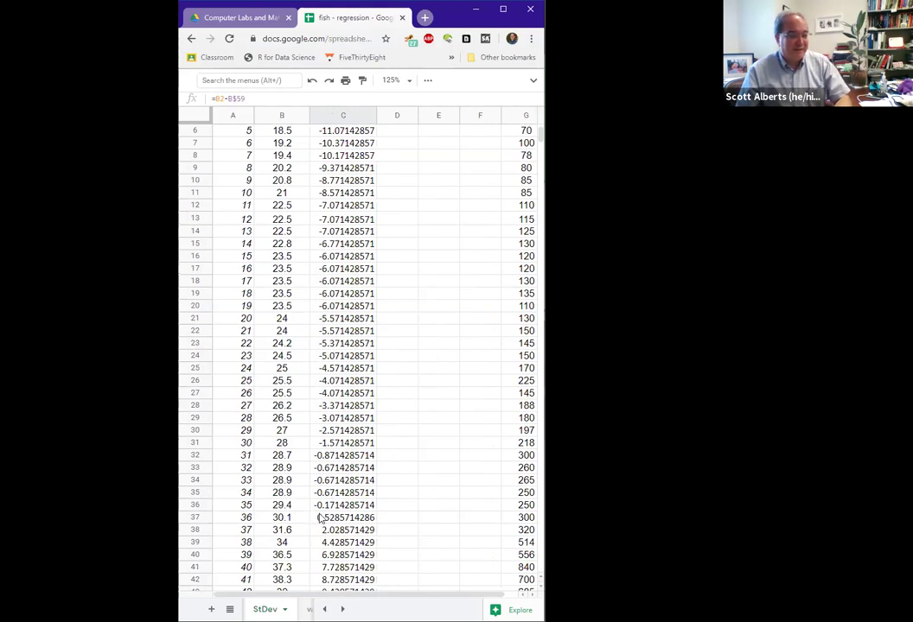
scroll(339, 508, down, 10)
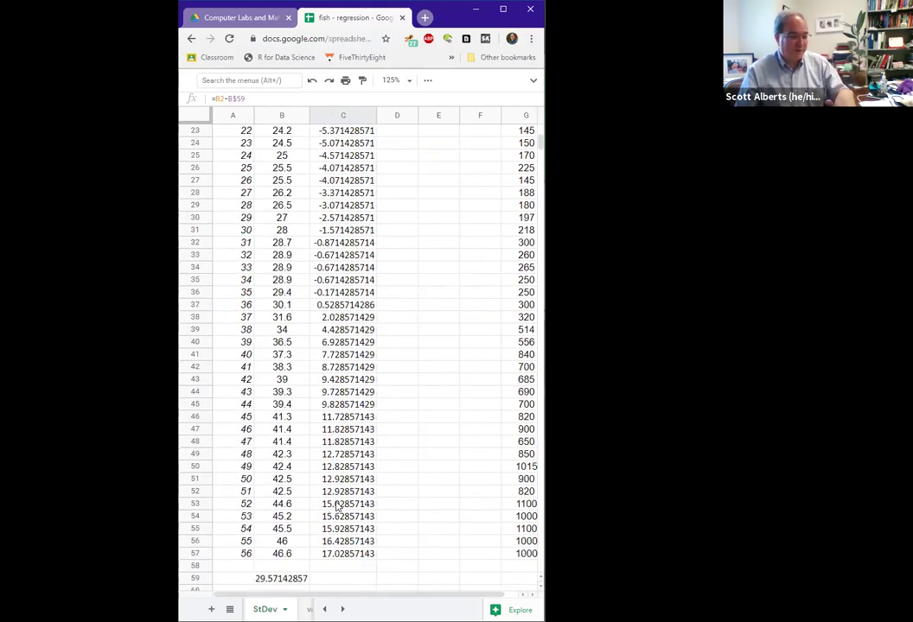
click(275, 517)
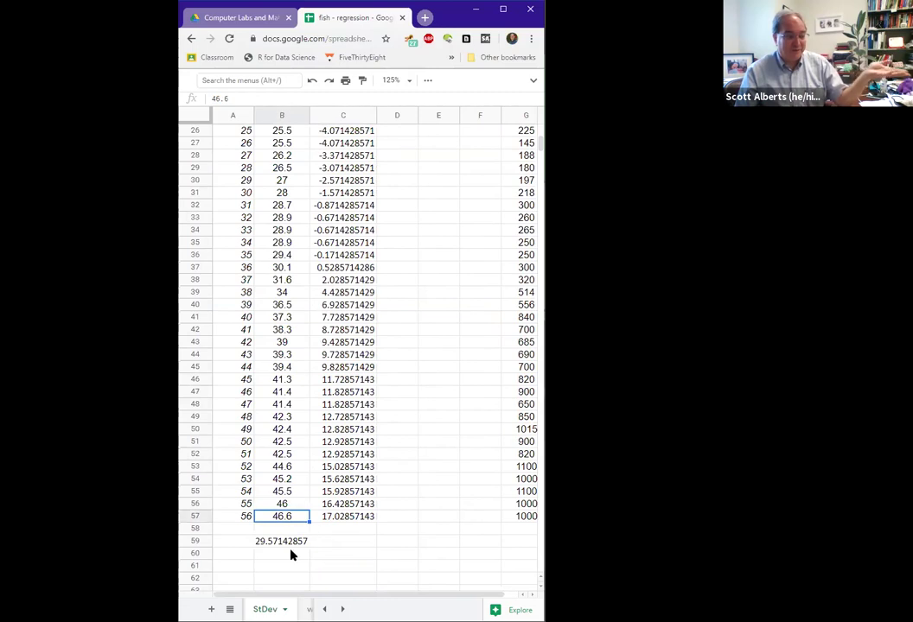
scroll(339, 449, up, 1)
scroll(339, 448, up, 10)
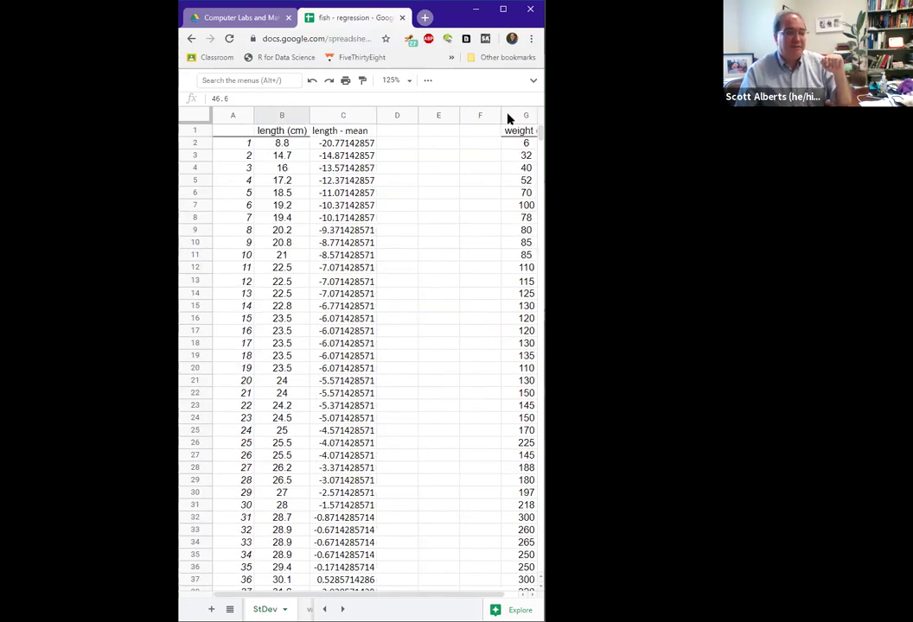
click(348, 133)
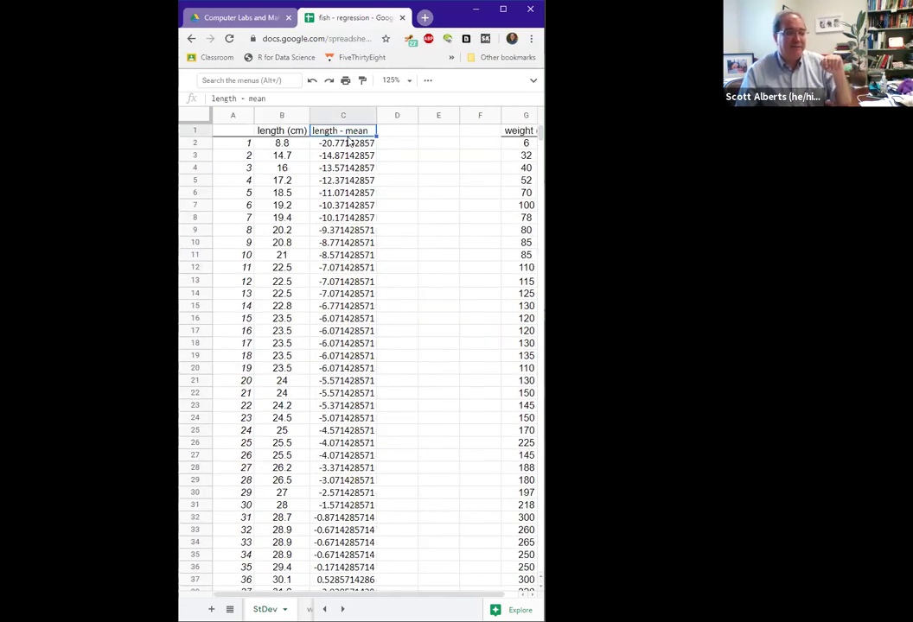
click(404, 135)
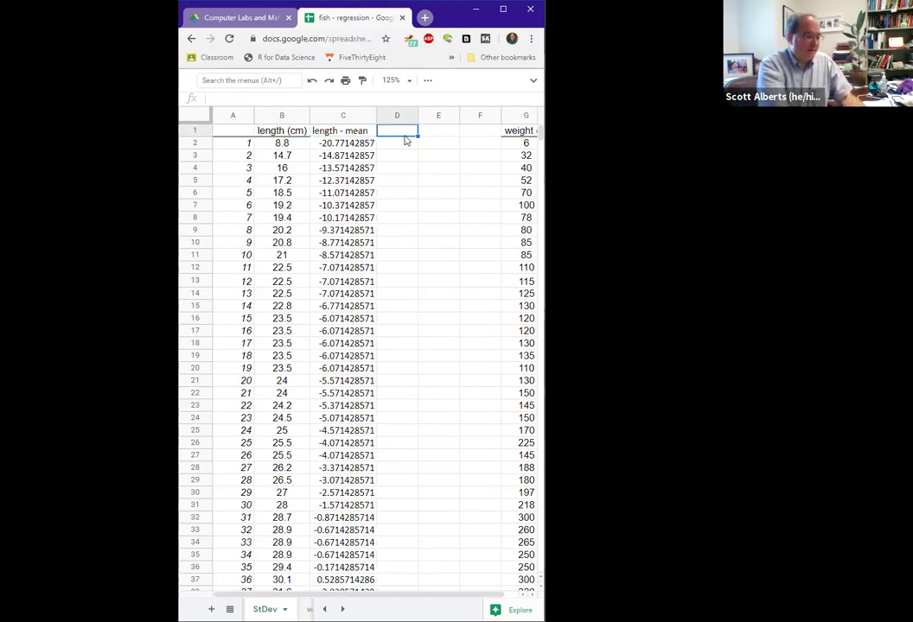
Step: Head column D with '(l-m)^2'
text((l)
text(-m))
text(^2)
key(BackSpace)
text(2)
key(Return)
Step: Enter =C2^2 in D2 and fill it down to row 57, from 431.4522 to 289.9722
text(=C2)
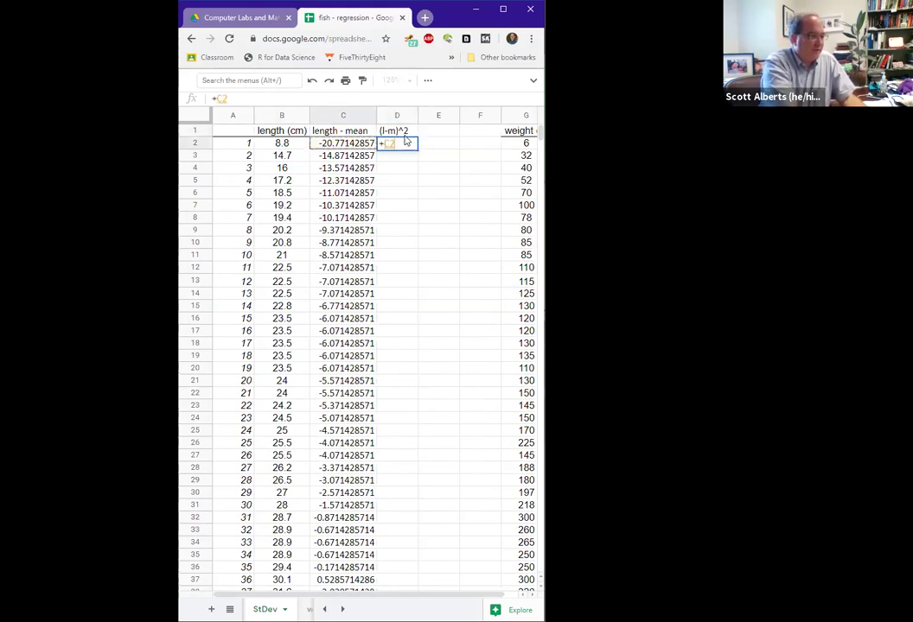
text(^2)
key(Return)
click(405, 141)
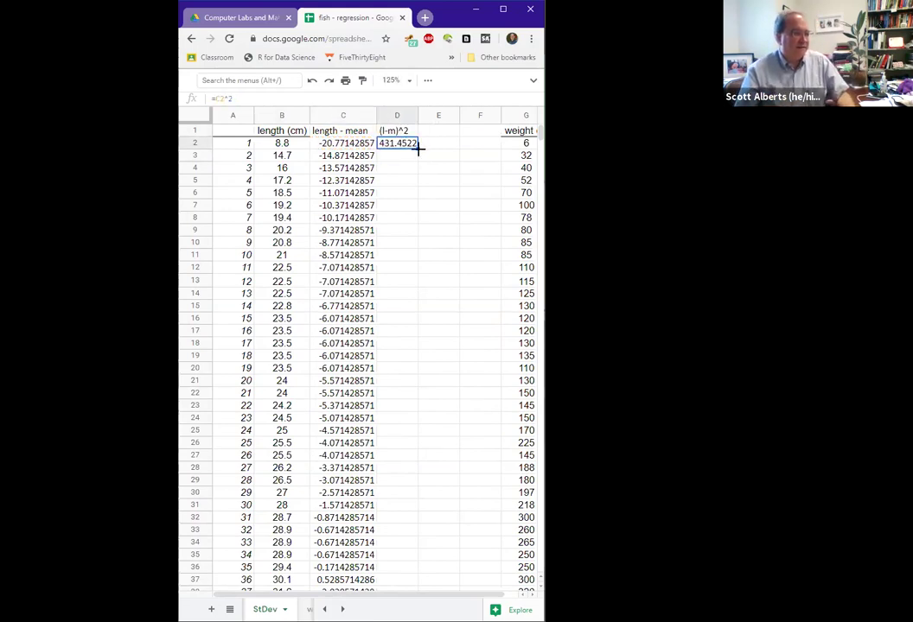
drag(418, 148, 413, 400)
scroll(396, 331, up, 10)
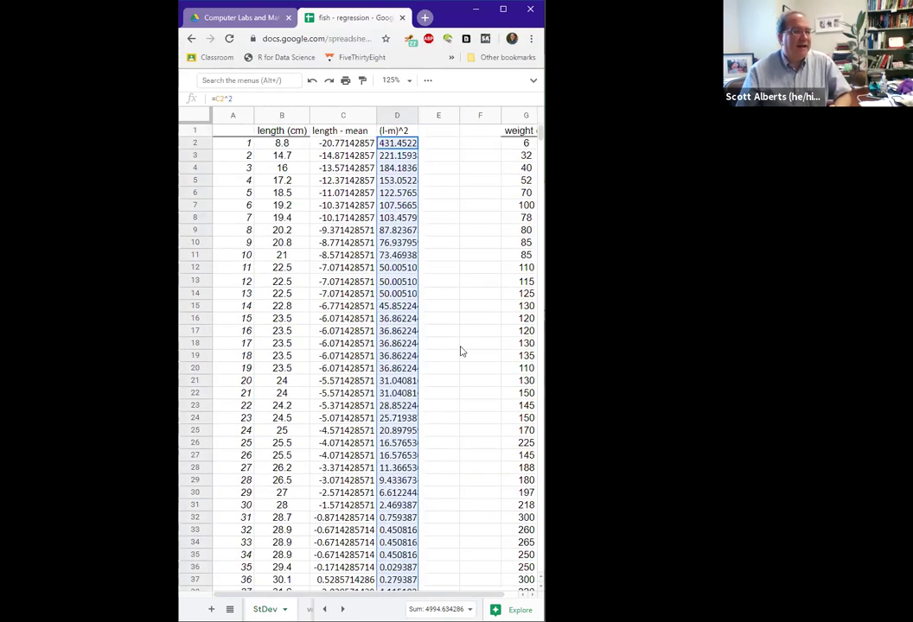
click(401, 157)
click(400, 147)
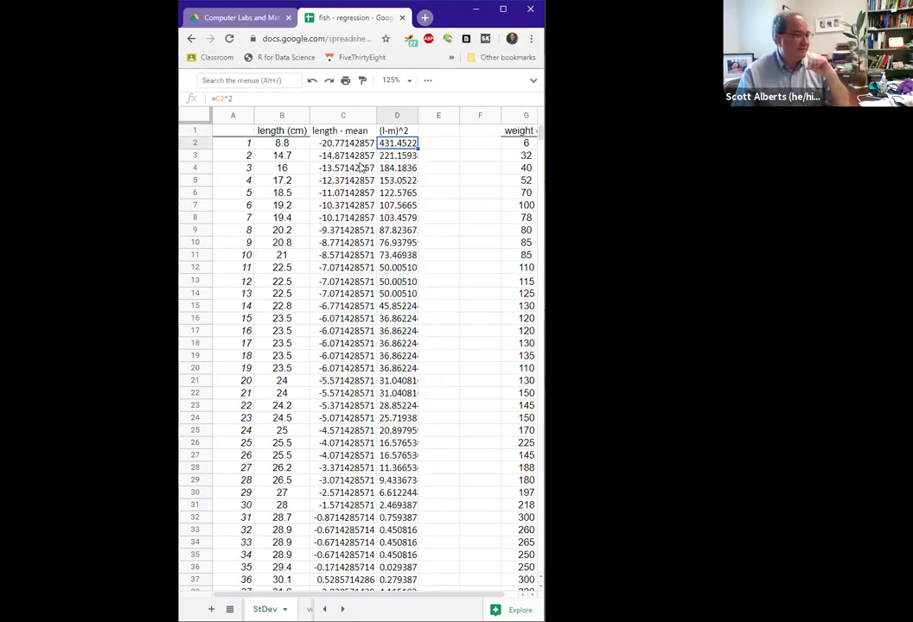
drag(348, 145, 398, 144)
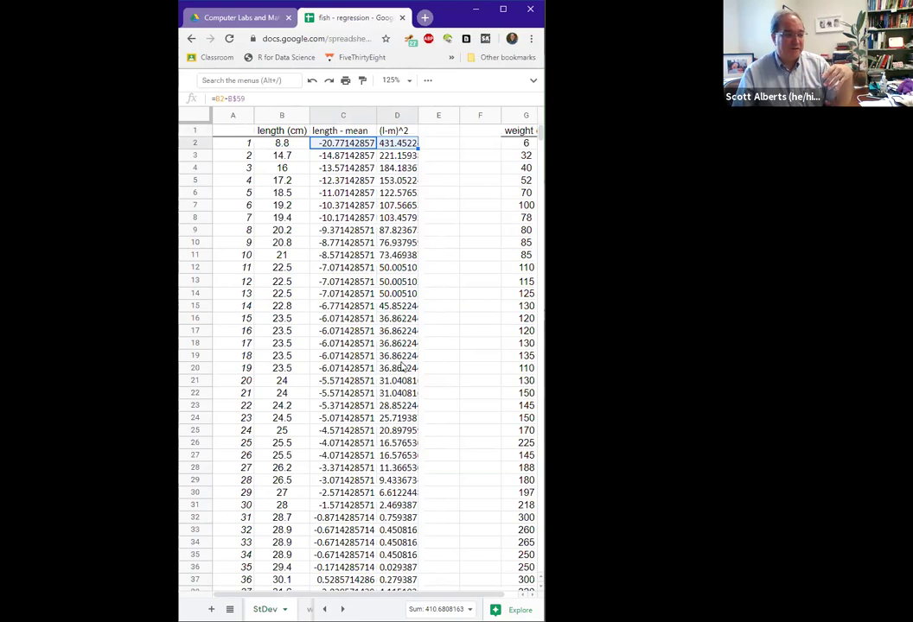
scroll(402, 367, down, 2)
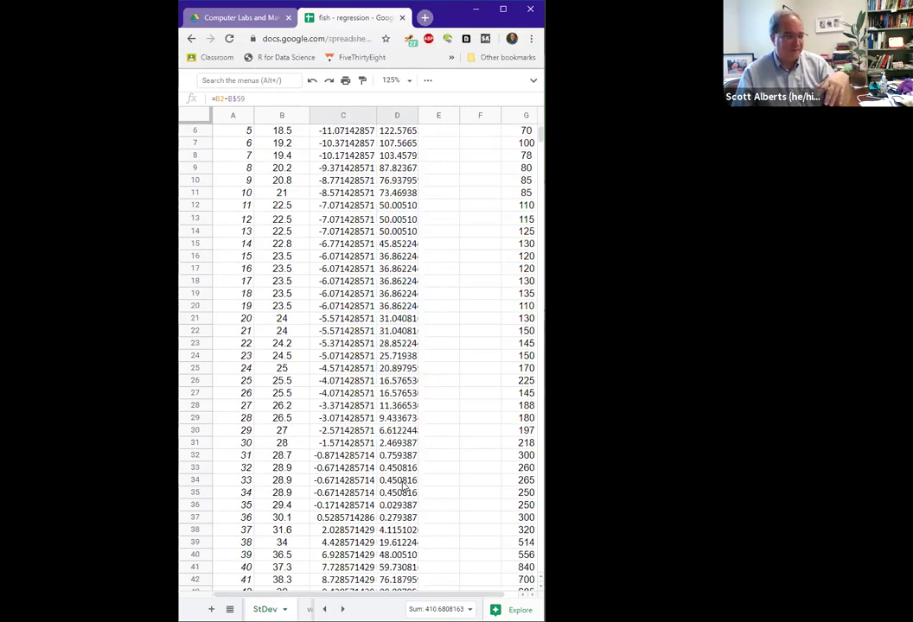
scroll(402, 481, down, 1)
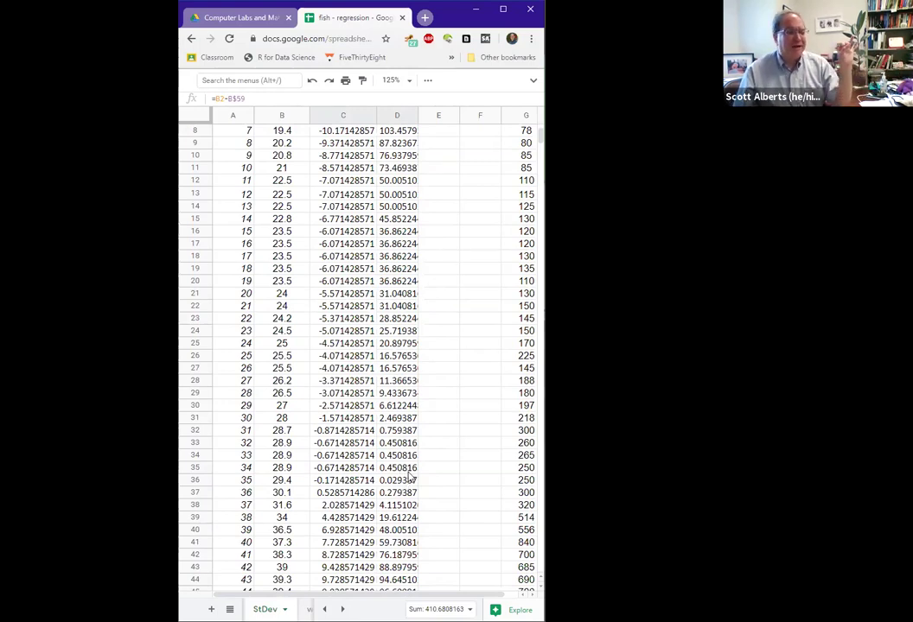
scroll(409, 478, down, 6)
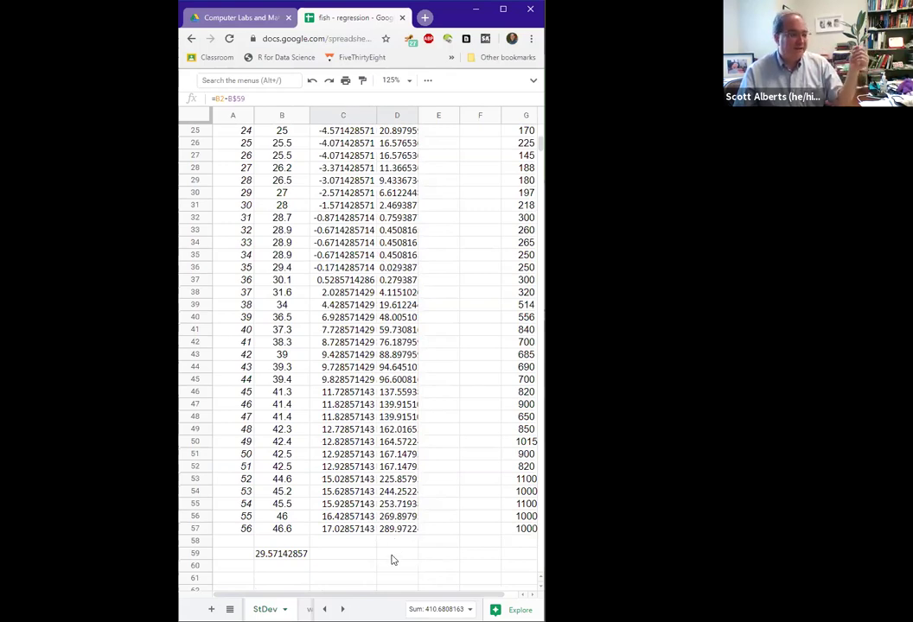
Step: Enter =sum(D2:D57) in D59, giving 4994.634
click(405, 554)
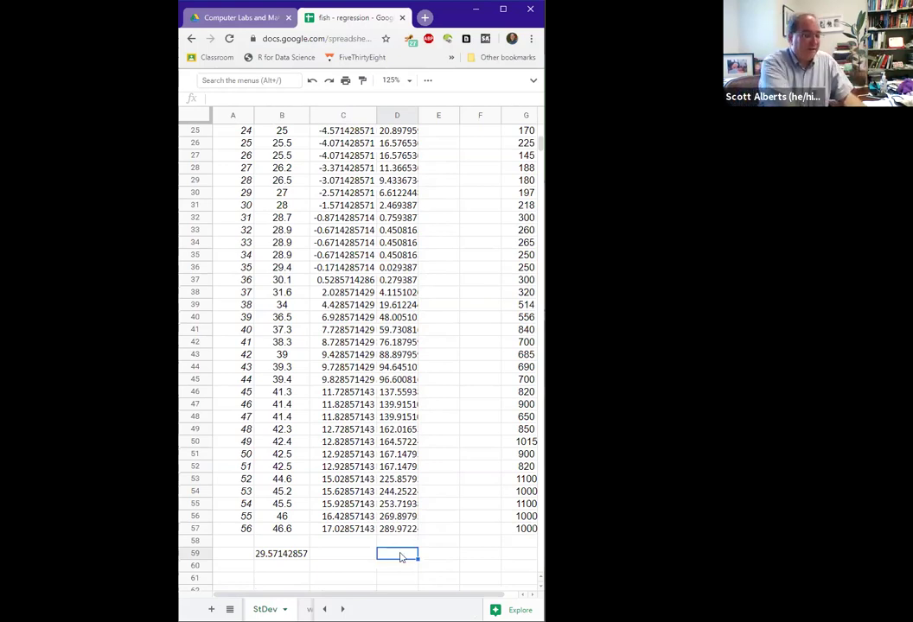
text(=)
text(sum(D56:D57)
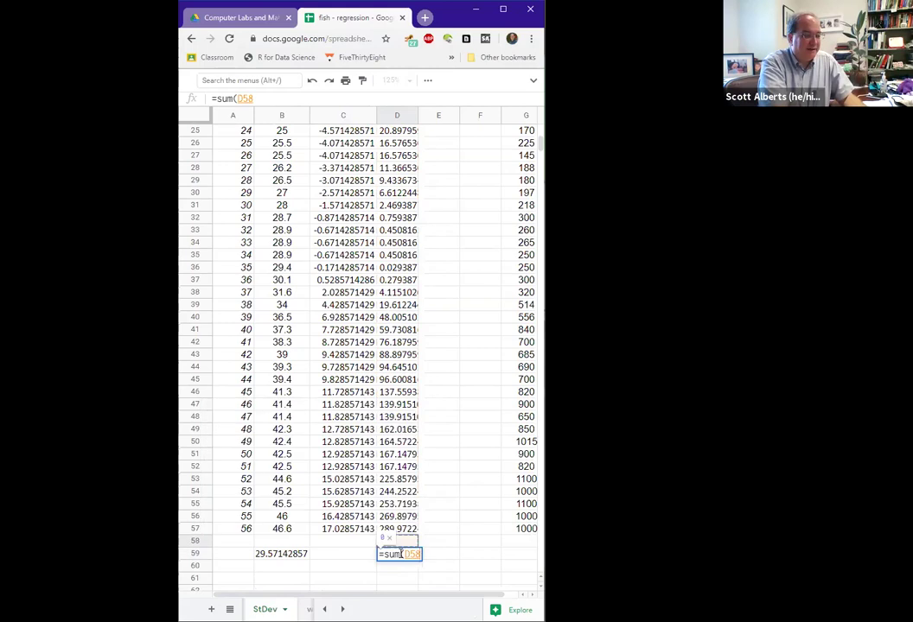
key(shift+Up)
key(shift+Up)
key(shift+Up)
key(shift+Up)
key(shift+Up)
key(shift+Up)
key(shift+Up)
key(shift+Up)
key(shift+Up)
key(shift+Up)
key(shift+Up)
key(shift+Up)
key(shift+Up)
key(shift+Up)
key(shift+Up)
key(shift+Up)
key(shift+Up)
key(shift+Up)
key(shift+Up)
key(shift+Up)
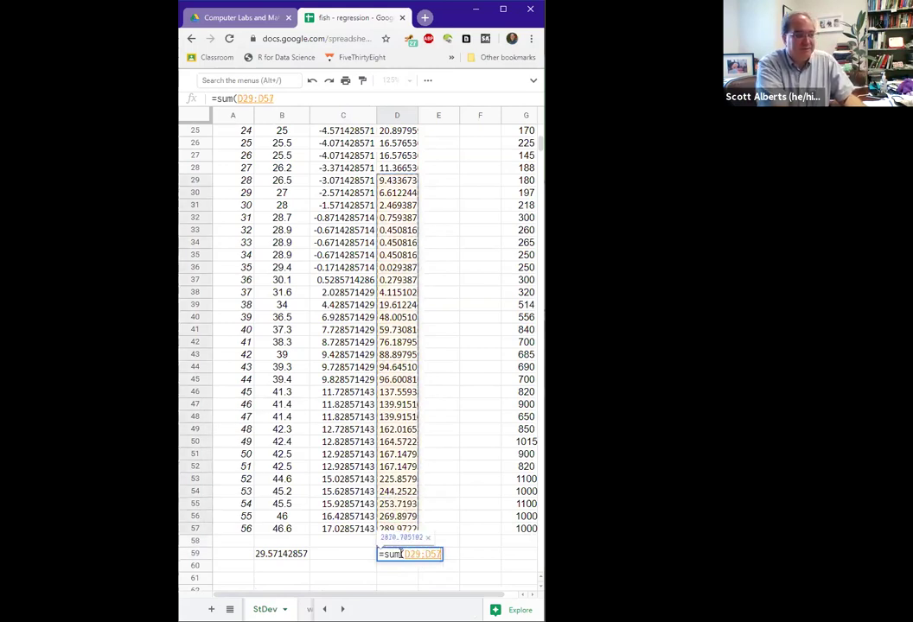
key(shift+Up)
key(shift+Up)
key(shift+Up)
key(shift+Up)
key(shift+Up)
key(shift+Up)
key(shift+Up)
key(shift+Up)
key(shift+Up)
key(shift+Up)
key(shift+Up)
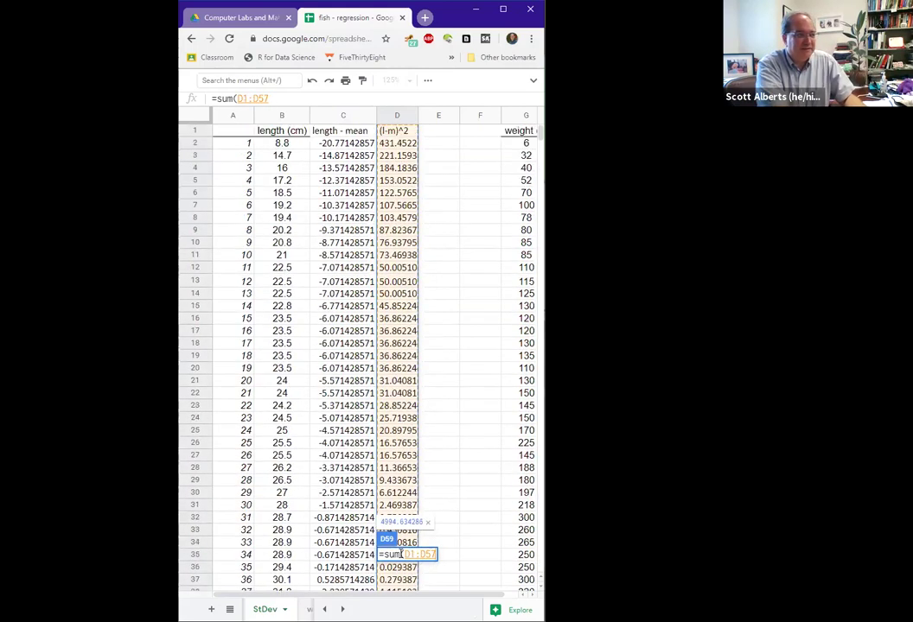
key(shift+Down)
key(Return)
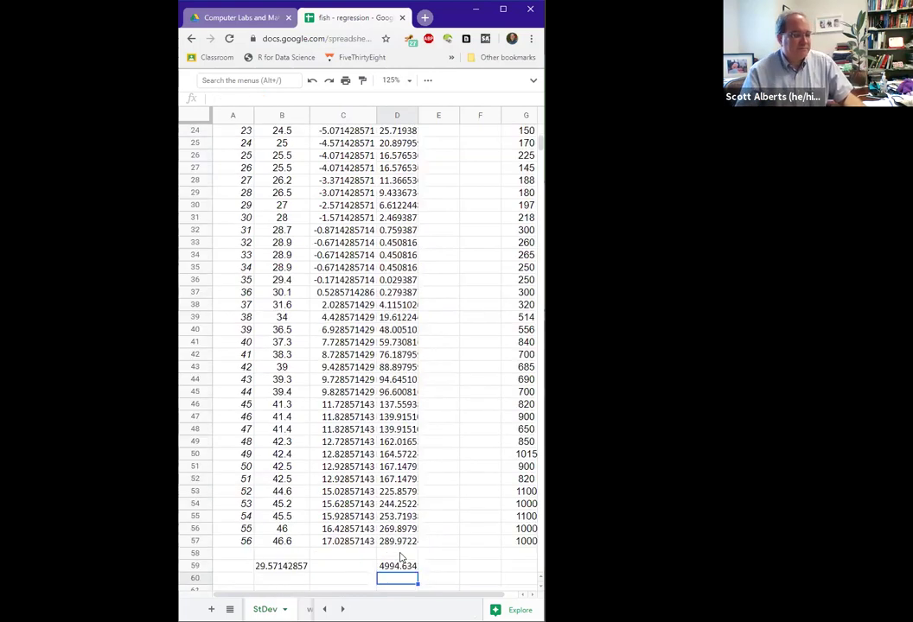
click(395, 543)
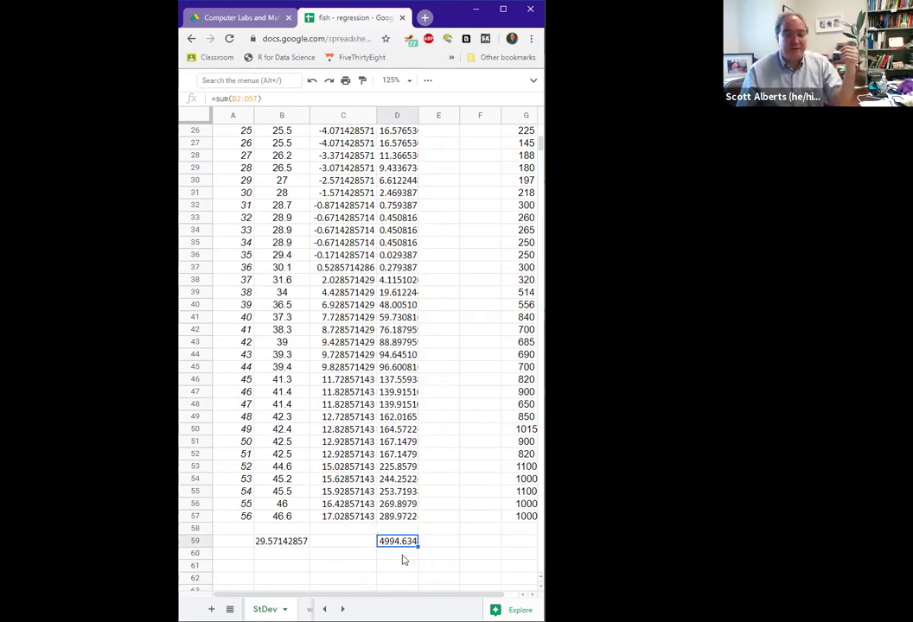
click(403, 556)
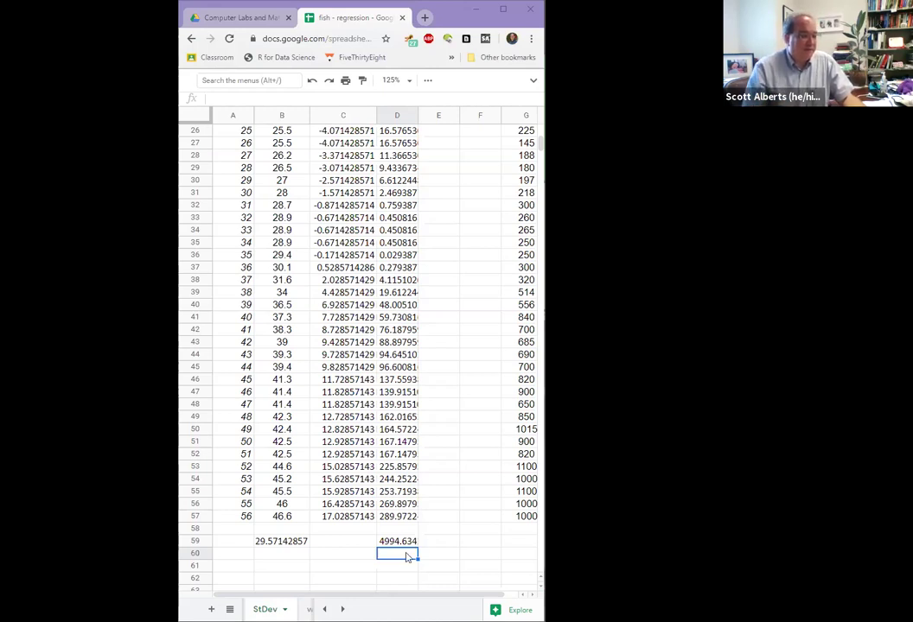
Step: Enter a formula in D60 built on D59, giving 90.81153
text(+D59/)
key(Return)
click(406, 557)
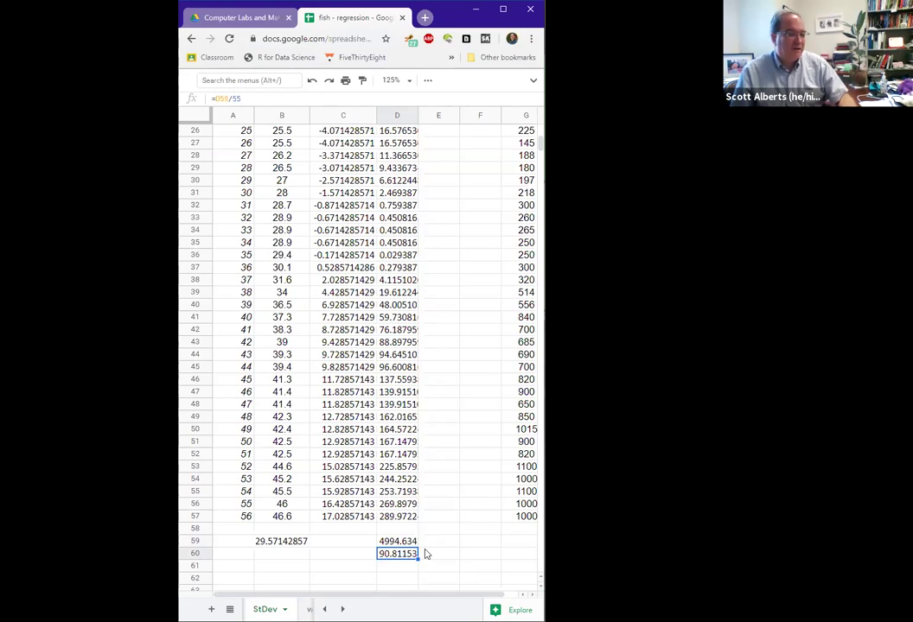
Step: Label the D59 total 'sum of squared differences' in E59
click(437, 543)
text(sum of swar)
key(BackSpace)
text(quared differences)
key(Return)
Step: Label the D60 value 'average squared differences' in E60
text(root sum of swa)
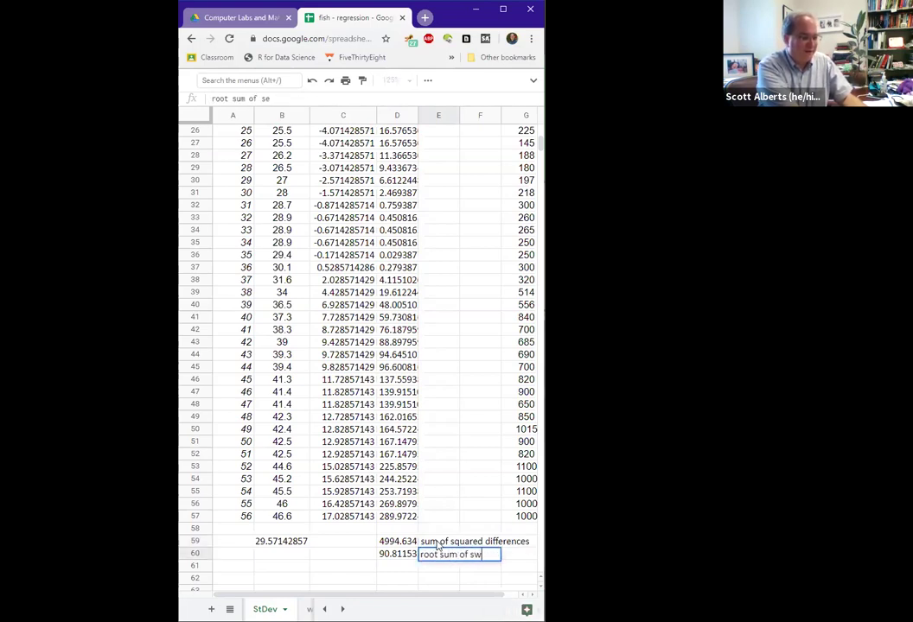
key(BackSpace)
key(BackSpace)
text(quared diffe)
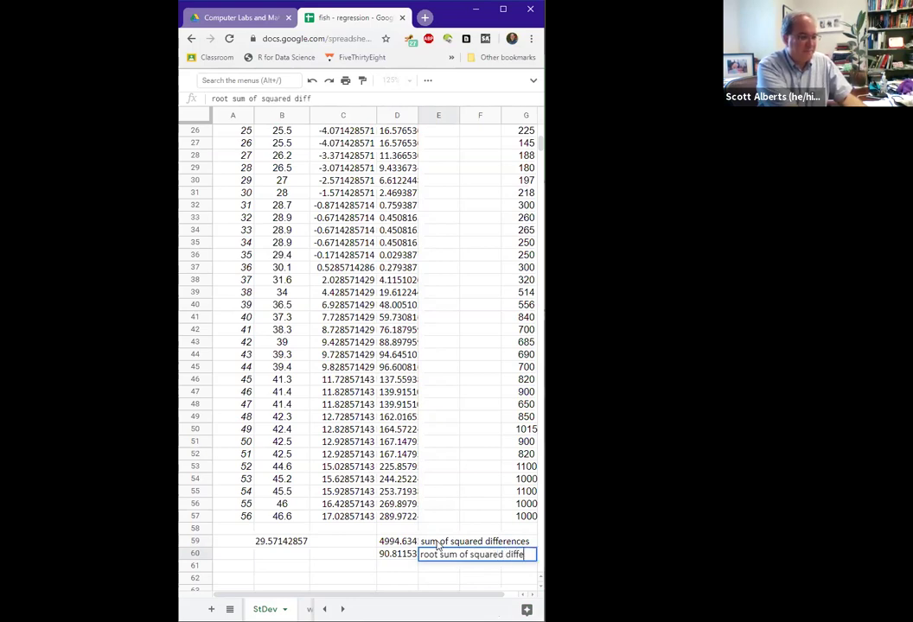
text(rence)
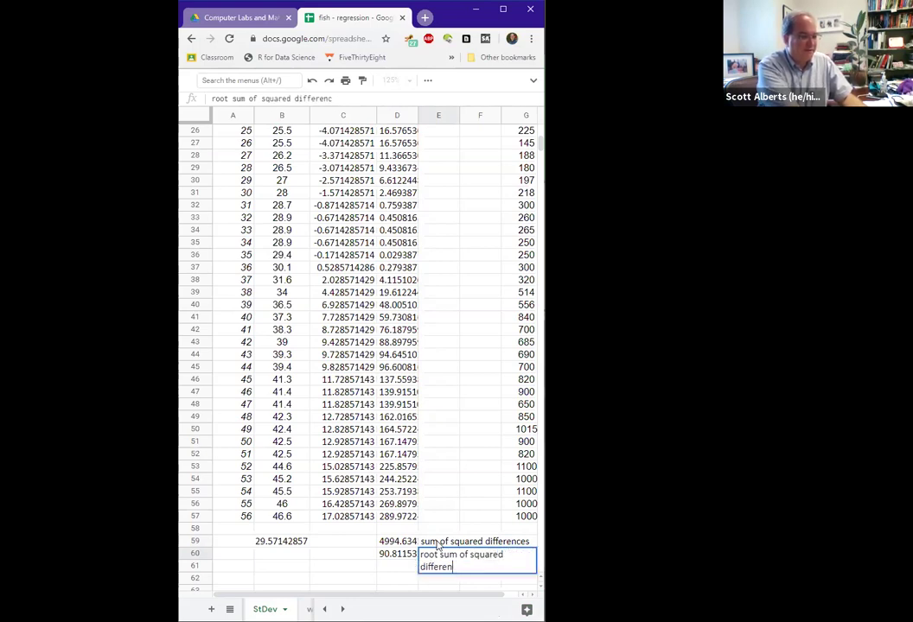
key(BackSpace)
key(BackSpace)
key(BackSpace)
key(BackSpace)
key(BackSpace)
key(BackSpace)
key(BackSpace)
key(BackSpace)
key(BackSpace)
key(BackSpace)
key(BackSpace)
key(BackSpace)
key(BackSpace)
key(BackSpace)
key(BackSpace)
key(BackSpace)
key(BackSpace)
key(BackSpace)
key(BackSpace)
key(BackSpace)
text(average sw)
key(BackSpace)
text(quared d)
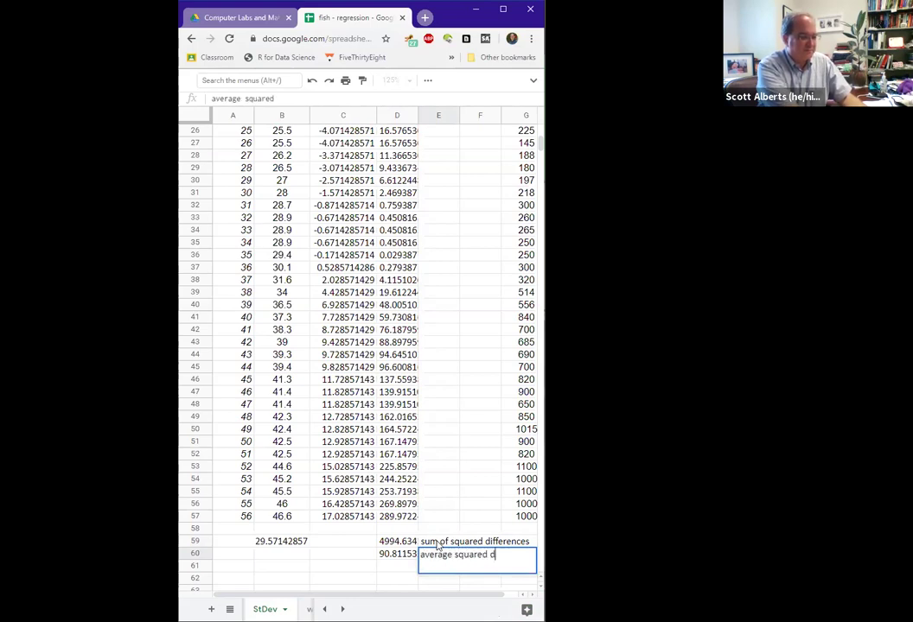
text(ifferences)
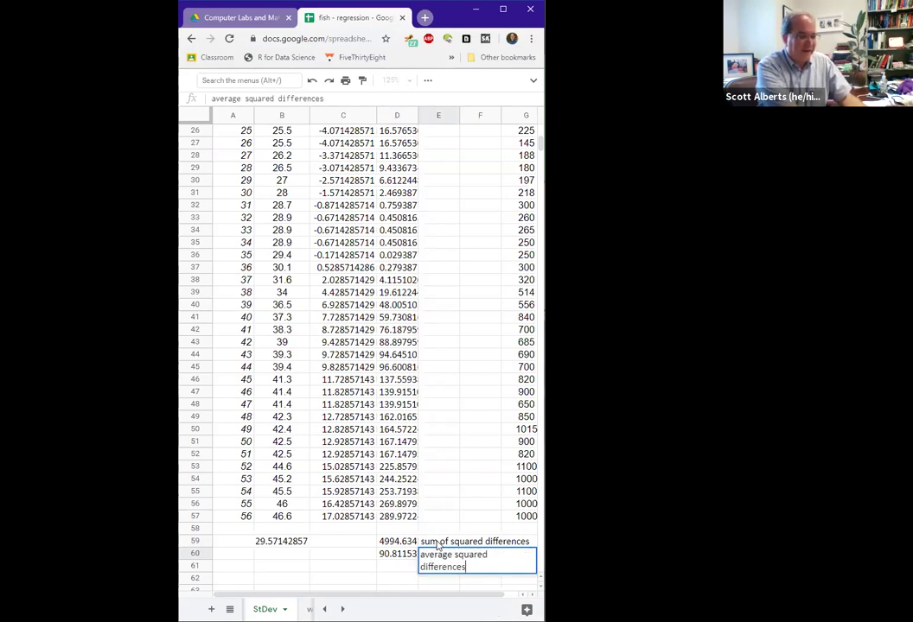
key(Return)
Step: Enter =sqrt(D60) in D61, giving 9.529508, and label it stdev
text(=sqrt()
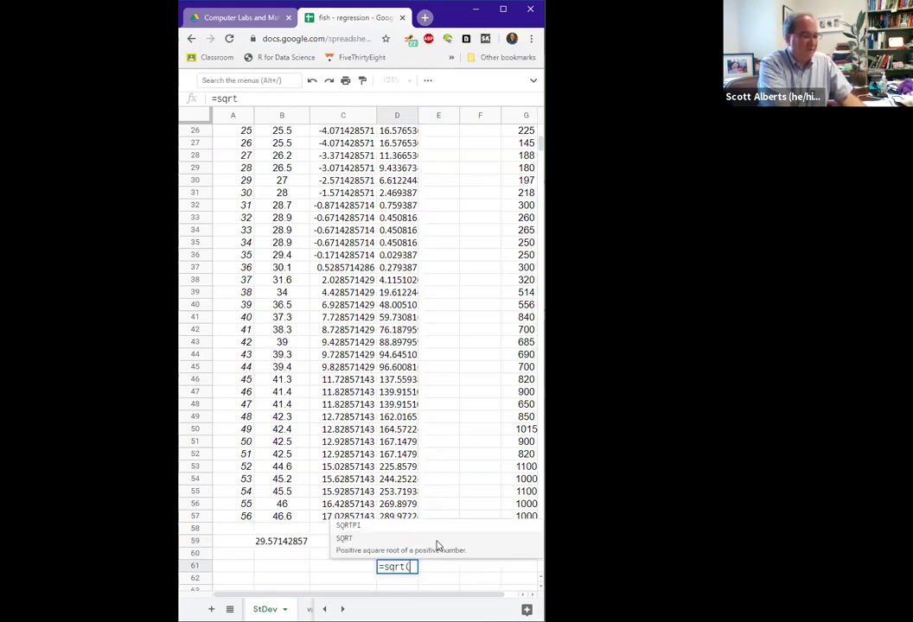
key(Up)
key(Return)
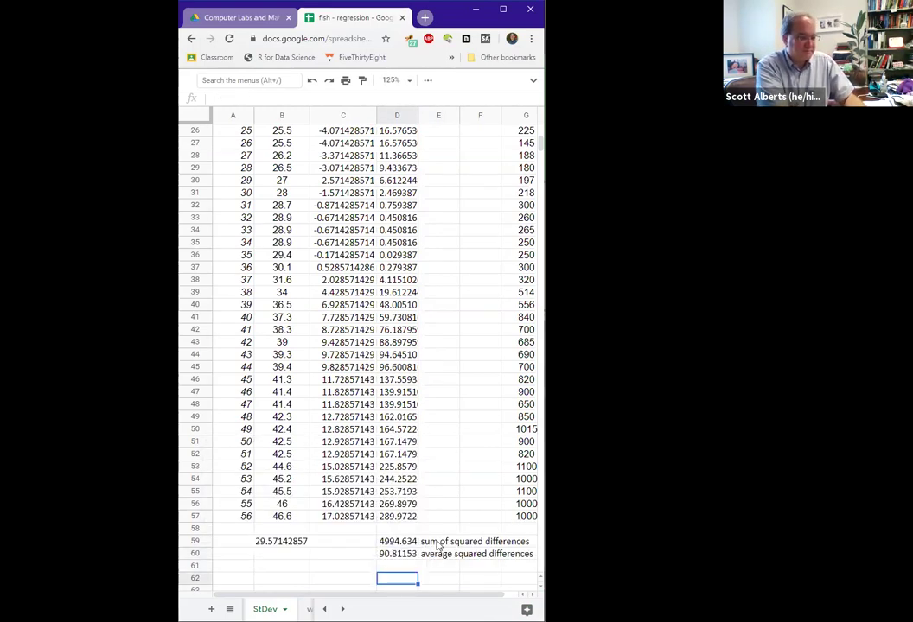
key(Up)
key(Right)
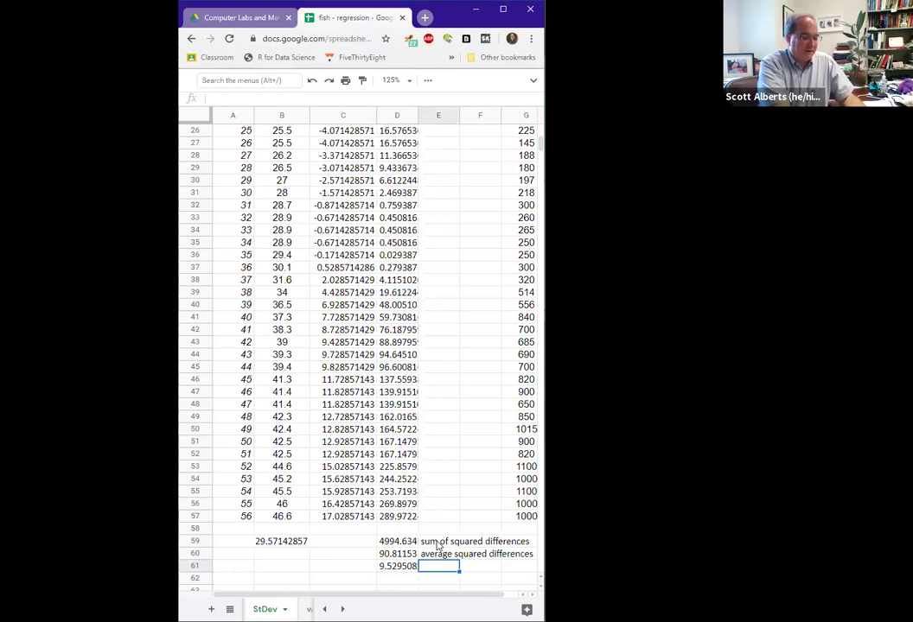
text(stdev)
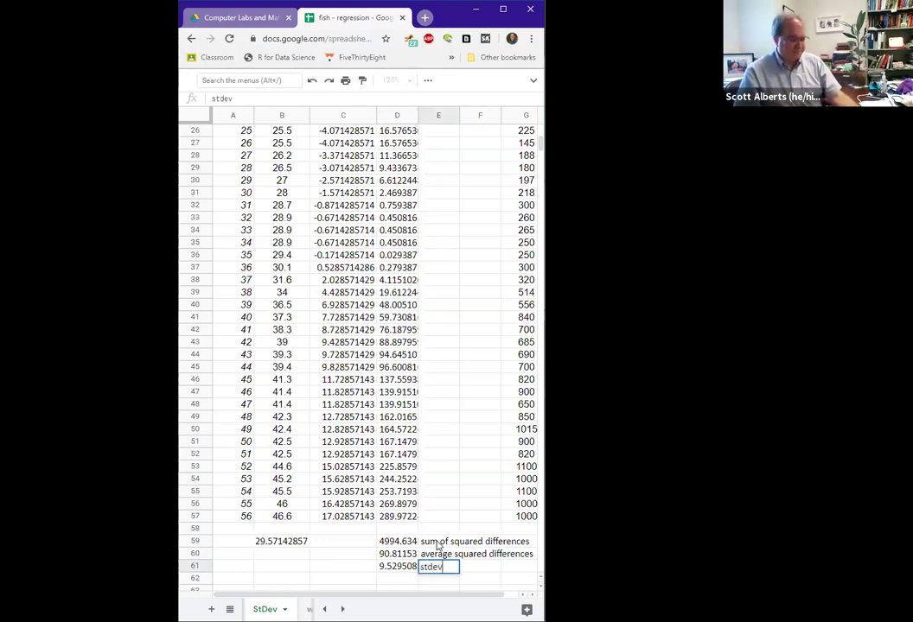
key(Return)
Step: Change the D60 label in E60 to variance
key(Up)
key(Up)
text(variance)
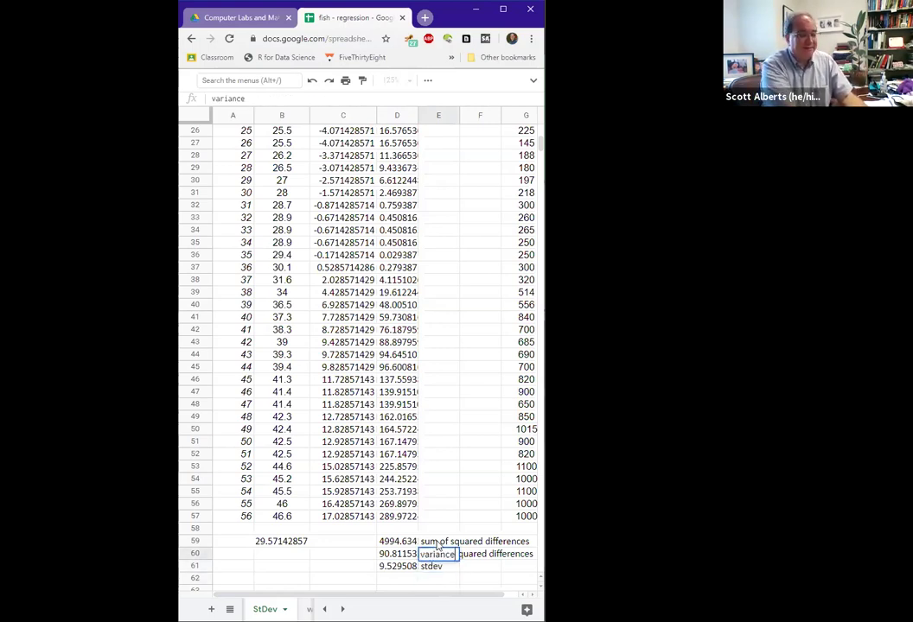
key(Return)
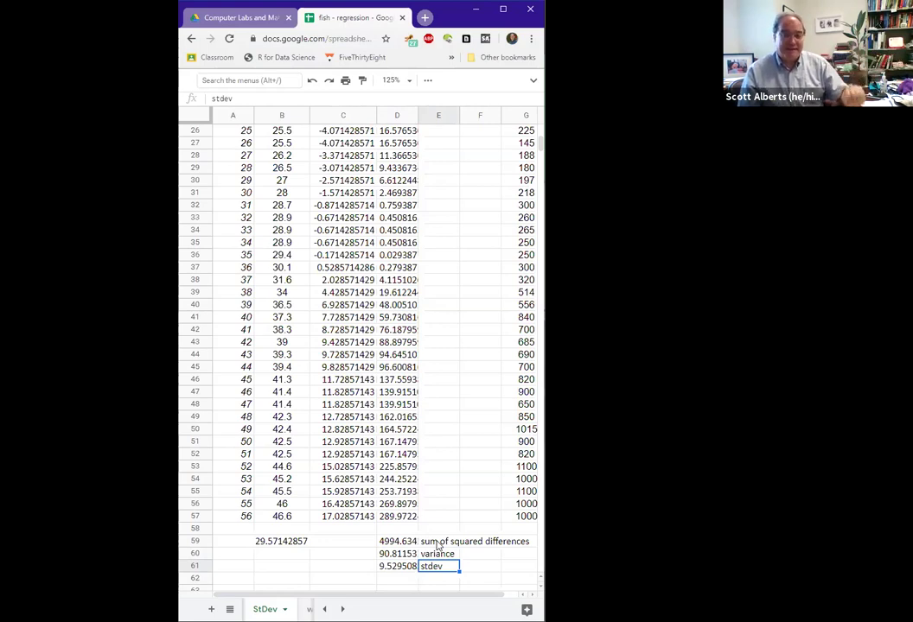
Step: Enter =stdev(B2:B57) in D62, confirming 9.529508, and start the label s beside it
click(402, 569)
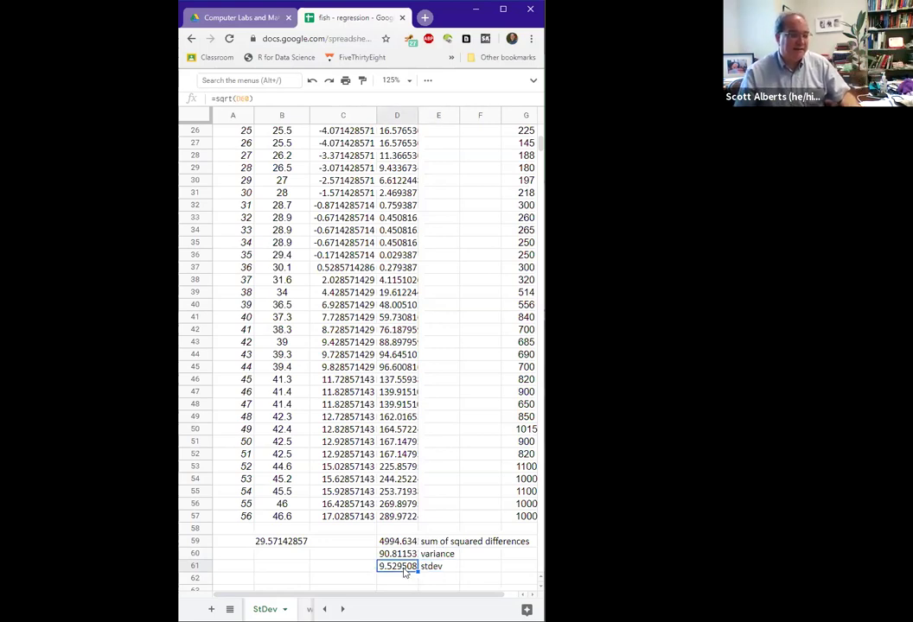
click(403, 579)
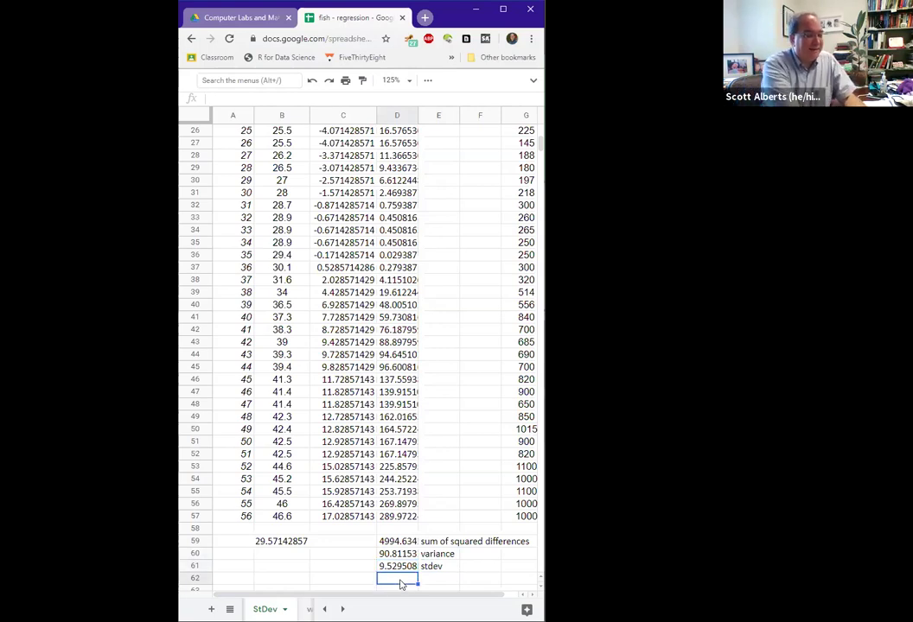
text(=stdev(D59)
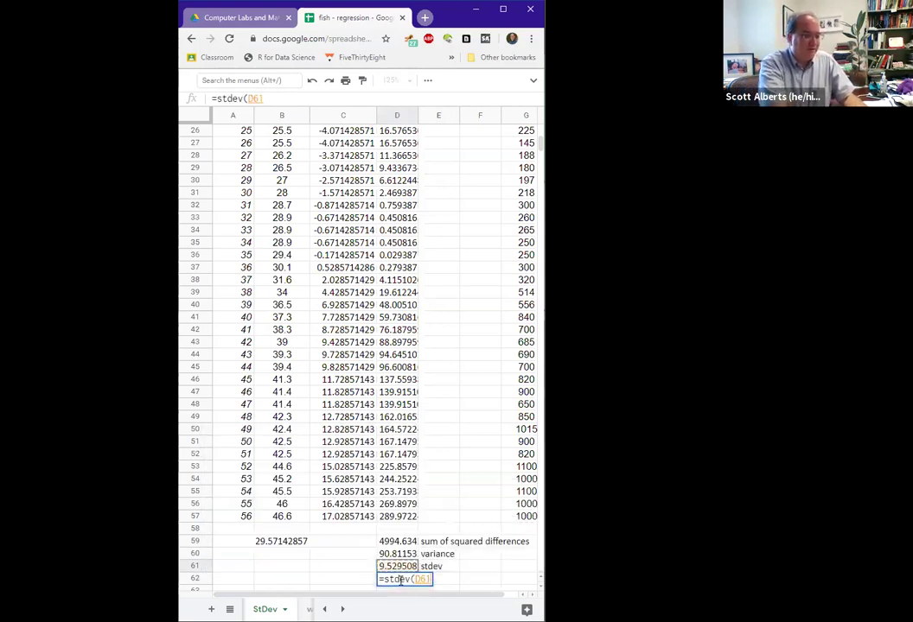
key(Left)
key(Left)
key(Up)
key(Up)
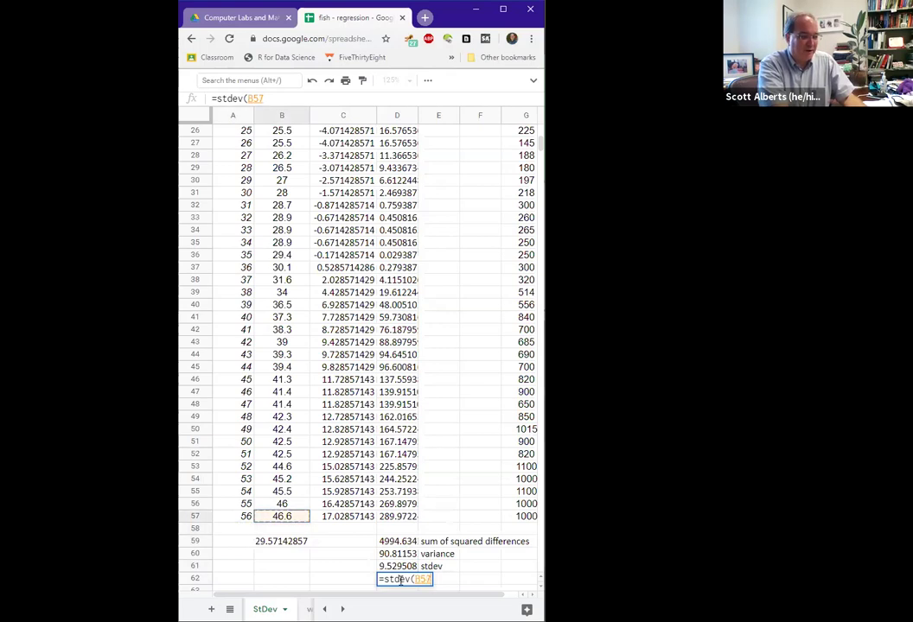
key(shift+Up)
key(shift+Up)
key(shift+Up)
key(shift+Up)
key(shift+Up)
key(shift+Up)
key(shift+Up)
key(shift+Up)
key(shift+Up)
key(shift+Up)
key(shift+Up)
key(shift+Up)
key(shift+Up)
key(shift+Up)
key(shift+Up)
key(shift+Up)
key(shift+Up)
key(shift+Up)
key(shift+Up)
key(shift+Up)
key(shift+Up)
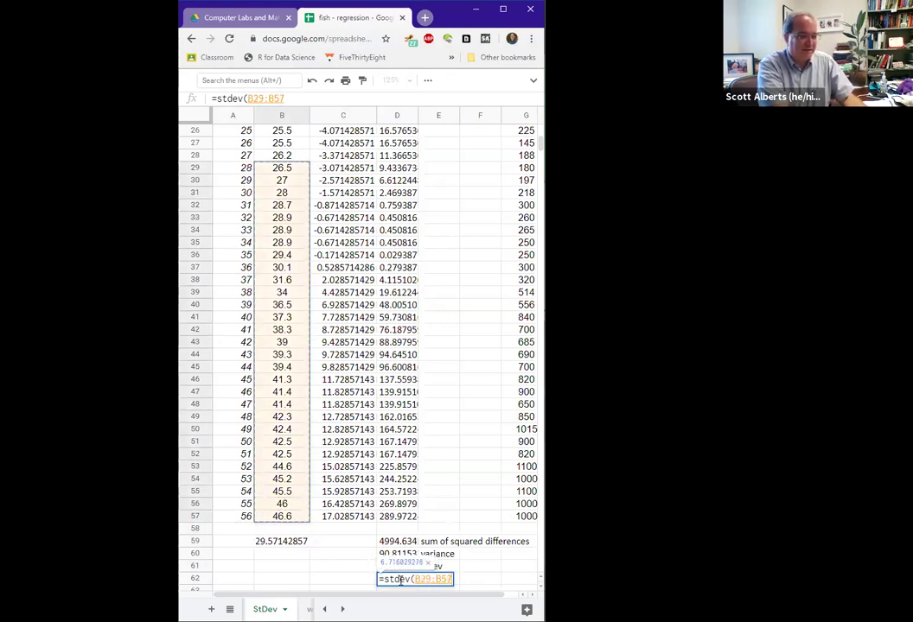
key(shift+Up)
key(shift+Up)
key(shift+Up)
key(shift+Up)
key(shift+Up)
key(shift+Up)
key(shift+Up)
key(shift+Up)
key(shift+Up)
key(shift+Up)
key(shift+Up)
key(shift+Up)
key(shift+Up)
key(shift+Up)
key(shift+Up)
key(shift+Up)
key(shift+Up)
key(shift+Up)
key(shift+Up)
key(shift+Up)
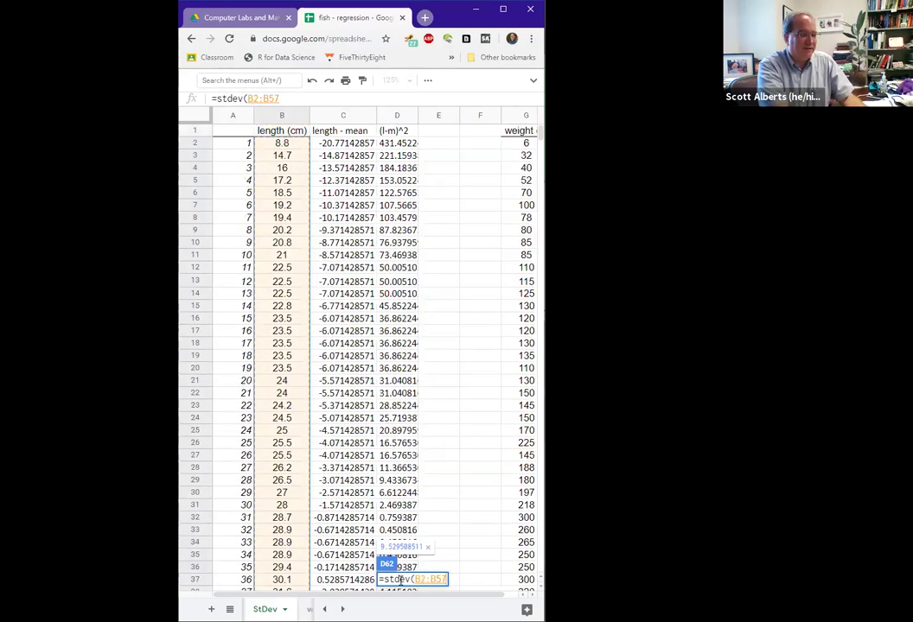
key(Return)
key(Up)
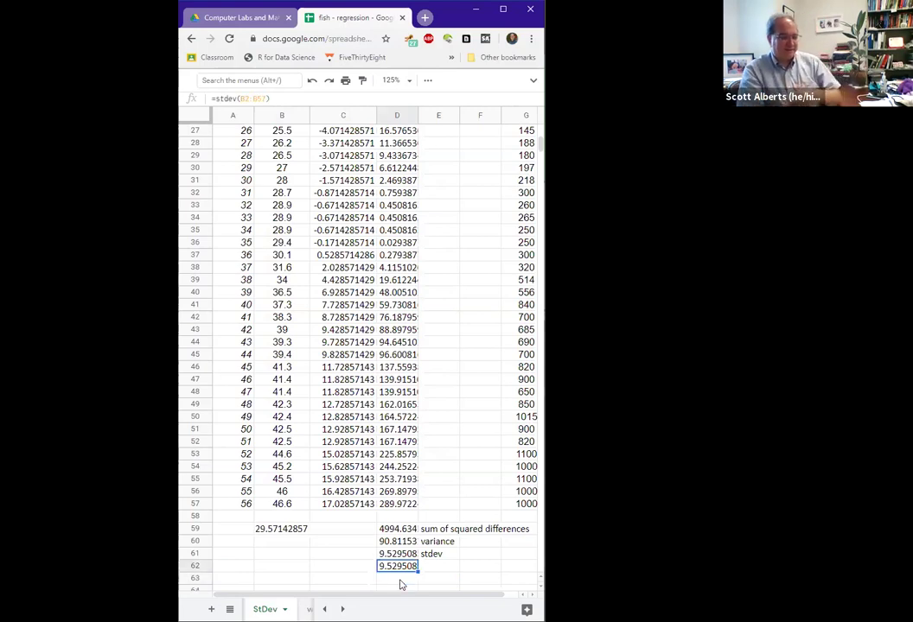
key(Right)
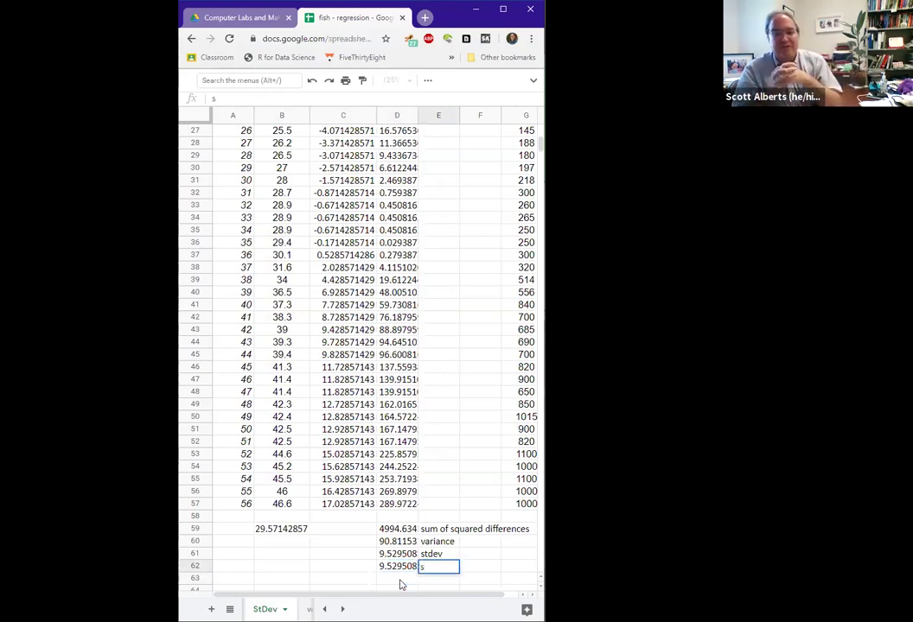
text(s)
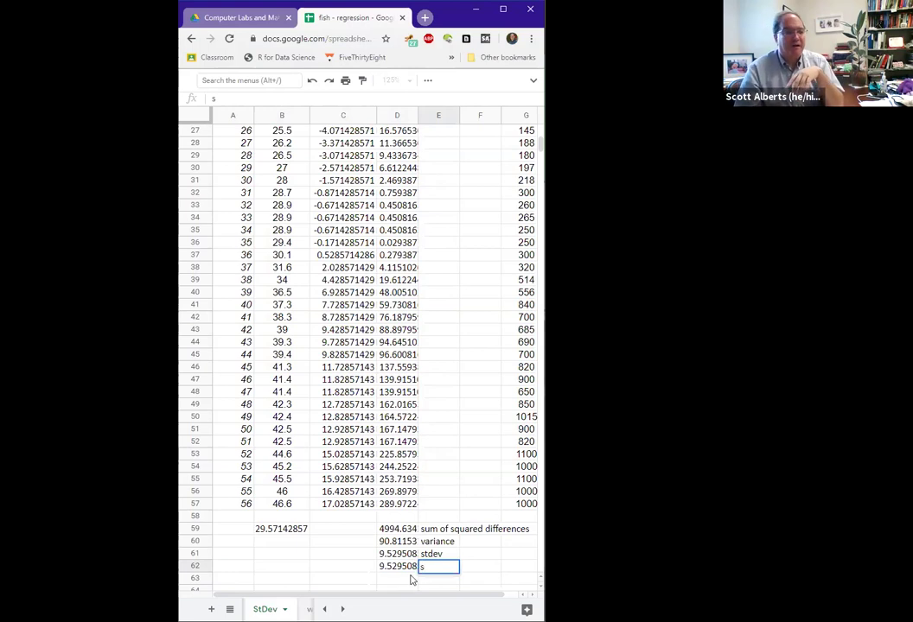
Step: Move the Chapter 3 slides to page 10, defining standard deviation
click(397, 492)
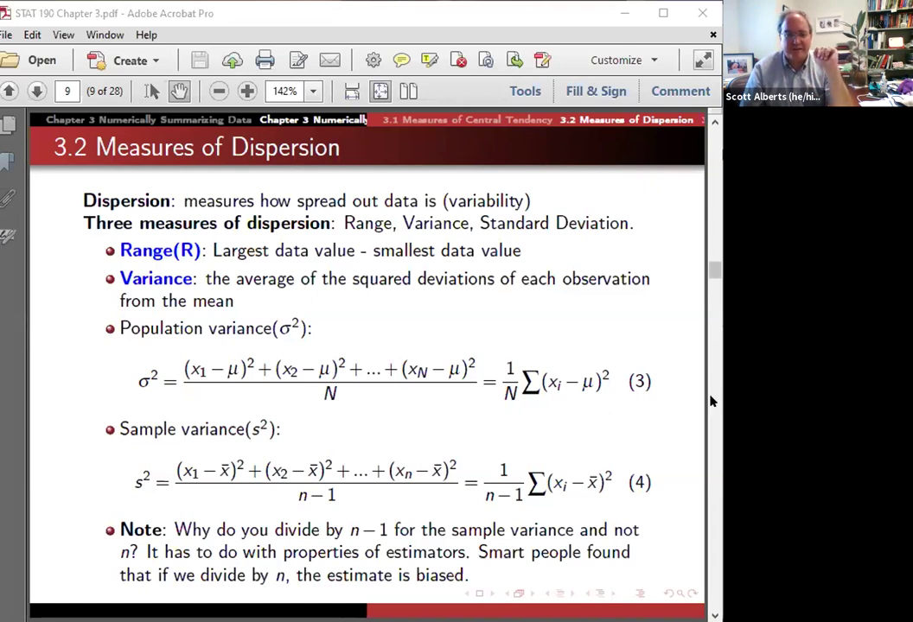
key(Right)
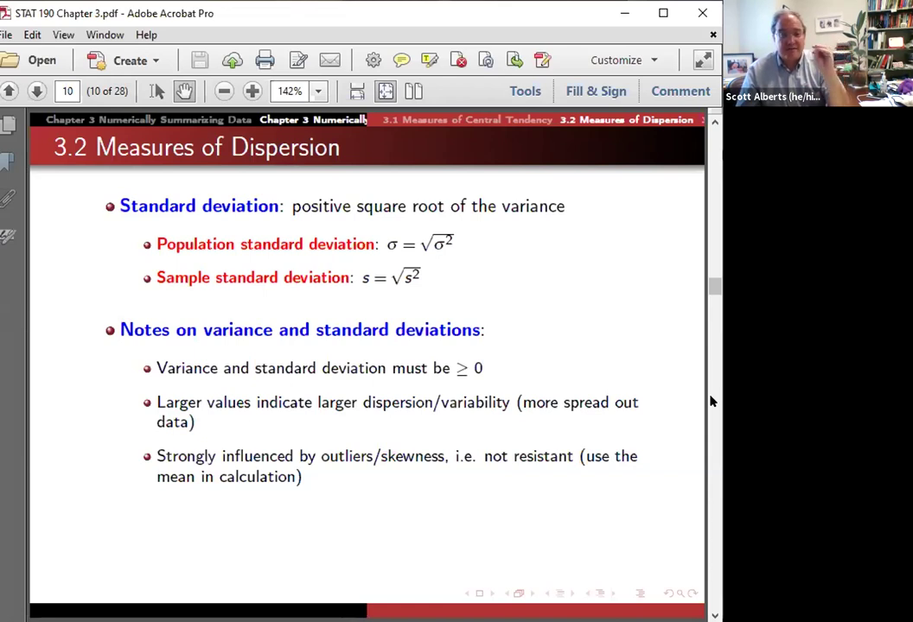
Step: Scroll the Chapter 3 PDF to page 12's shoe-size example with variance 1.6741 and standard deviation 1.2939
scroll(711, 401, down, 1)
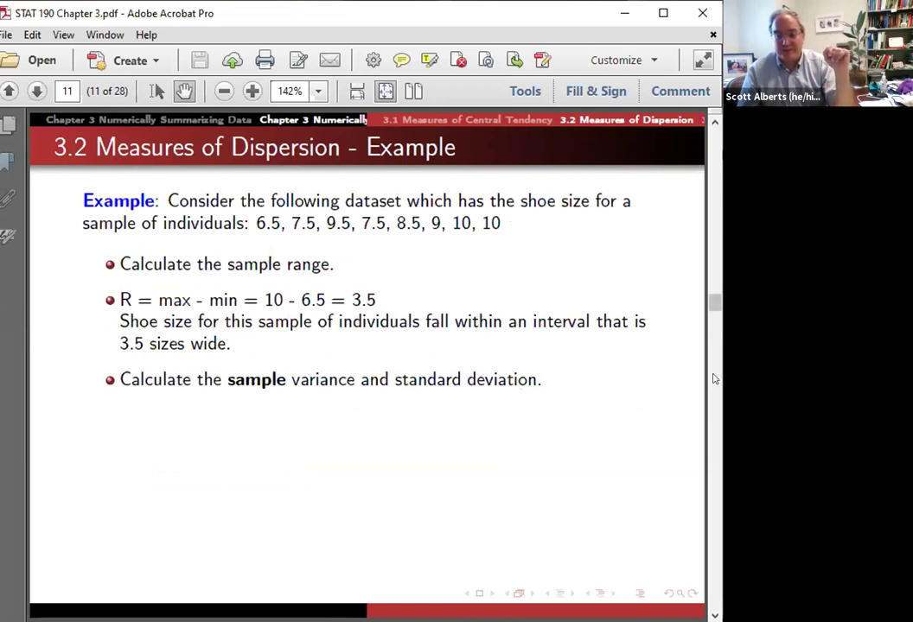
scroll(713, 378, down, 1)
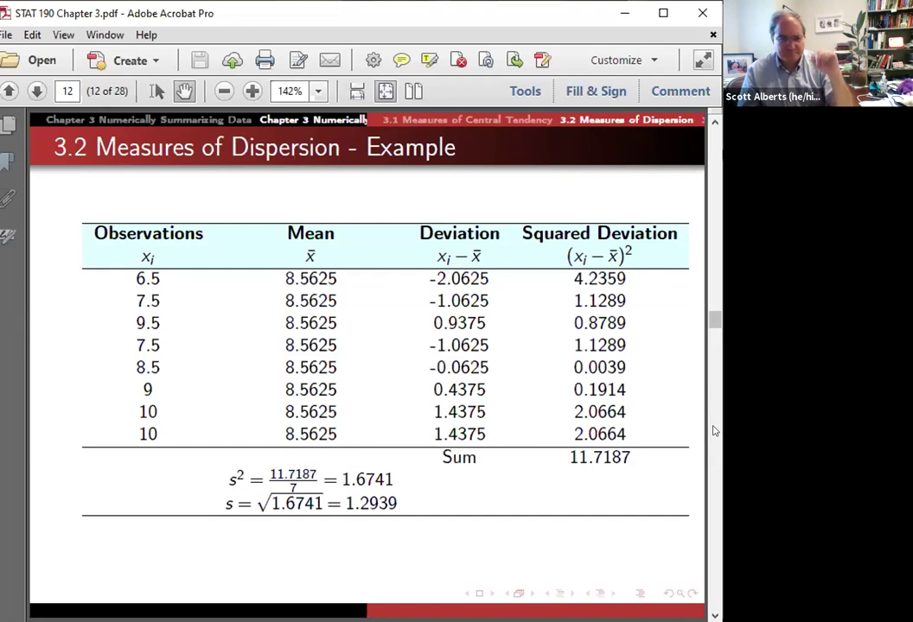
Step: Page through the Empirical Rule slides and bell-curve diagram to the Chebyshev's inequality slide on page 16
key(Page_Down)
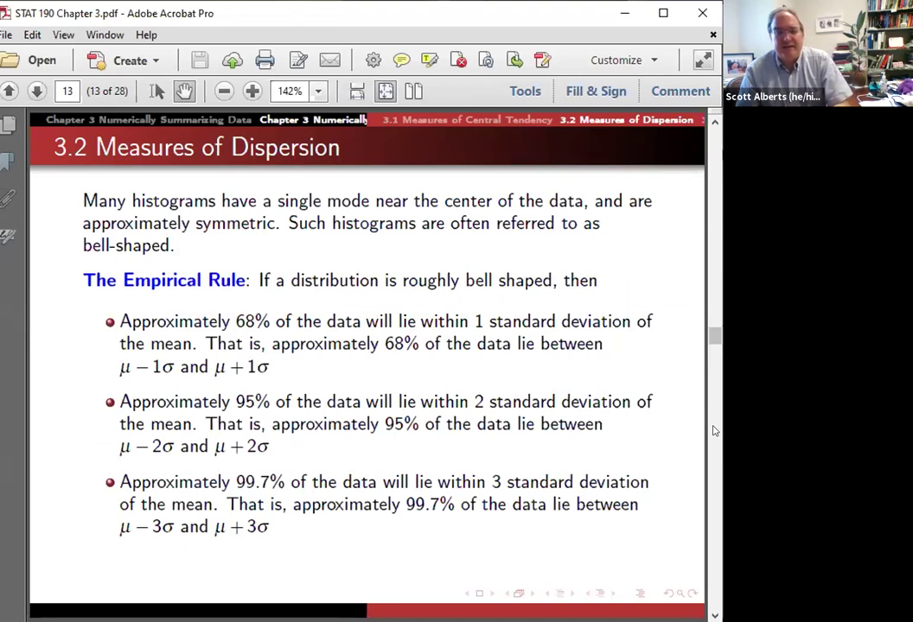
click(714, 430)
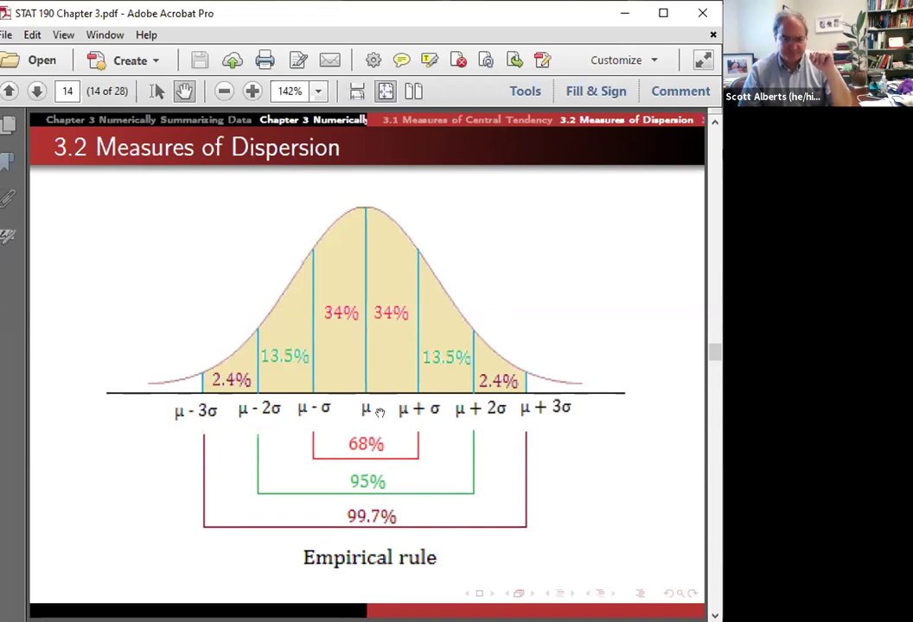
key(Right)
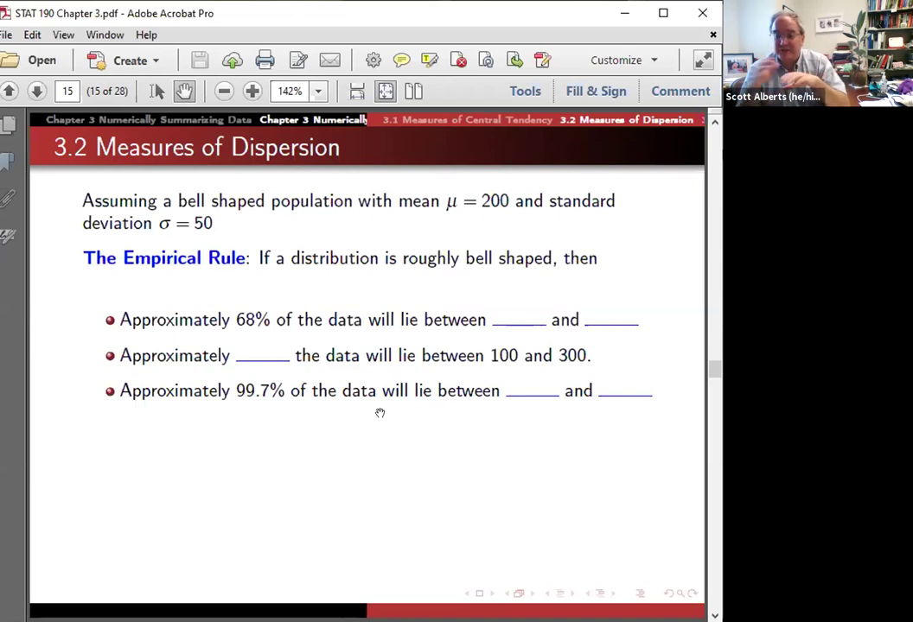
key(Left)
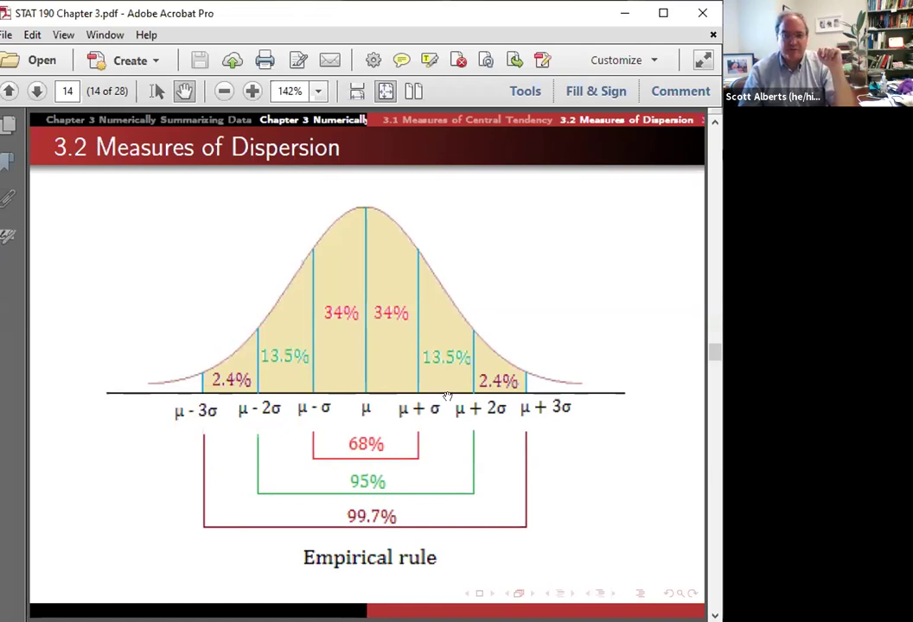
key(Right)
key(Right)
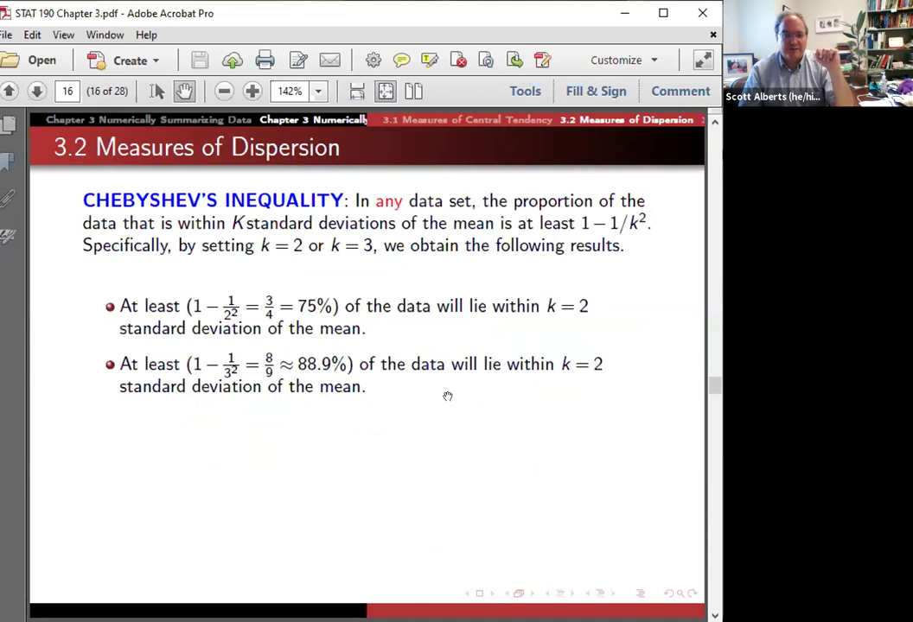
Step: Move past the page 17 z-score definition to the page 18 height z-score example
key(Right)
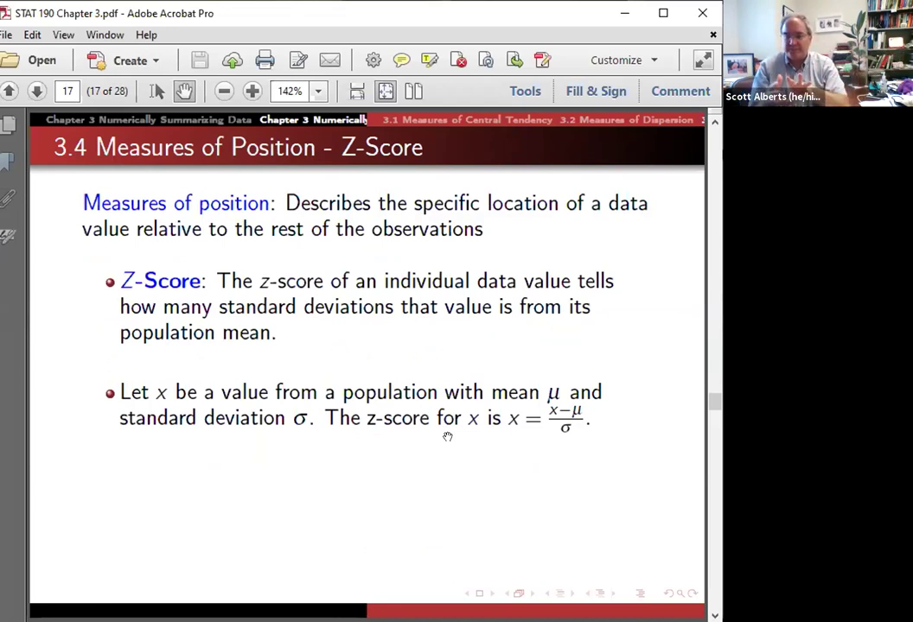
scroll(447, 436, down, 1)
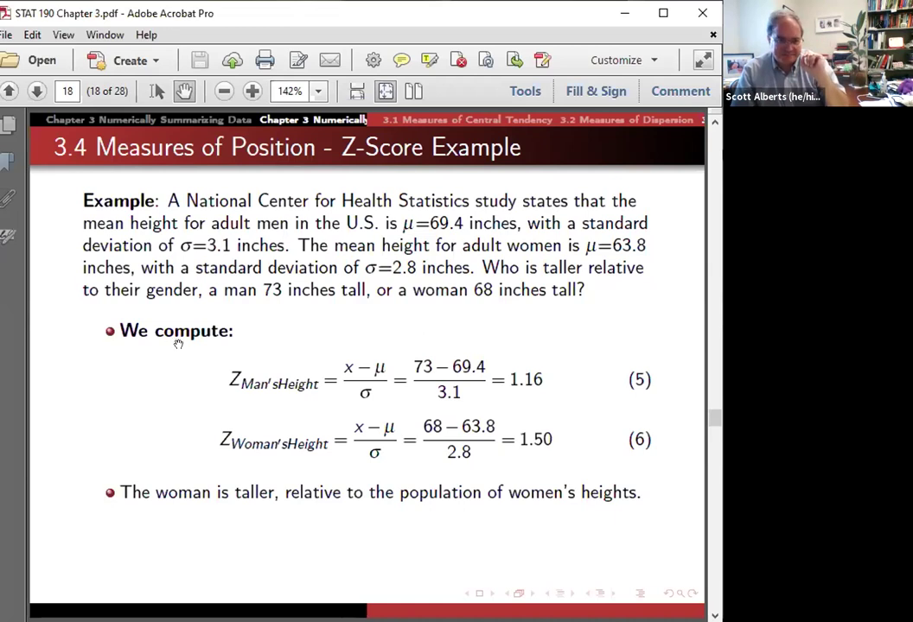
Step: Advance the PDF to the Percentile slide on page 19
key(Page_Down)
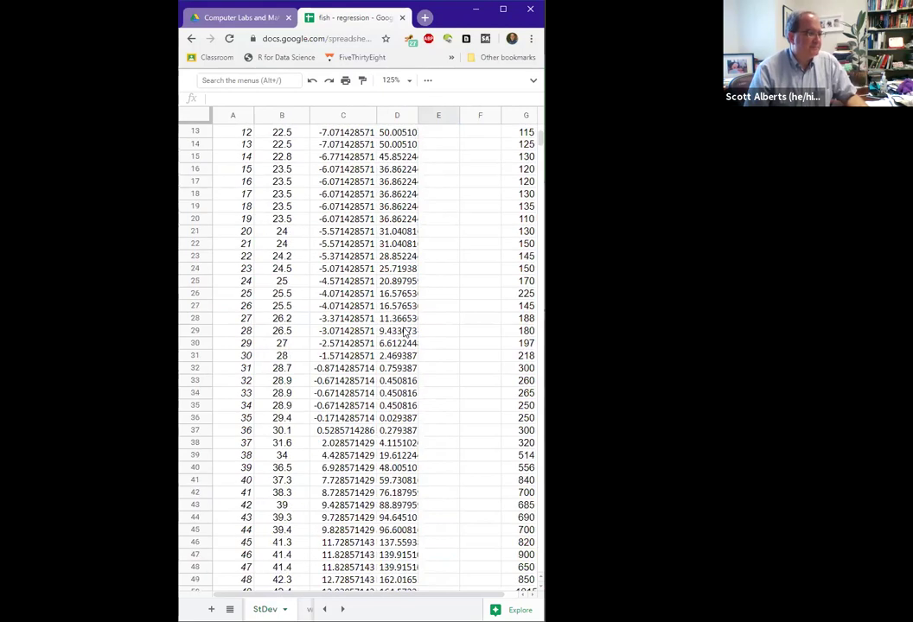
scroll(404, 331, down, 9)
Step: Enter =median(B2:B57) in B63 to get the median length 26.75
click(288, 404)
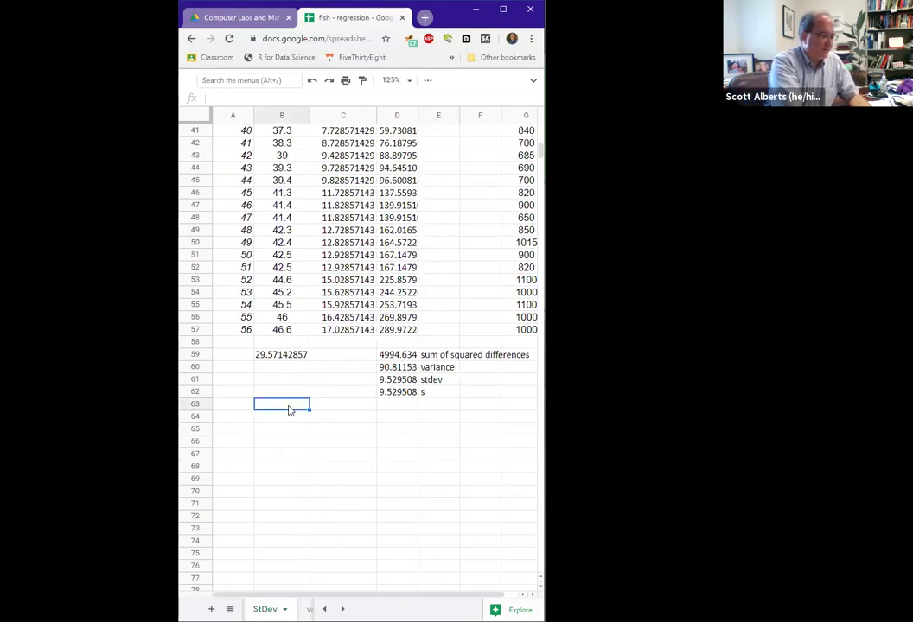
text(=median()
key(Up)
key(Up)
key(Up)
key(Up)
key(Up)
key(Up)
key(shift+Up)
key(shift+Up)
key(shift+Up)
key(shift+Up)
key(shift+Up)
key(shift+Up)
key(shift+Up)
key(shift+Up)
key(shift+Up)
key(shift+Up)
key(shift+Up)
key(shift+Up)
key(shift+Up)
key(shift+Up)
key(shift+Up)
key(shift+Up)
key(shift+Up)
key(shift+Up)
key(shift+Up)
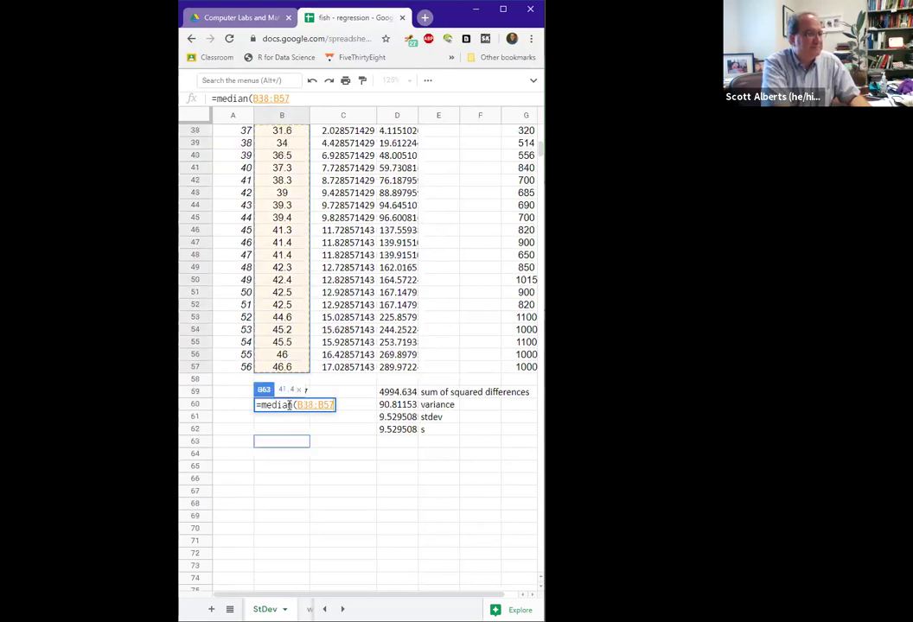
key(shift+Up)
key(shift+Up)
key(shift+Up)
key(shift+Up)
key(shift+Up)
key(shift+Up)
key(shift+Up)
key(shift+Up)
key(shift+Up)
key(shift+Up)
key(shift+Up)
key(shift+Up)
key(shift+Up)
key(shift+Up)
key(shift+Up)
key(shift+Up)
key(shift+Up)
key(shift+Up)
key(shift+Up)
key(shift+Up)
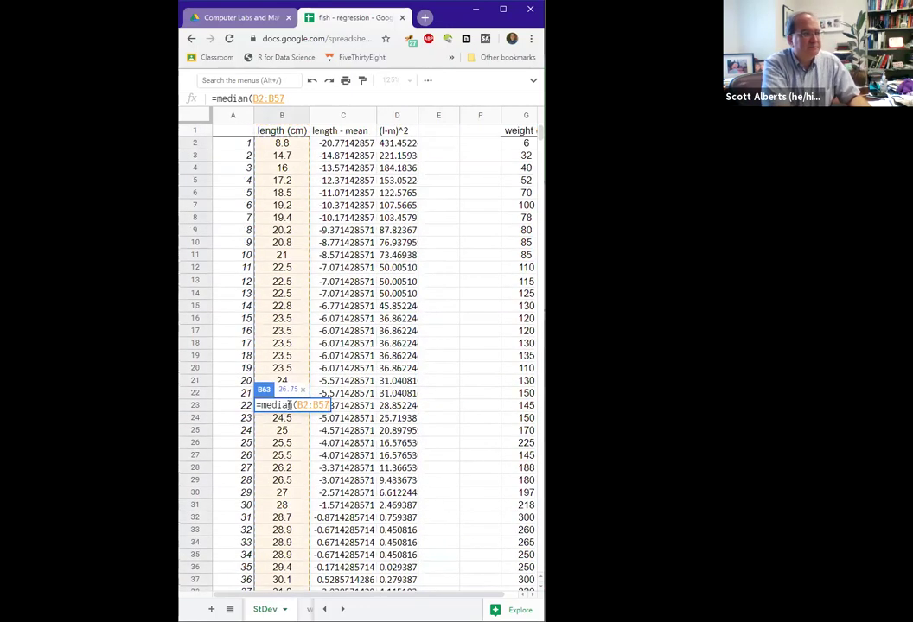
key(Return)
Step: Label the summary rows mean, median, Q3 and Q1 in column A
key(Up)
key(Up)
key(Up)
key(Down)
key(Up)
key(Up)
key(Up)
key(Left)
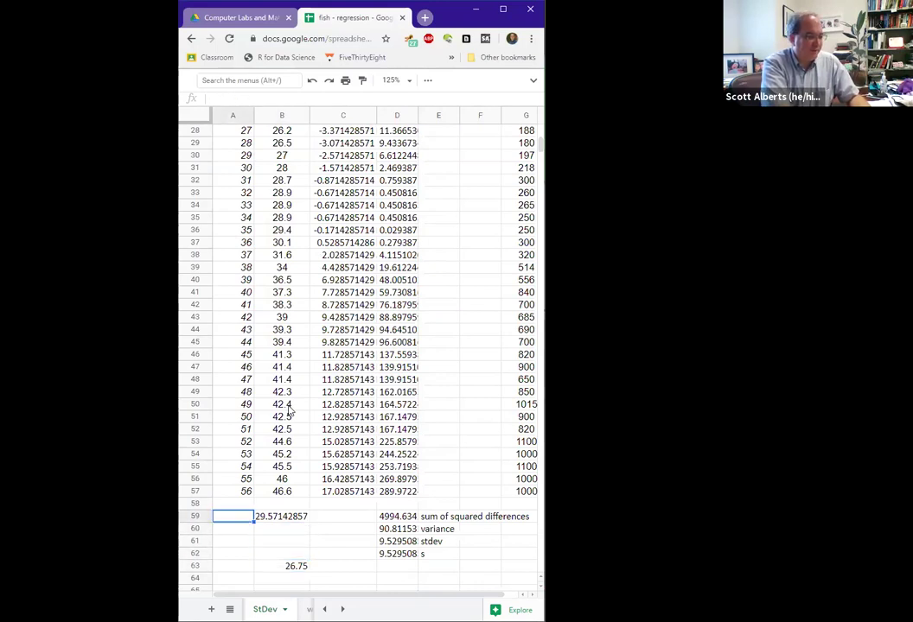
text(mean)
key(Return)
key(Down)
key(Down)
key(Down)
text(median)
key(Return)
key(Up)
key(Up)
text(Q3)
key(Return)
key(Down)
text(Q1)
key(Tab)
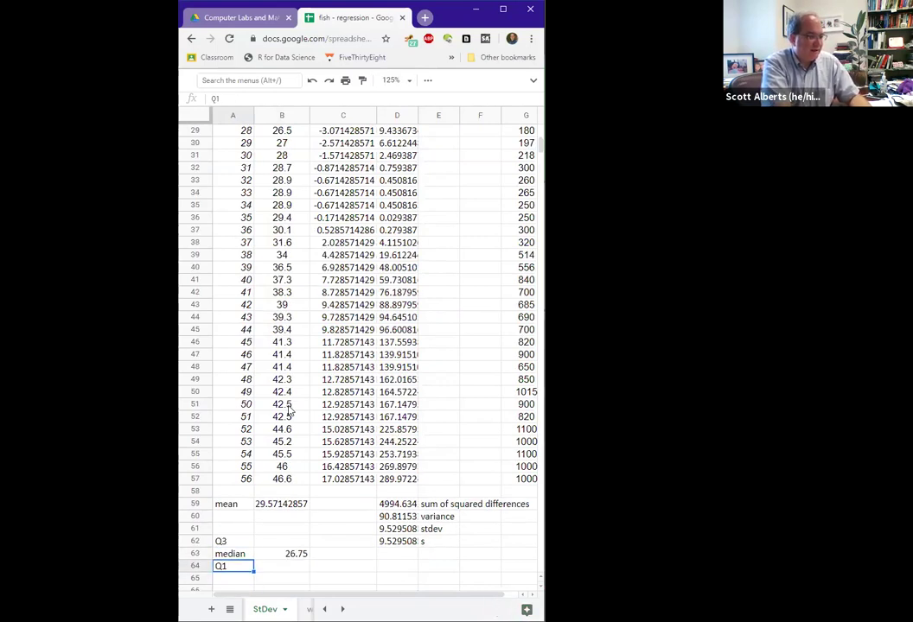
Step: Start a =quartile(B2:B57) formula in B64 for Q1
text(=wuart)
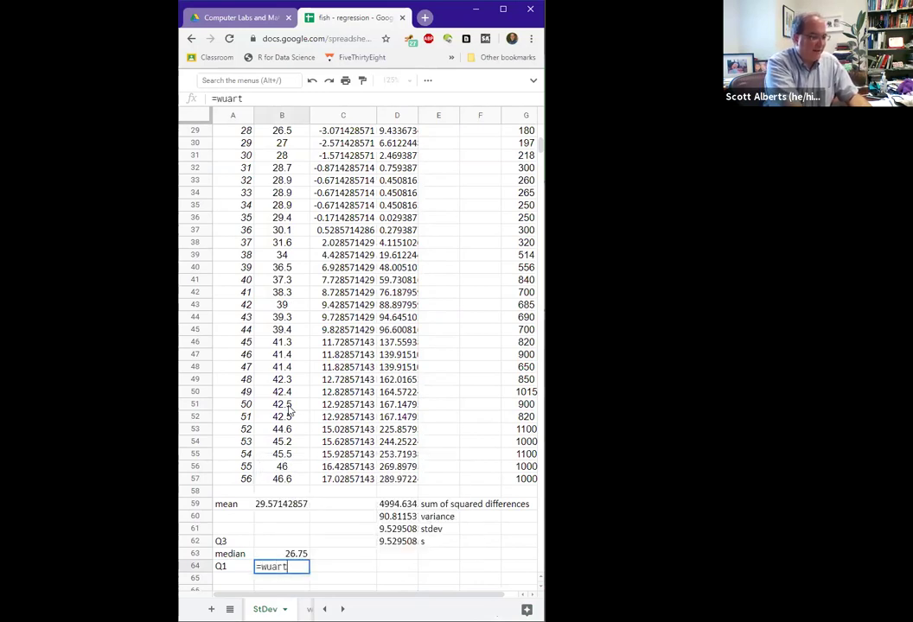
key(BackSpace)
key(BackSpace)
text(quartile()
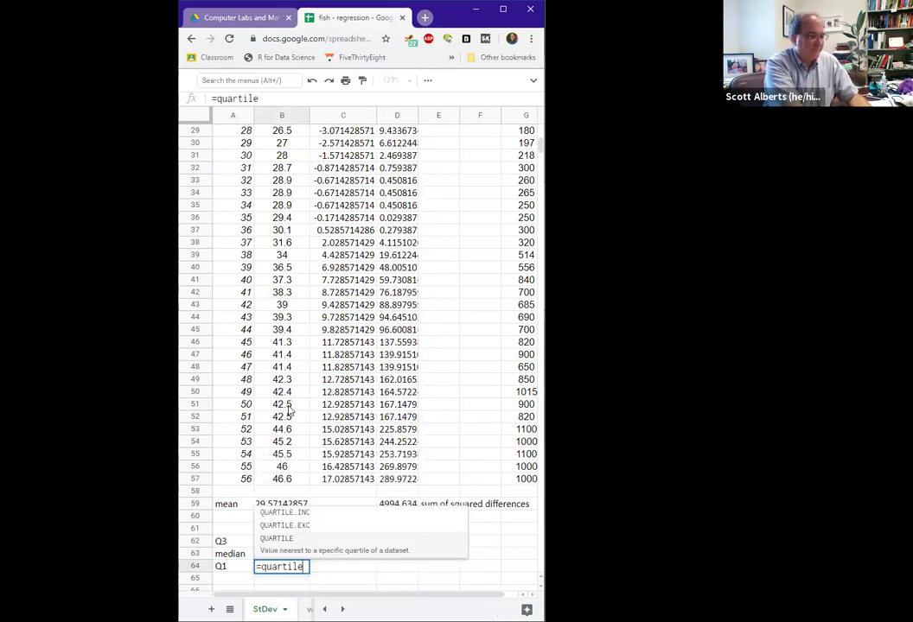
key(Up)
key(Up)
key(Up)
key(Up)
key(Up)
key(Up)
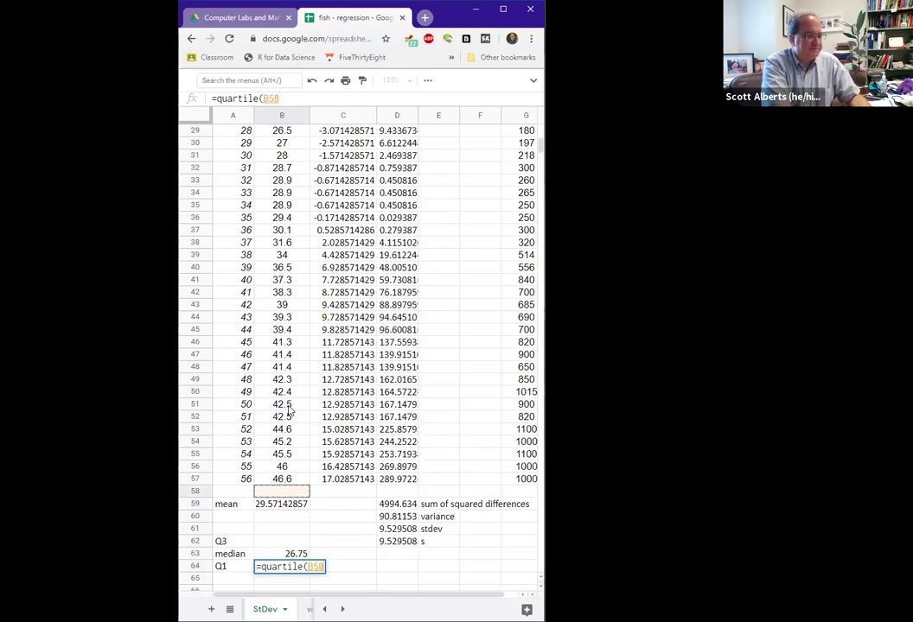
key(Up)
key(shift+Up)
key(shift+Up)
key(shift+Up)
key(shift+Up)
key(shift+Up)
key(shift+Up)
key(shift+Up)
key(shift+Up)
key(shift+Up)
key(shift+Up)
key(shift+Up)
key(shift+Up)
key(shift+Up)
key(shift+Up)
key(shift+Up)
key(shift+Up)
key(shift+Up)
key(shift+Up)
key(shift+Up)
key(shift+Up)
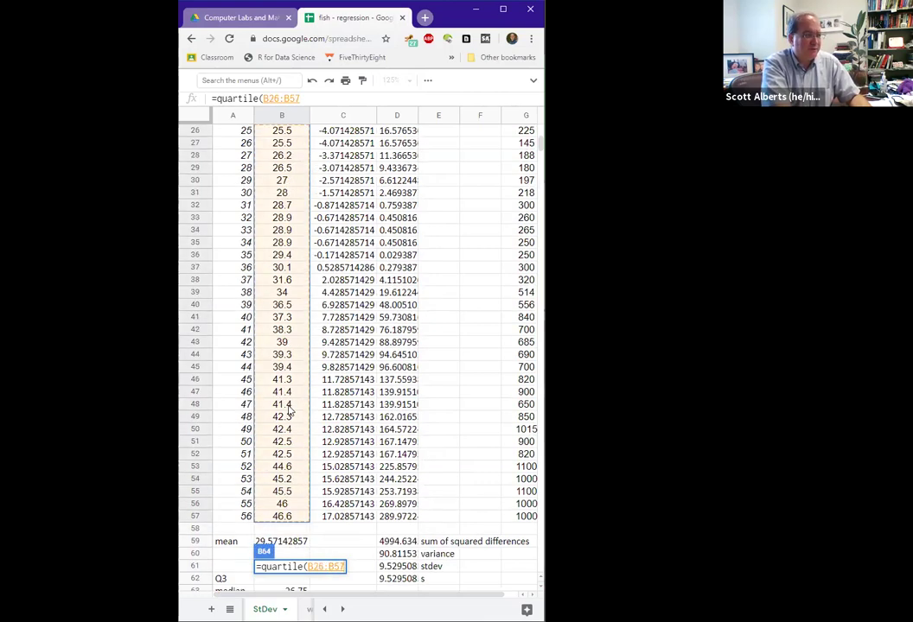
key(shift+Up)
key(shift+Up)
key(shift+Up)
key(shift+Up)
key(shift+Up)
key(shift+Up)
key(shift+Up)
key(shift+Up)
key(shift+Up)
key(shift+Up)
key(shift+Up)
key(shift+Up)
key(shift+Up)
key(shift+Up)
key(shift+Up)
key(shift+Up)
key(shift+Up)
key(shift+Up)
key(shift+Up)
key(shift+Up)
key(shift+Down)
key(Return)
Step: Complete B64 as =quartile(B$2:B$57,1), giving a first quartile of 23.325
key(Up)
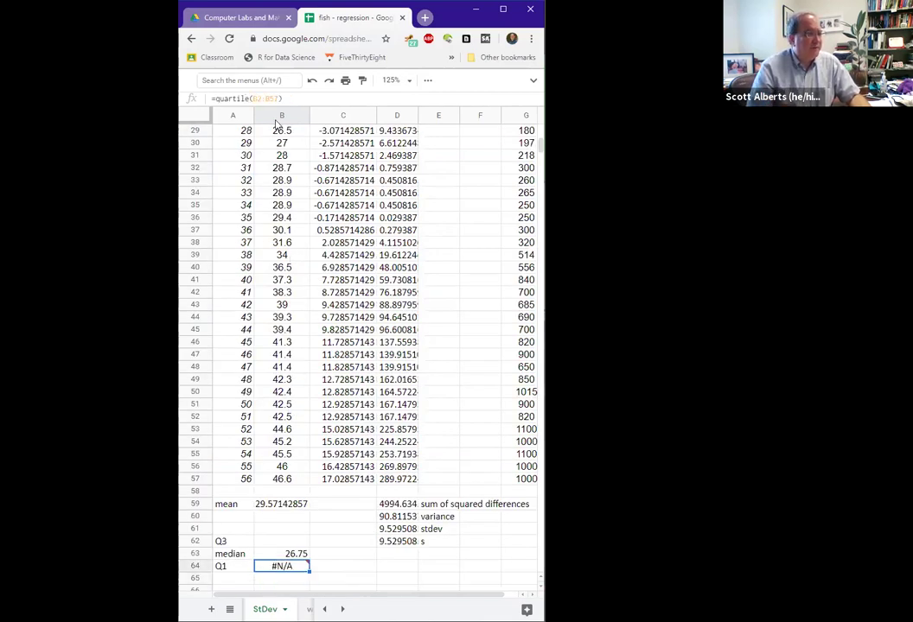
click(285, 100)
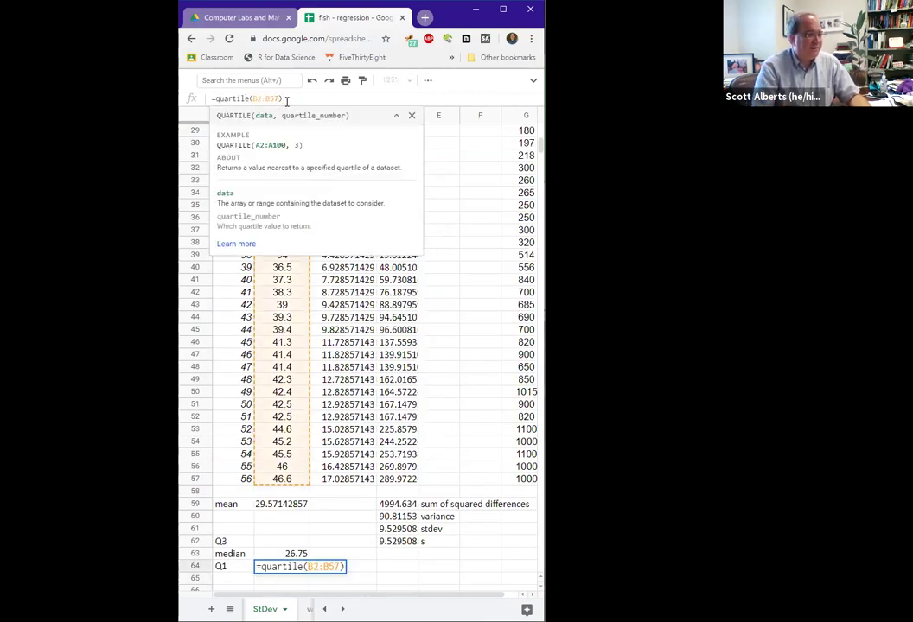
key(Return)
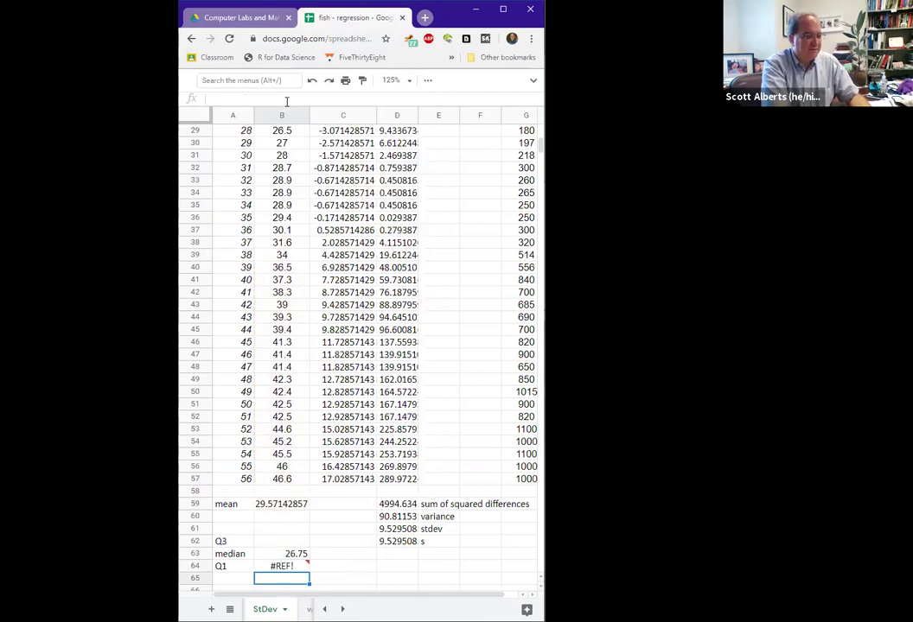
click(285, 99)
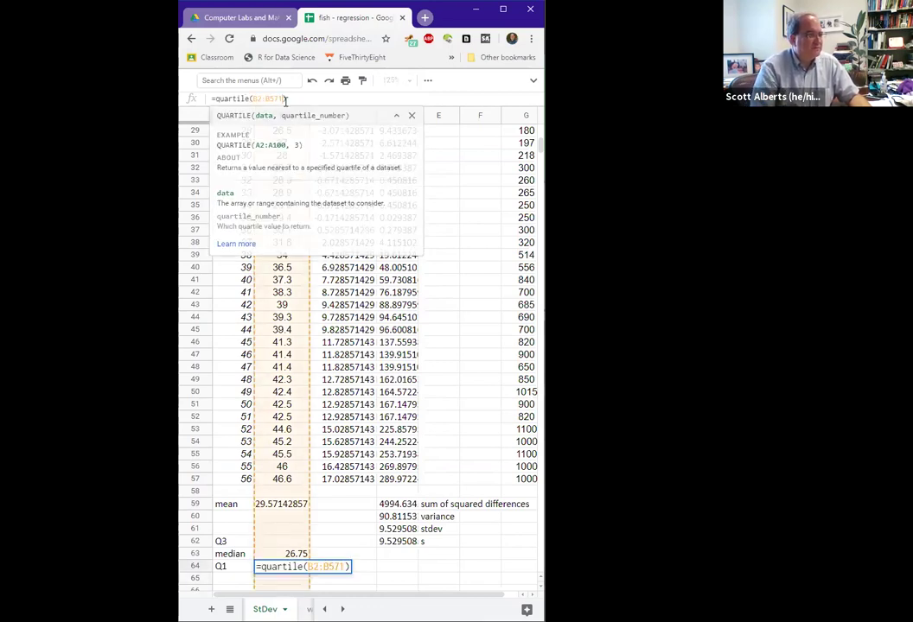
text(,1)
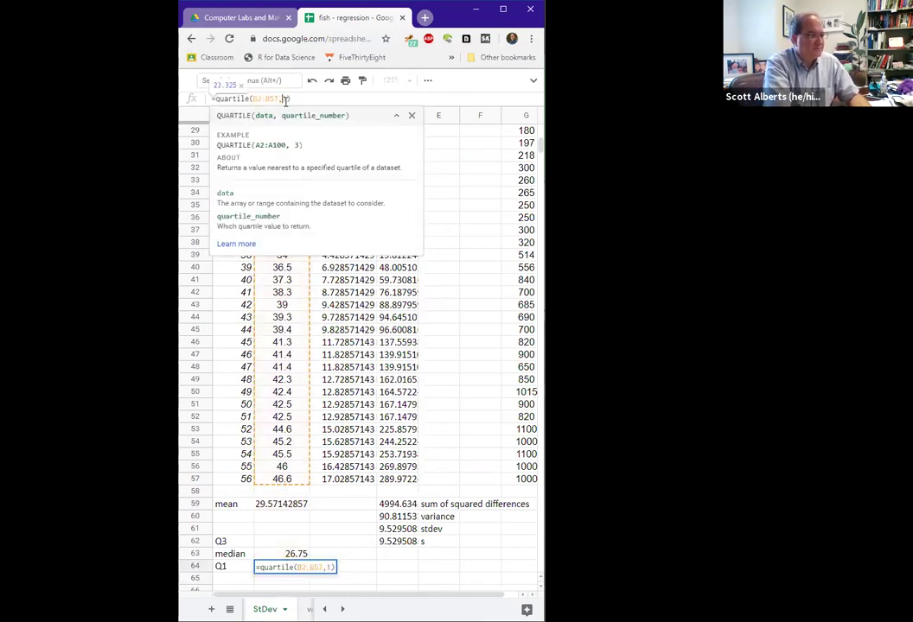
key(Return)
key(Up)
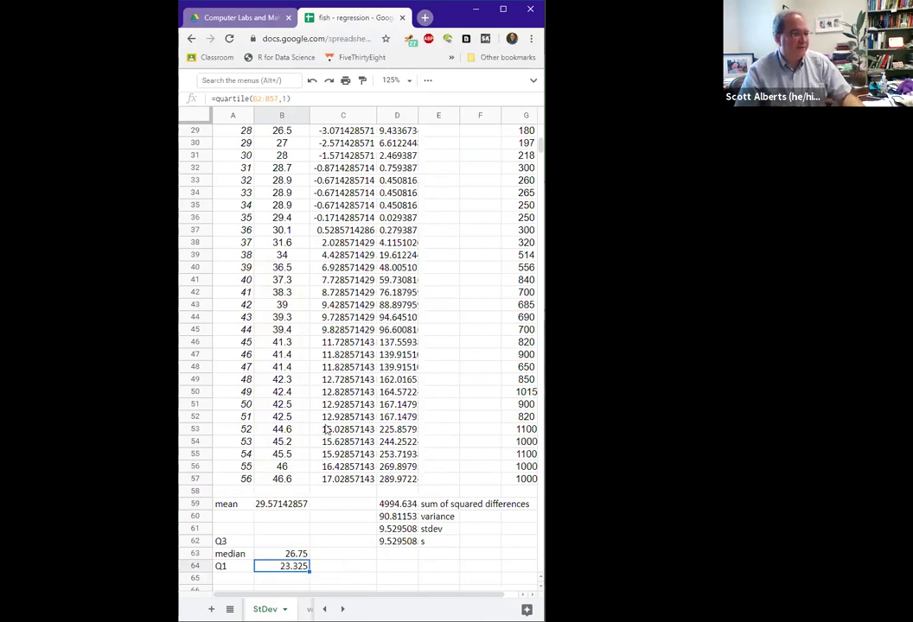
click(264, 99)
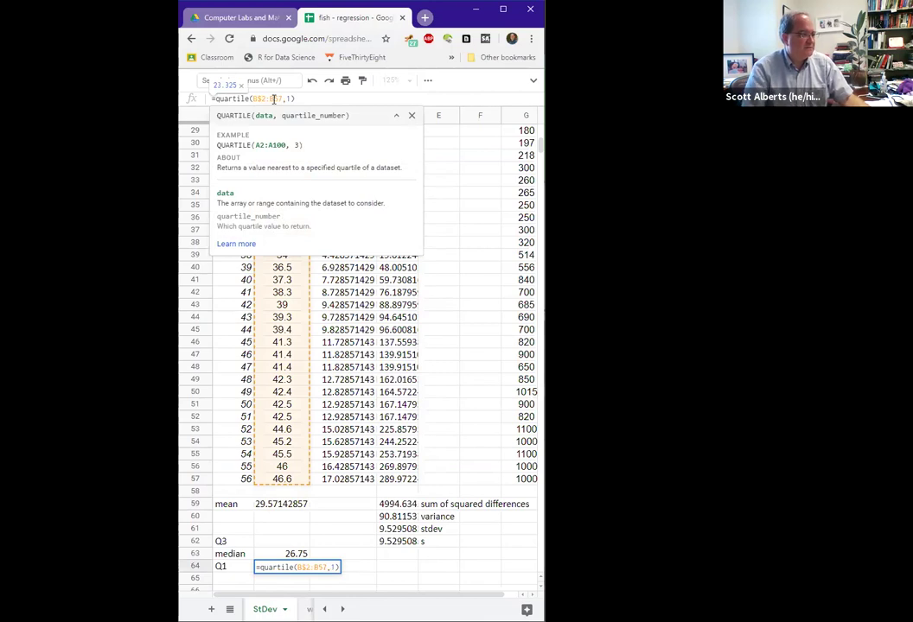
text($)
key(Return)
key(Up)
Step: Copy the Q1 formula into B62 and change its quartile argument to 3, giving 39.075
key(ctrl+c)
key(Up)
key(Up)
key(Up)
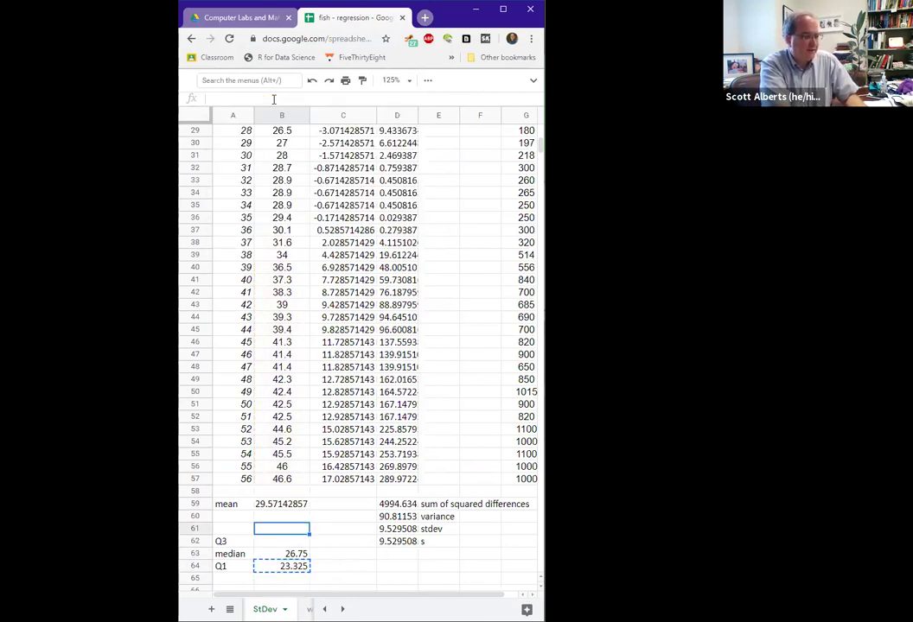
key(Down)
key(ctrl+v)
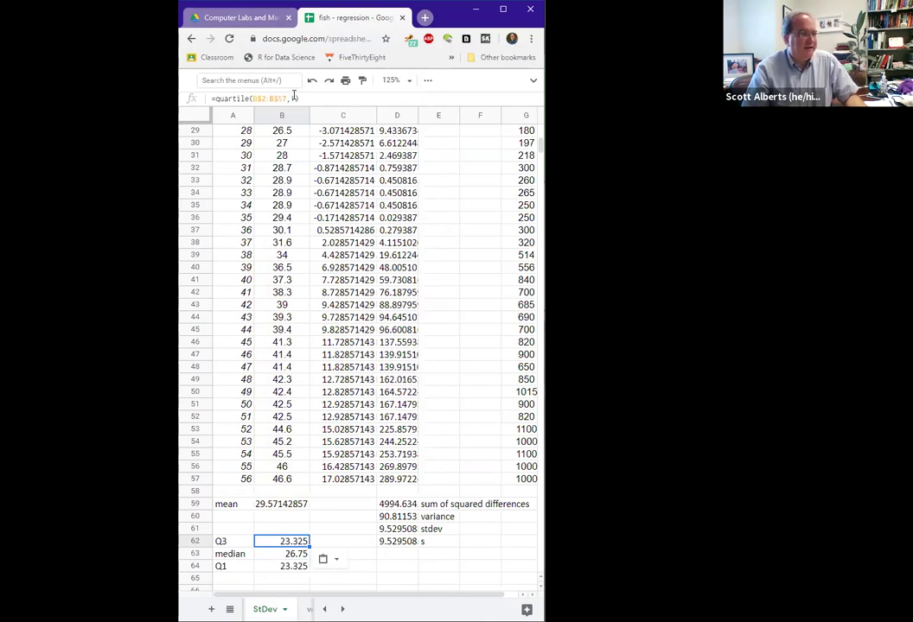
click(293, 98)
key(BackSpace)
text(3)
key(Return)
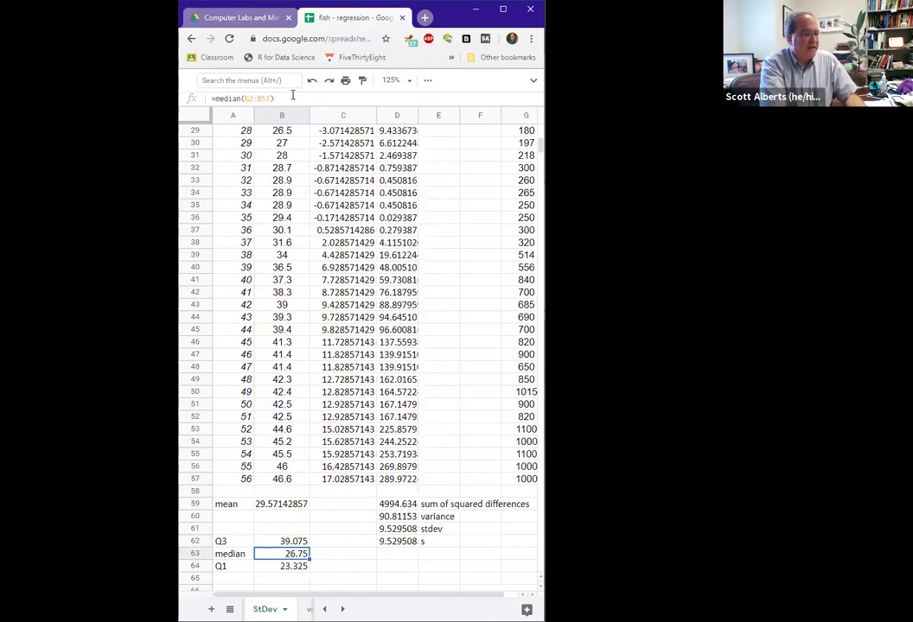
key(Up)
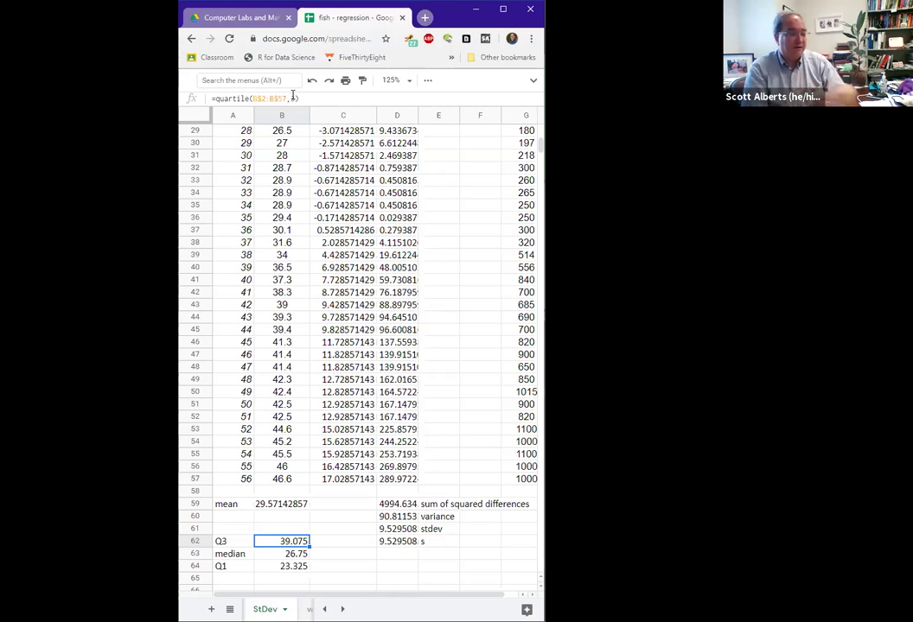
Step: Label A61 'Q4 - max' and A65 'Q0 - min'
key(Up)
key(Left)
text(Q4 - max)
key(Return)
key(Down)
key(Down)
key(Down)
text(Q0 - min)
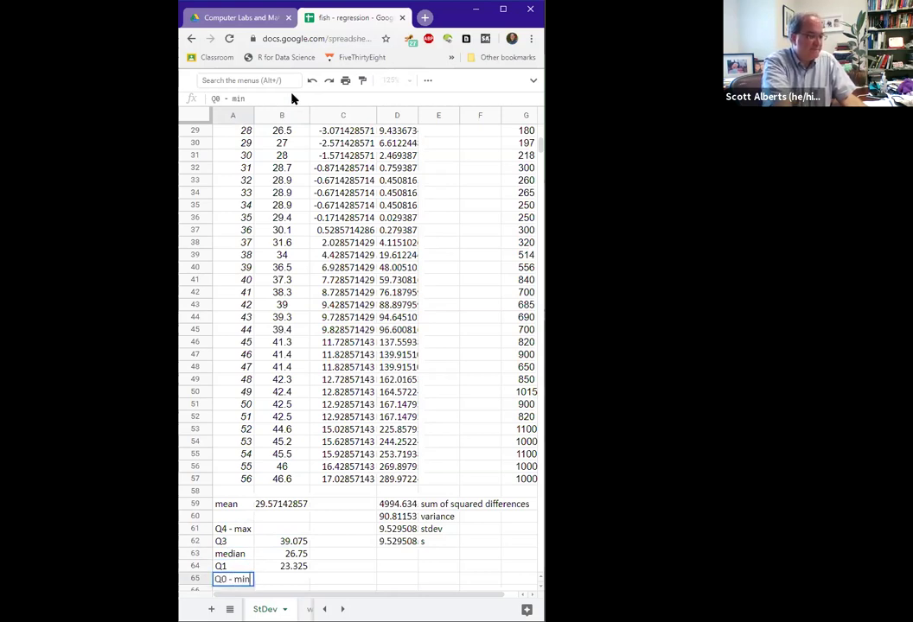
key(Tab)
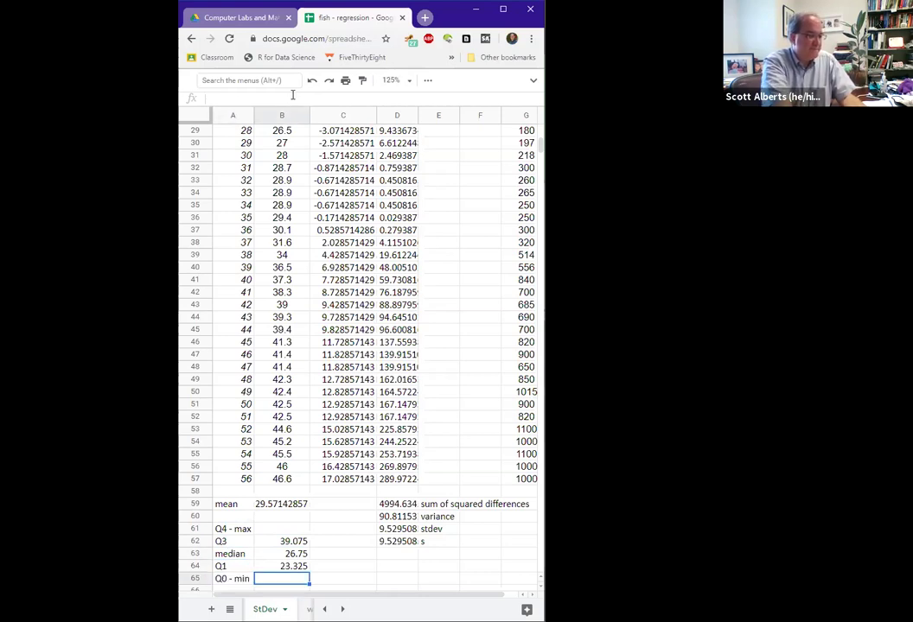
Step: Copy the Q3 quartile formula into B61 and B65
key(Up)
key(Up)
key(Up)
key(ctrl+c)
key(Up)
key(ctrl+v)
key(Down)
key(Down)
key(Down)
key(Down)
key(ctrl+v)
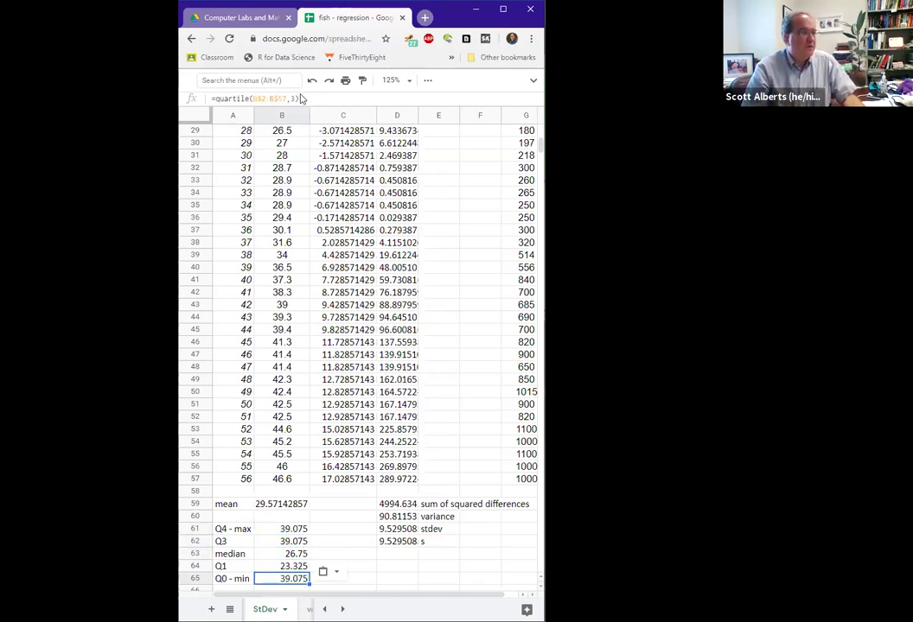
Step: Change the quartile argument to 0 in B65 and B61, both now showing 8.8
click(295, 99)
key(BackSpace)
key(BackSpace)
text(0))
key(Return)
key(Up)
key(Up)
key(Up)
key(Up)
key(Up)
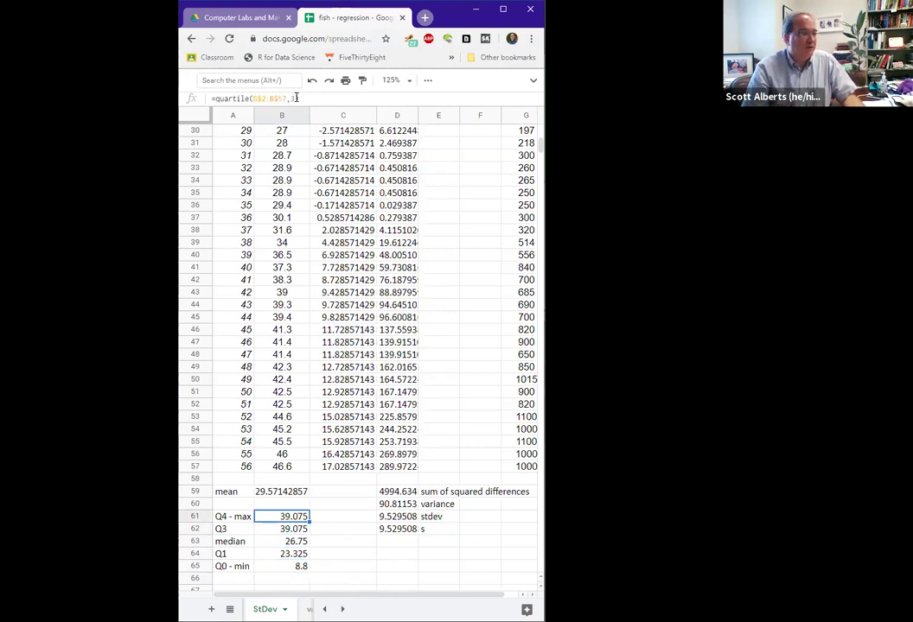
click(295, 99)
key(BackSpace)
key(BackSpace)
text(0))
key(Return)
key(Up)
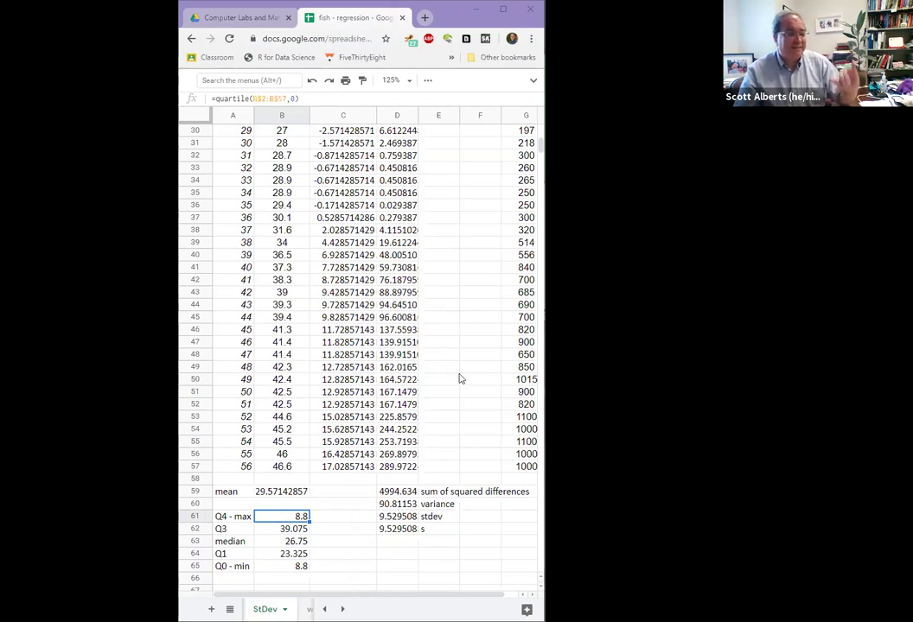
Step: Type the label IQR in E63
click(359, 543)
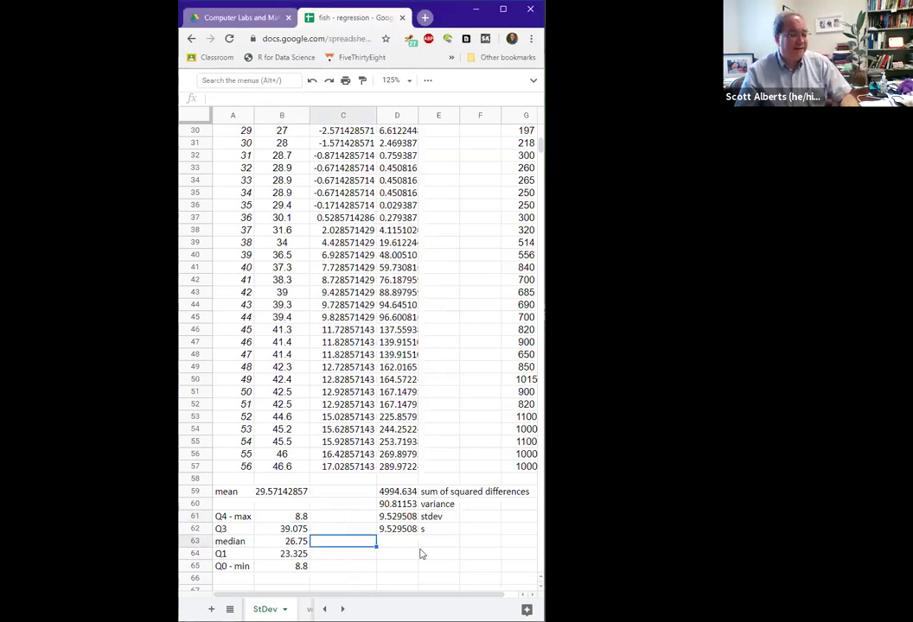
click(437, 544)
text(IQR)
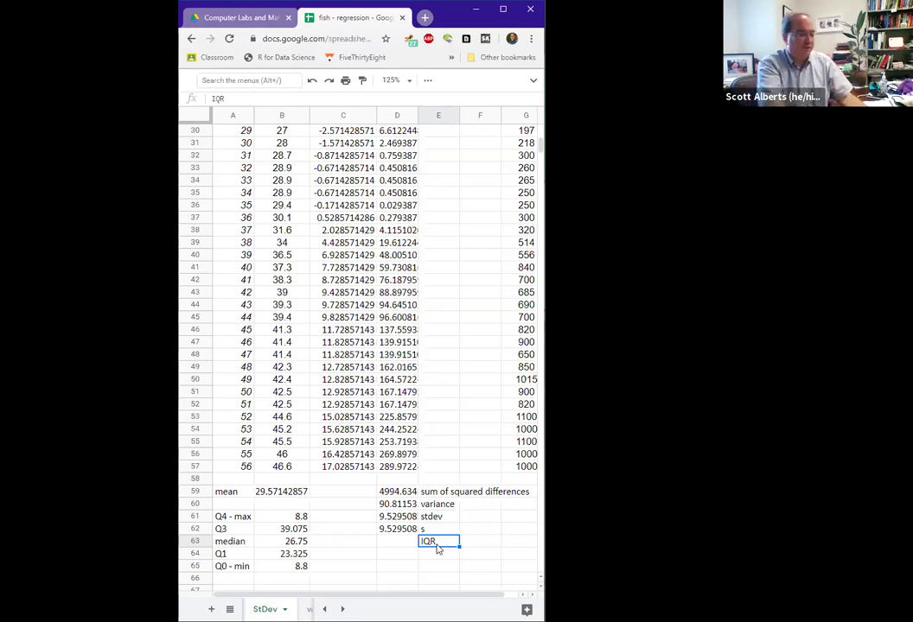
key(Left)
Step: Enter =B62-B64 in D63, giving an interquartile range of 15.75
text(=)
key(Left)
key(Left)
key(Up)
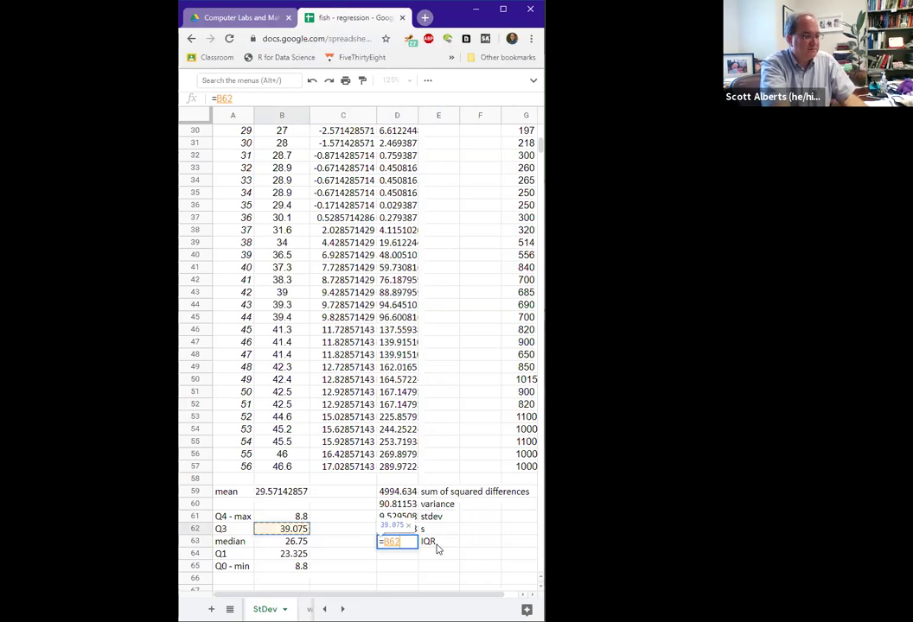
text(-)
key(Down)
key(Down)
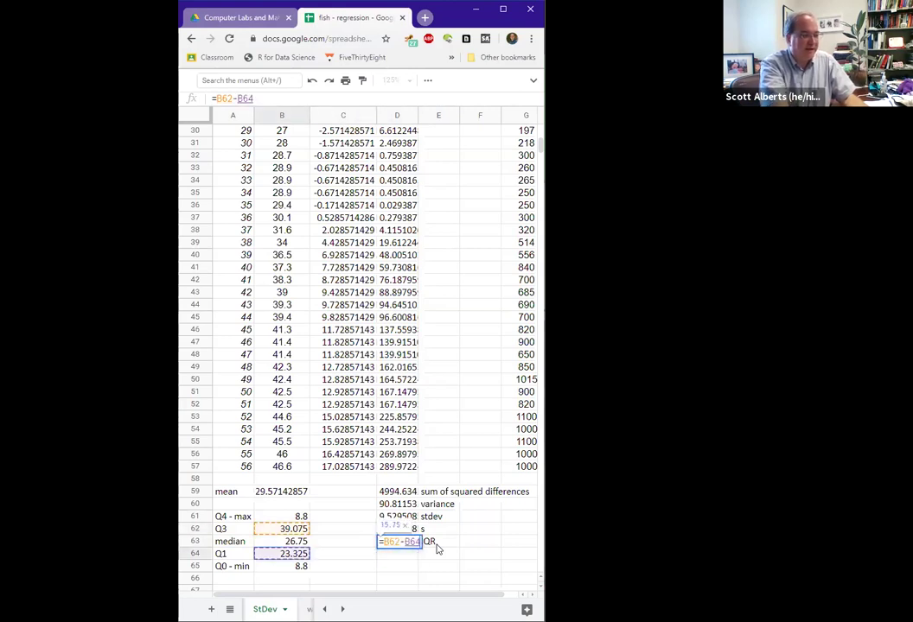
key(Return)
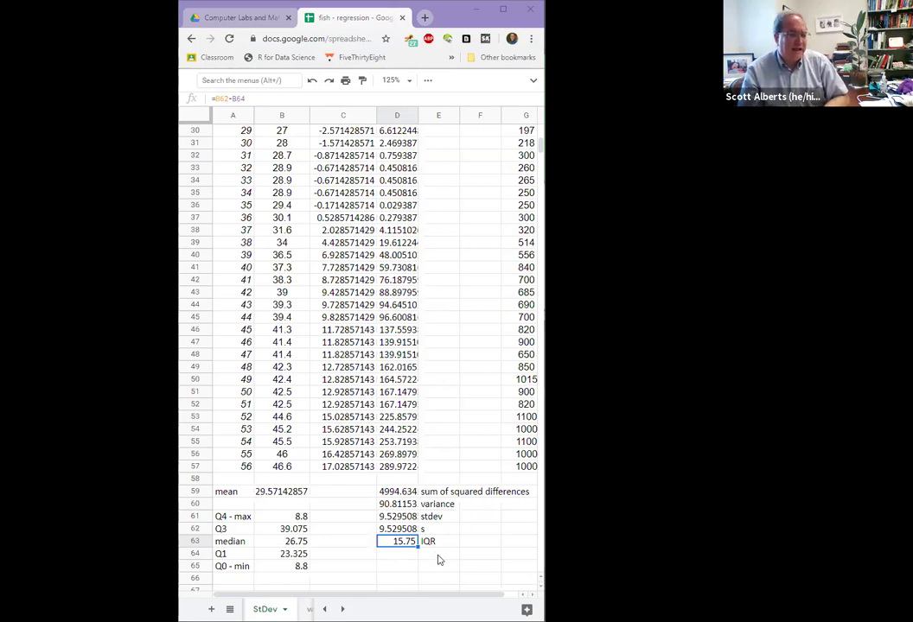
Step: Type the label 'fence (1.5 IQR from median)' in E65
click(440, 566)
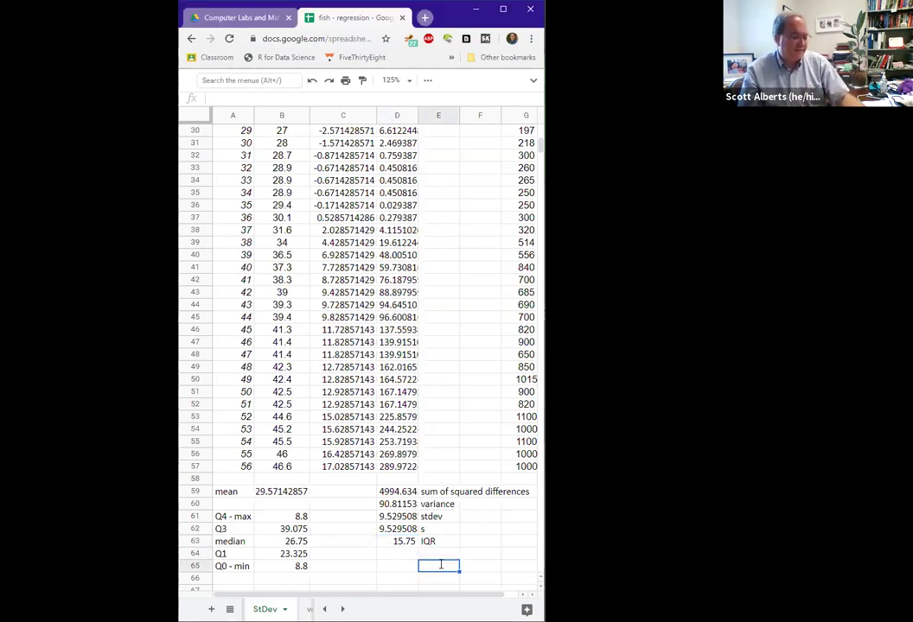
text(fence)
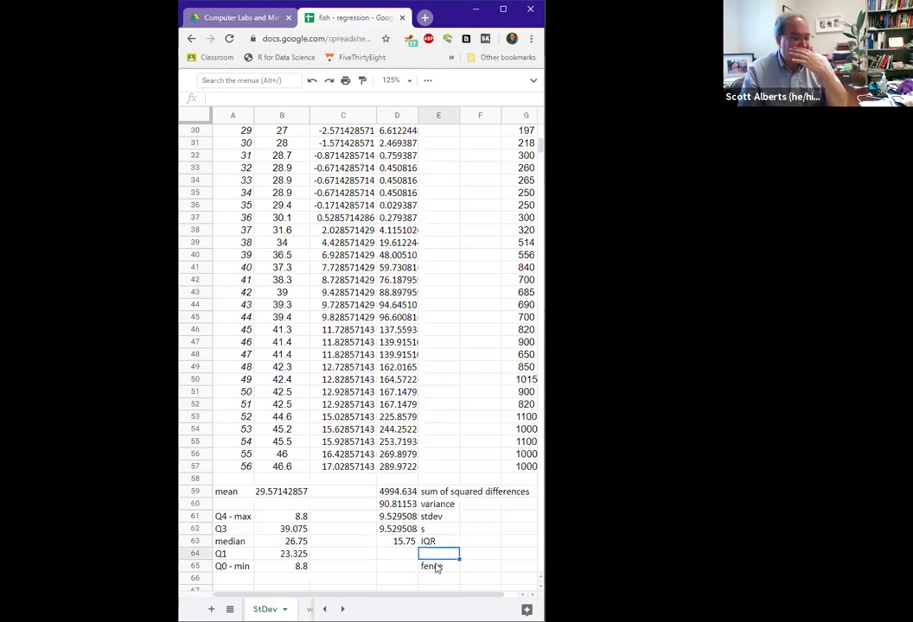
click(436, 567)
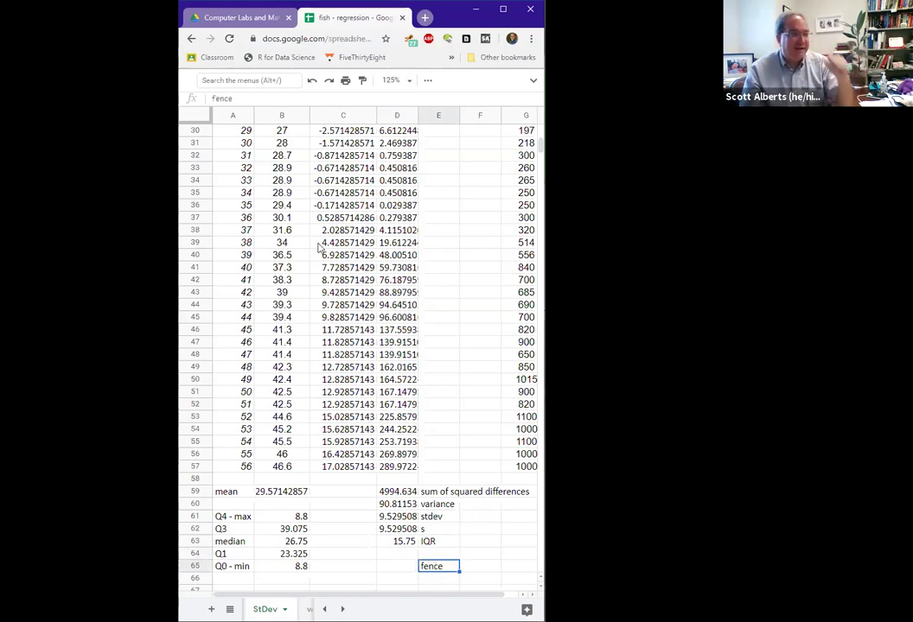
click(279, 99)
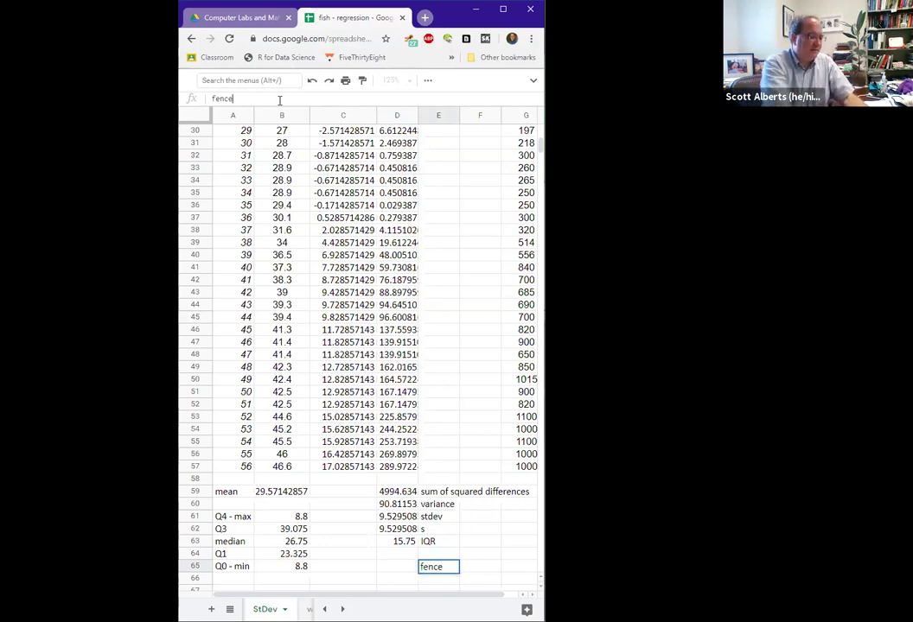
text((1.5 IQT)
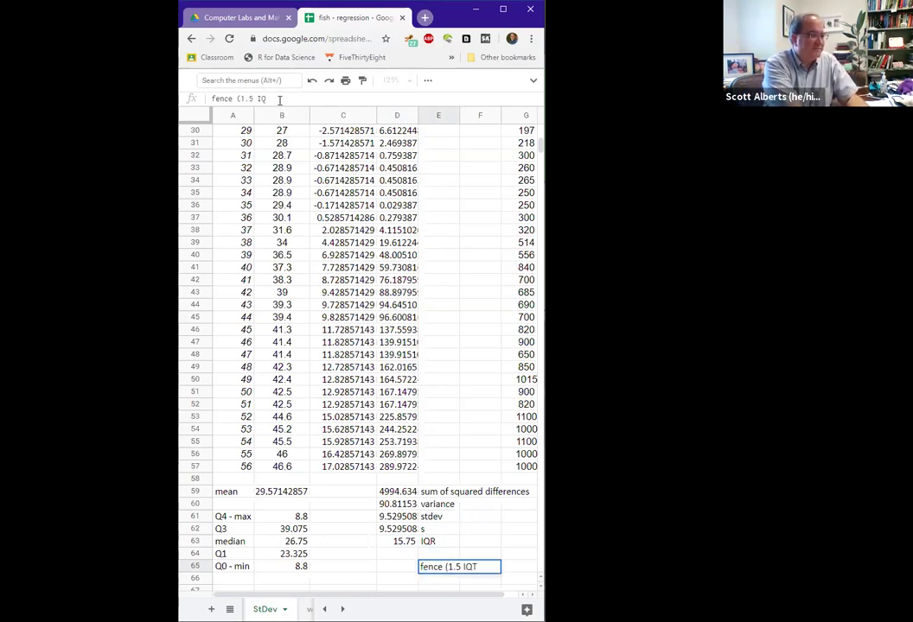
key(BackSpace)
text(R)
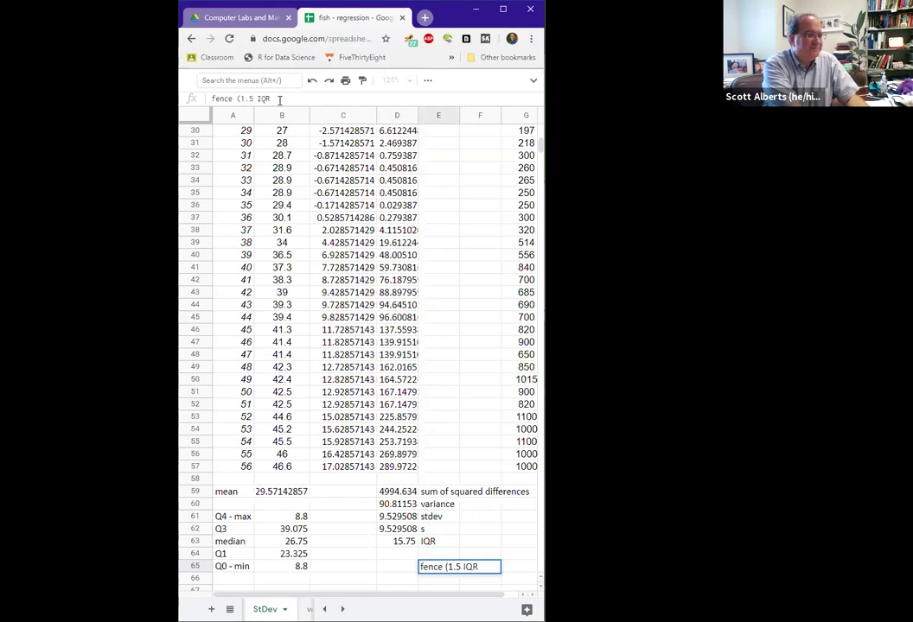
text( from median))
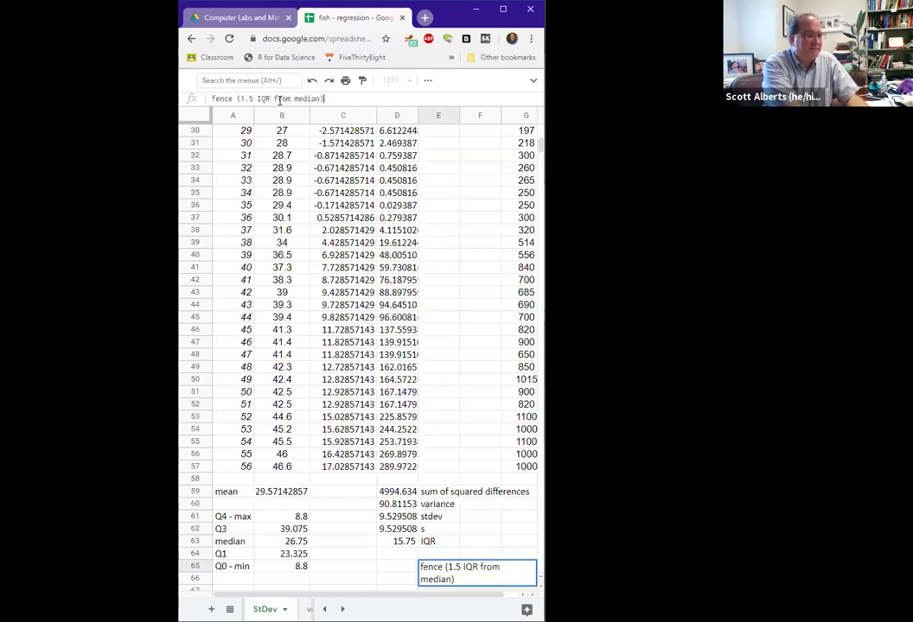
Step: Enter =1.5*D63 in D65, giving a fence distance of 23.625
key(Return)
key(Up)
key(Left)
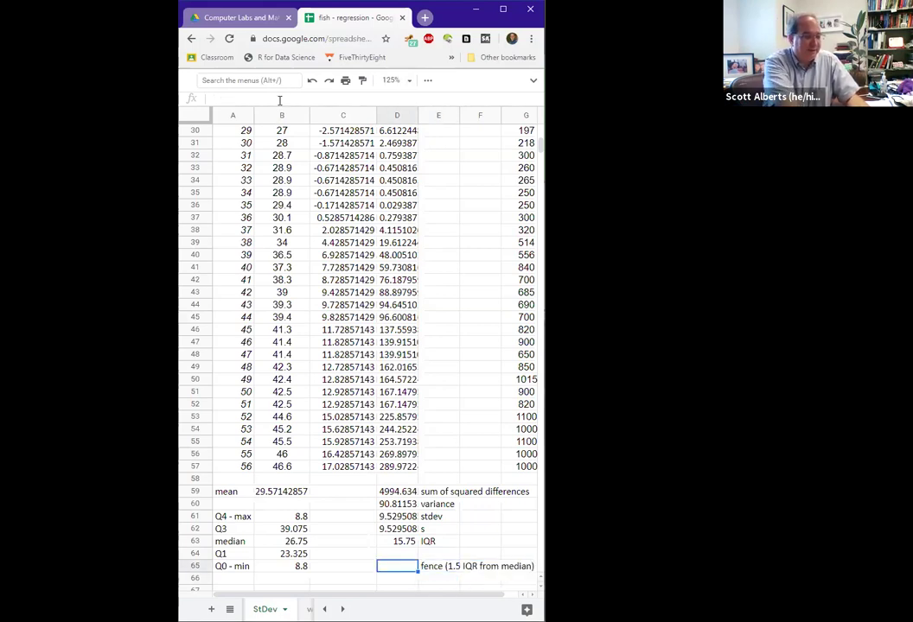
text(=1.5*)
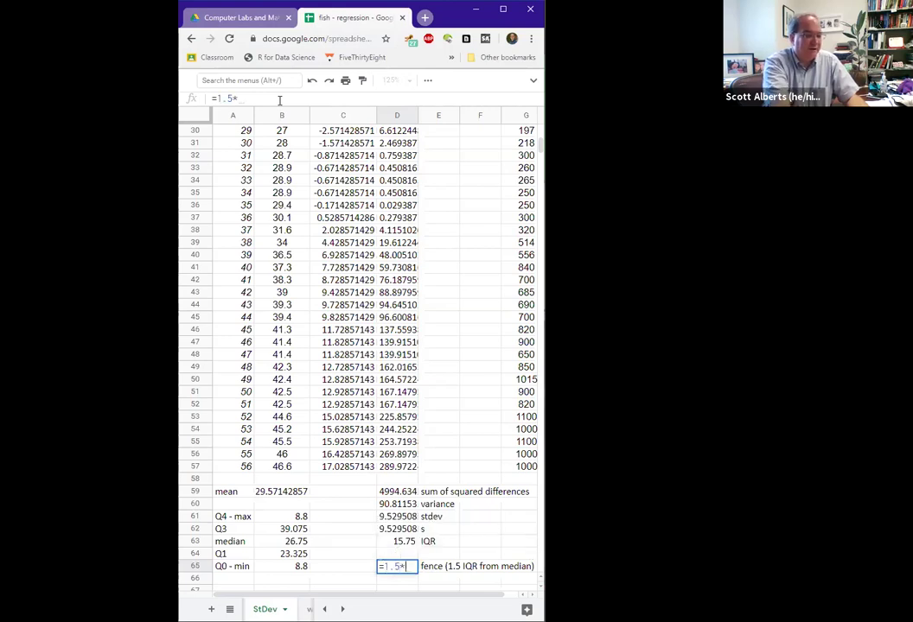
text(D63)
key(Return)
key(Up)
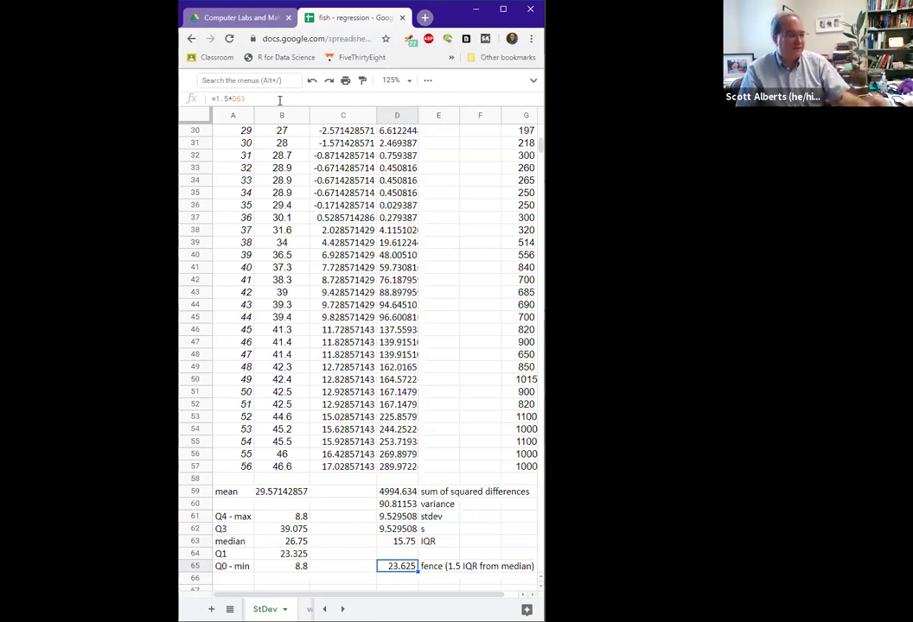
Step: Change B61's quartile argument from 0 to 4 so Q4 - max shows 46.6
click(286, 516)
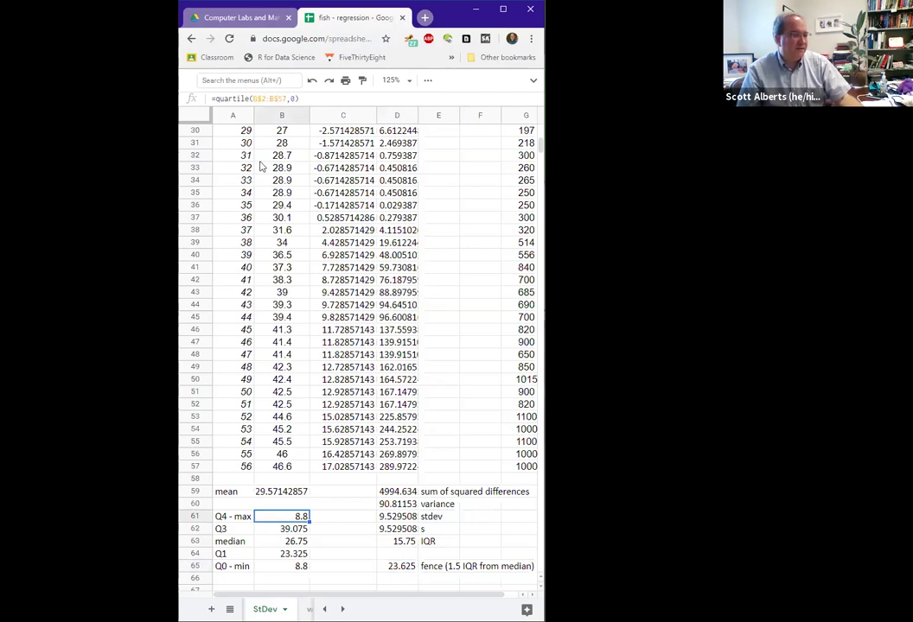
double_click(294, 98)
text(4)
key(BackSpace)
key(Return)
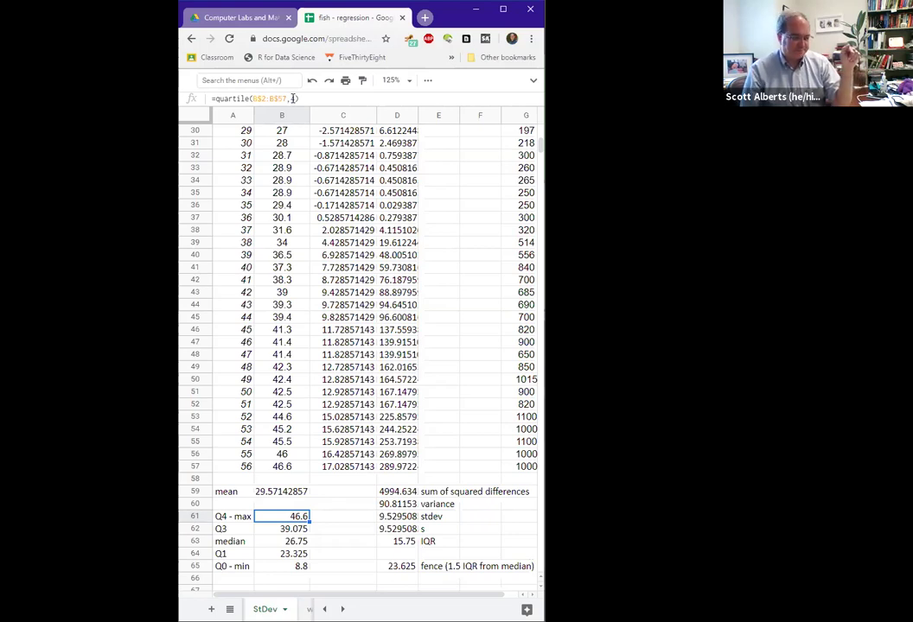
Step: Shorten the fence label to '(1.5 IQR)' by removing 'fence' and 'from median'
click(435, 566)
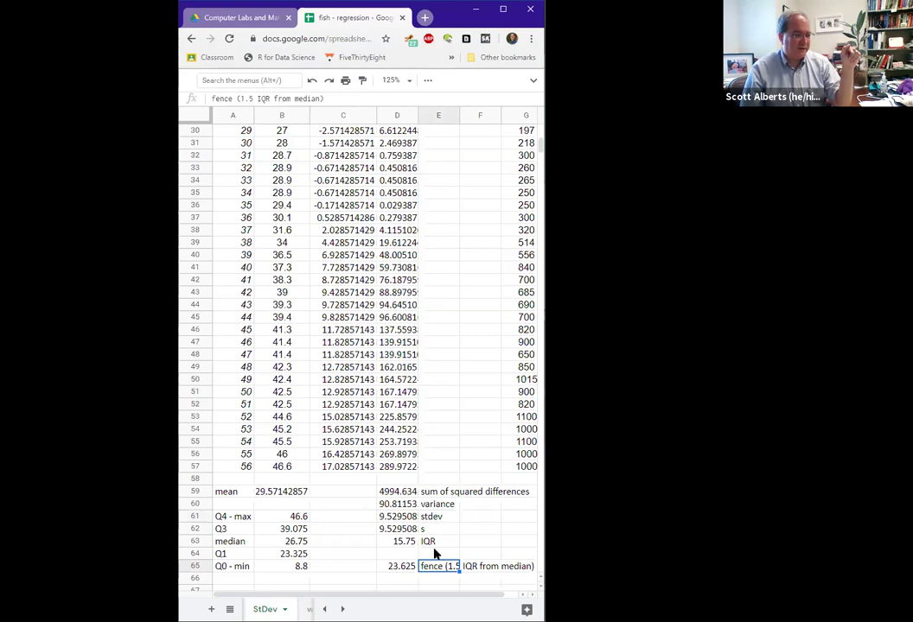
scroll(434, 553, down, 2)
double_click(213, 101)
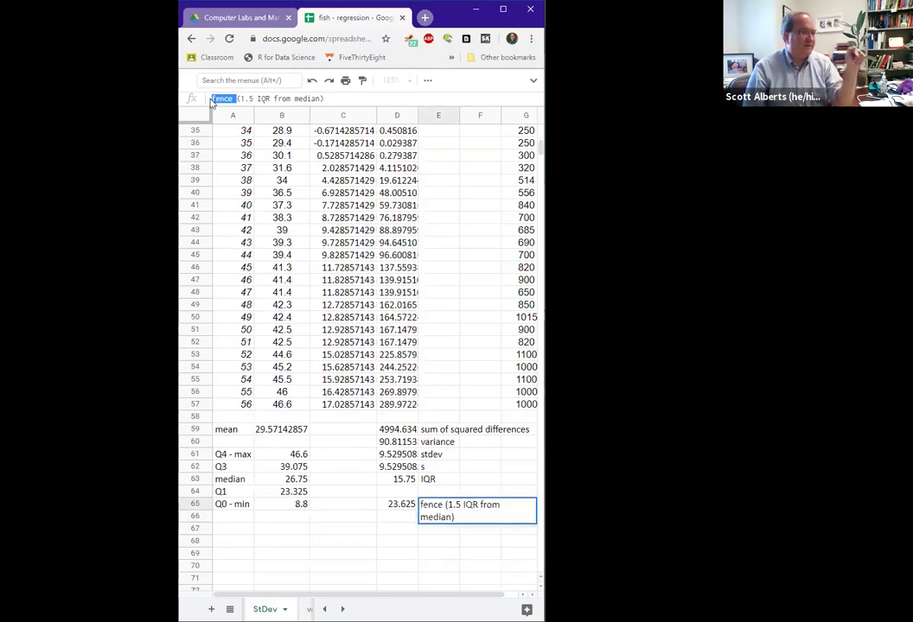
key(BackSpace)
key(Return)
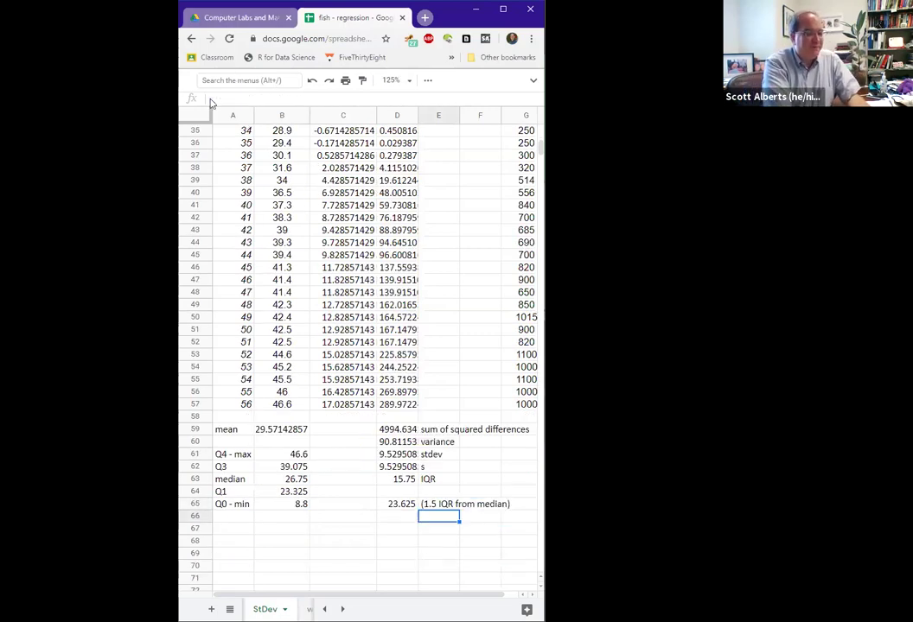
key(Up)
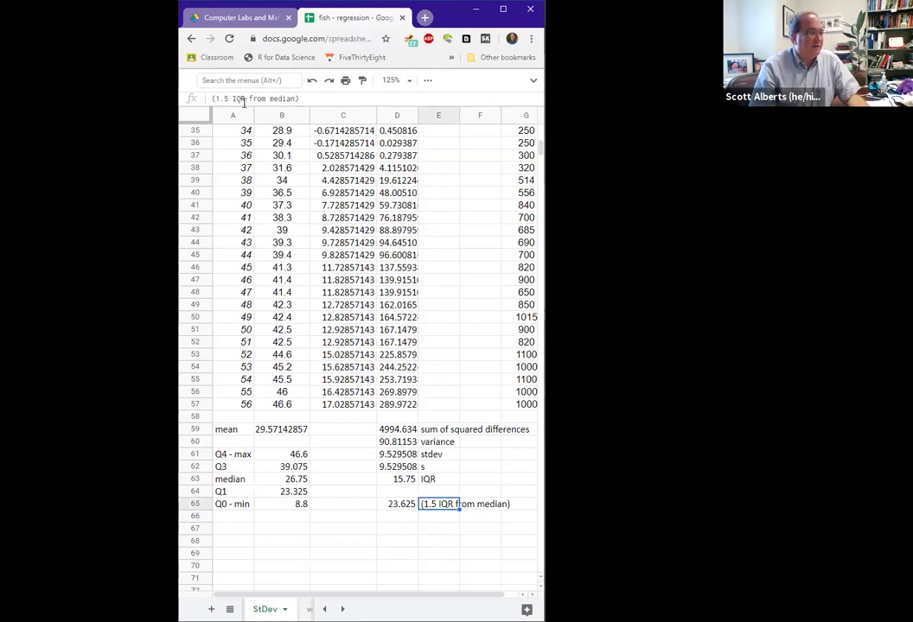
click(245, 101)
key(Delete)
key(Delete)
key(Delete)
key(Delete)
key(Delete)
key(Delete)
key(Delete)
key(Delete)
key(Delete)
key(Delete)
key(Delete)
key(Delete)
key(Return)
Step: Label the 'upper fence' row and compute it as median plus 1.5 IQR, giving 50.375
text(upper fence)
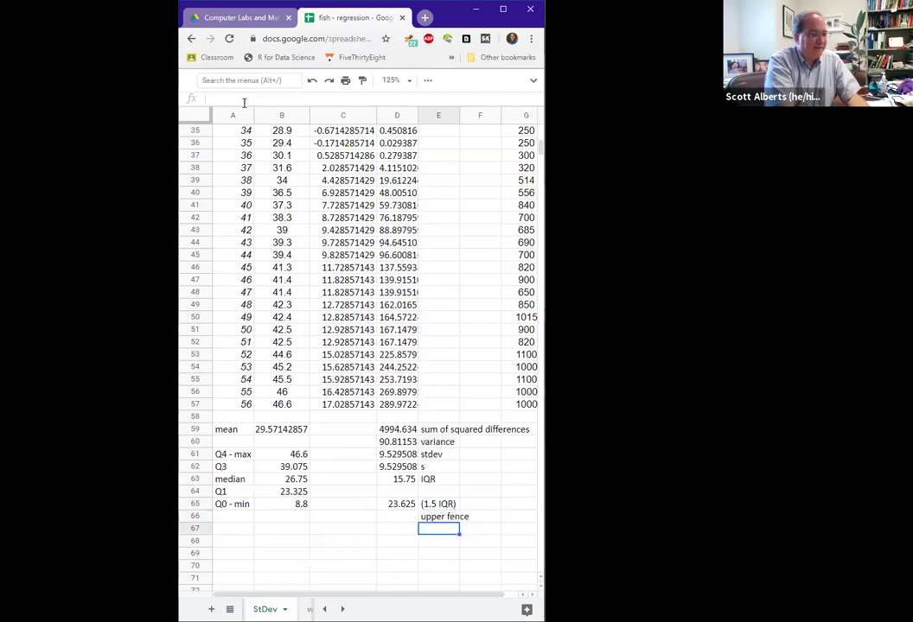
key(Left)
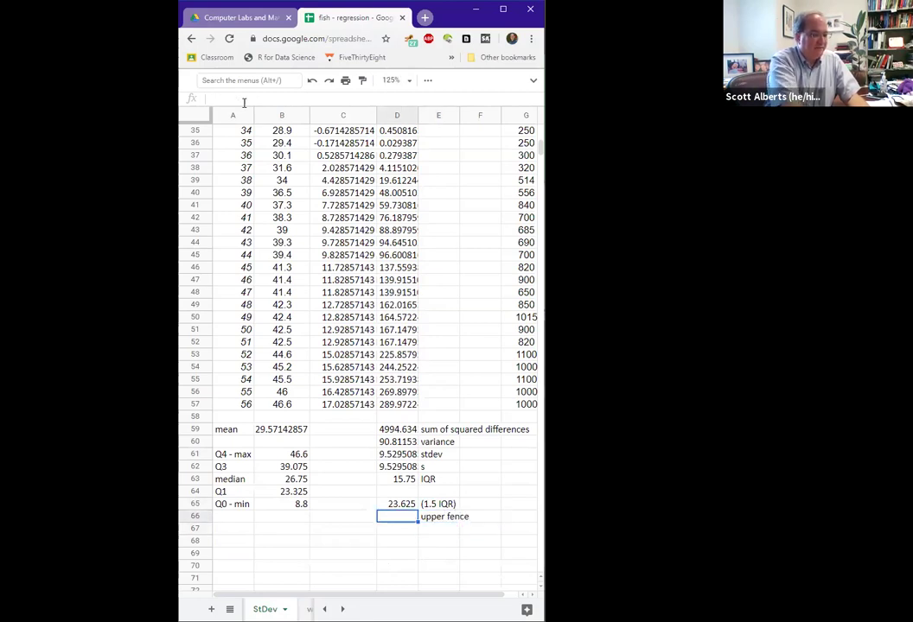
text(=)
key(Left)
key(Left)
key(Up)
key(Up)
key(Up)
text(+)
key(Up)
key(Return)
key(Right)
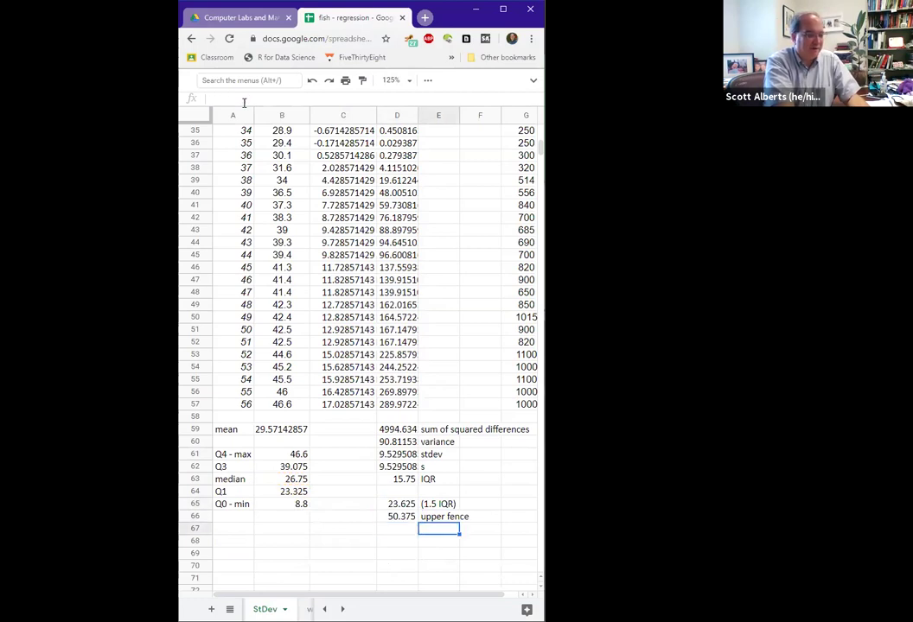
Step: Add the 'lower fence' label and check the median cell's formula
text(lower fence)
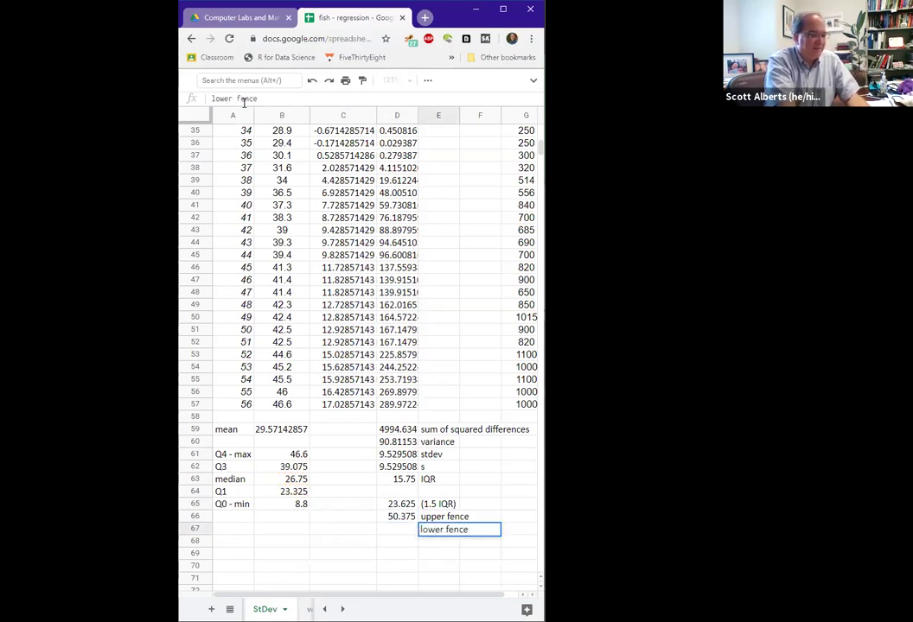
key(Left)
key(Up)
key(Up)
key(Up)
key(Up)
key(Left)
key(Left)
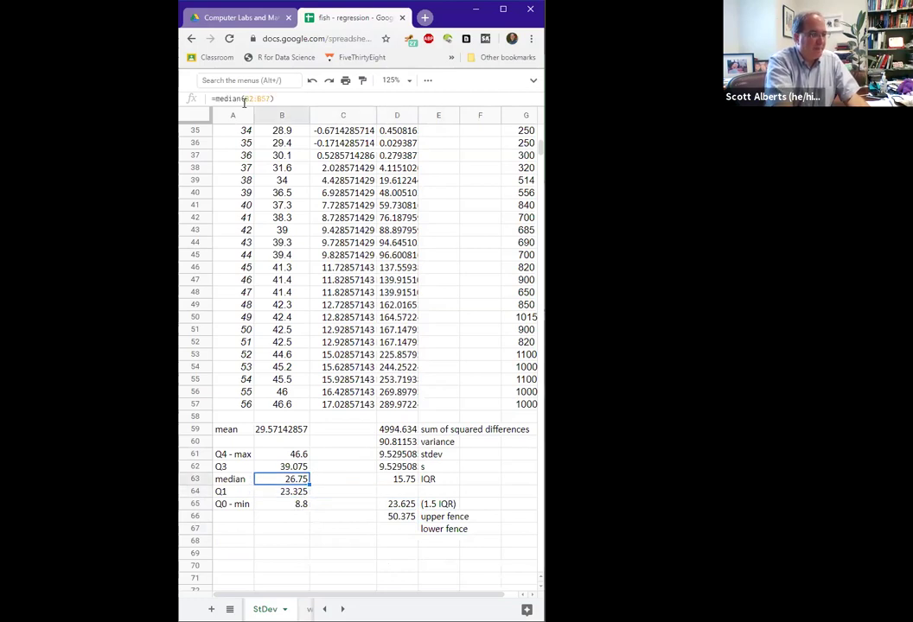
key(Down)
key(Down)
key(Down)
Step: Enter the lower fence formula =B63-D65, giving 3.125, and select both fence results
key(Right)
key(Right)
key(Down)
text(+)
key(Up)
key(Up)
key(Up)
key(Up)
key(Left)
key(Left)
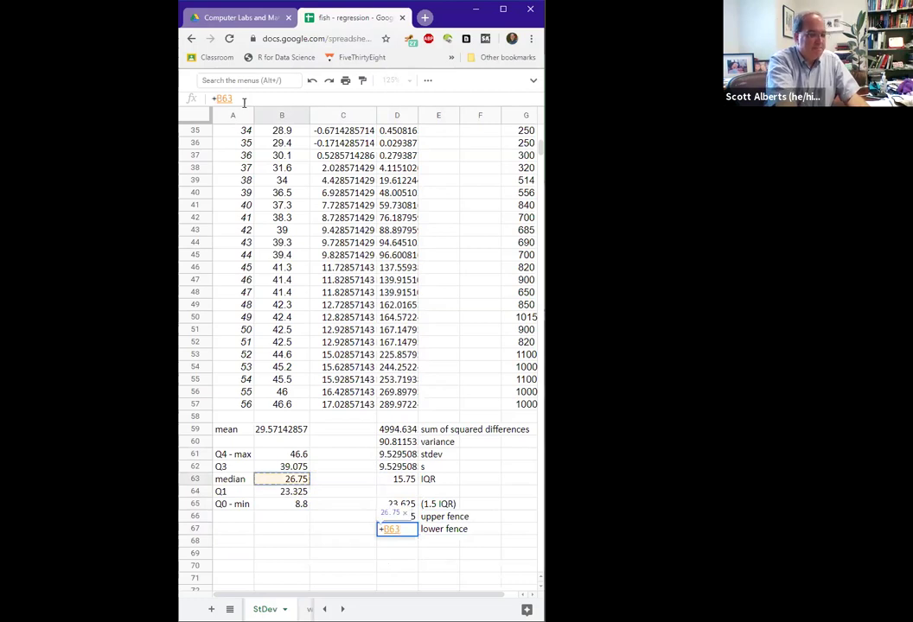
text(-)
key(Up)
key(Up)
key(Return)
key(Up)
key(shift+Up)
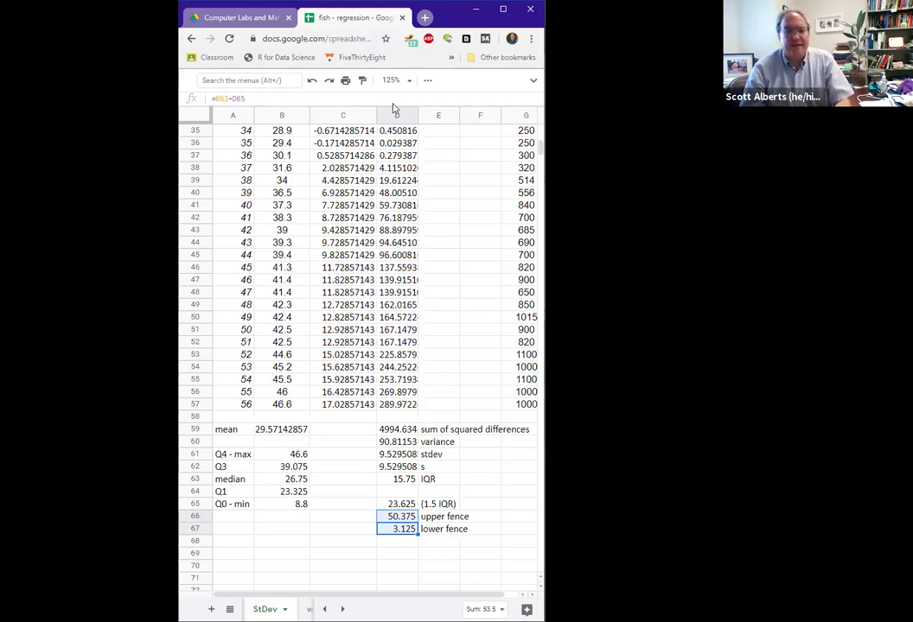
Step: Check the mean (B59) and stdev (D62) formulas, then add a 'z-score' header in E1
click(432, 305)
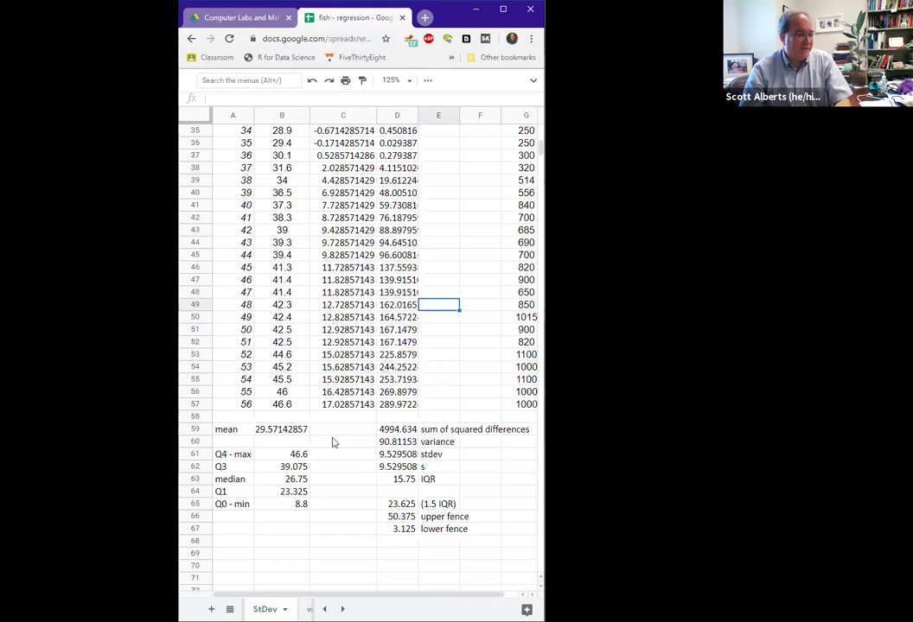
click(281, 429)
click(396, 466)
scroll(433, 356, up, 4)
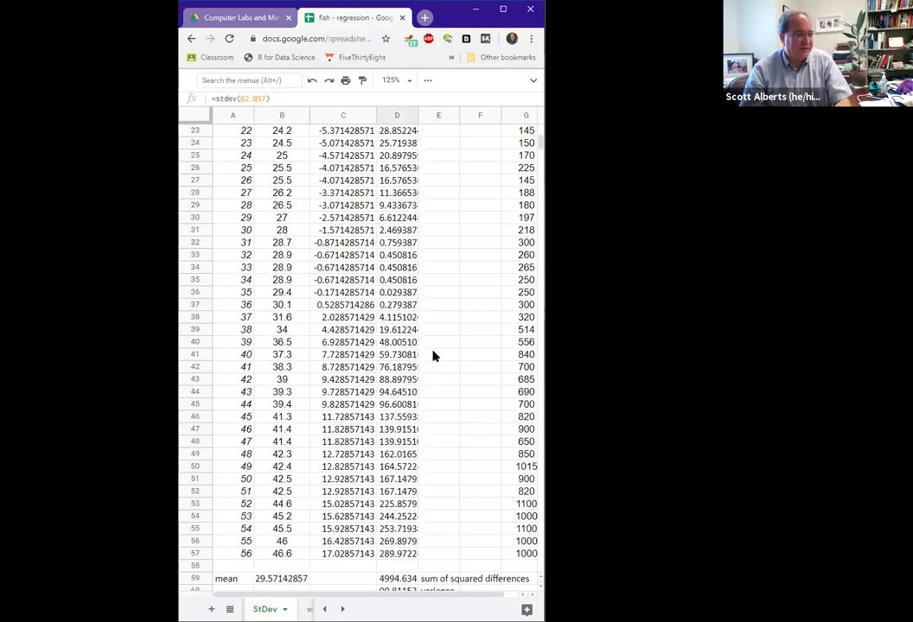
scroll(446, 134, up, 7)
click(446, 130)
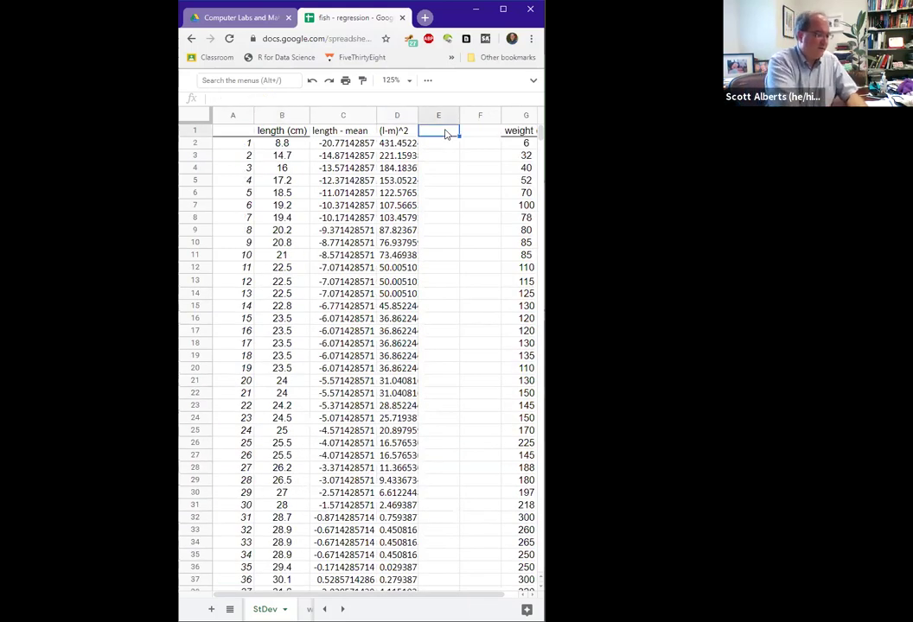
text(z-score)
key(Return)
Step: Start the E2 formula by subtracting the mean in B59 from B2
text(=C2)
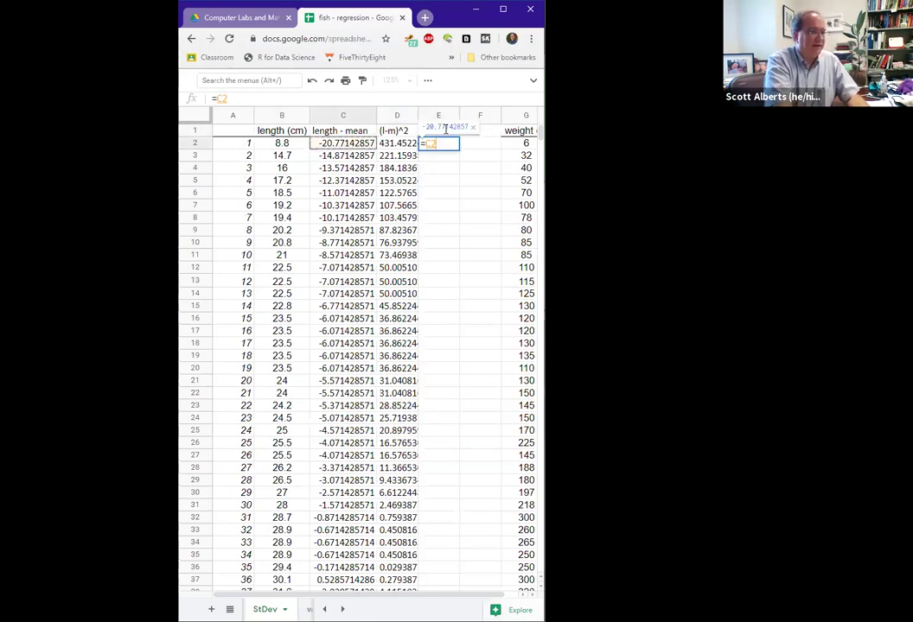
key(BackSpace)
key(BackSpace)
text(B2-)
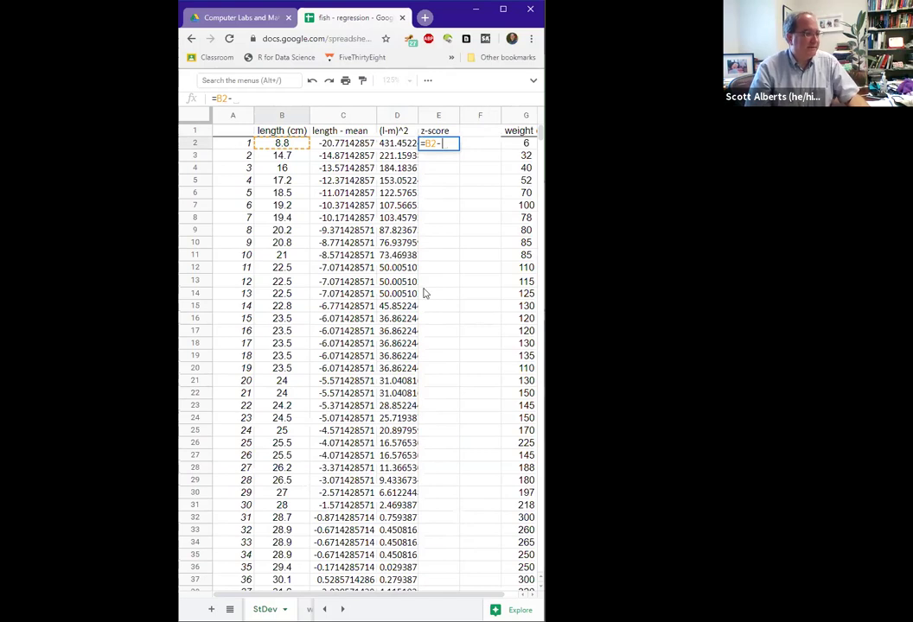
scroll(420, 309, down, 3)
scroll(420, 309, down, 8)
click(280, 453)
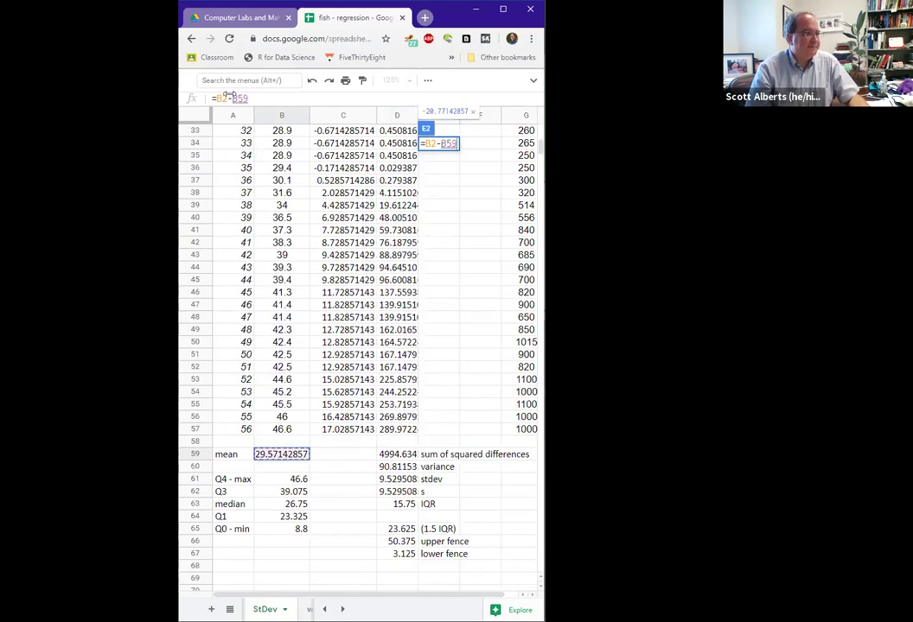
Step: Complete E2 as =(B2-B59)/D62, giving -2.179695, and fill it down to row 57
click(219, 98)
text(()
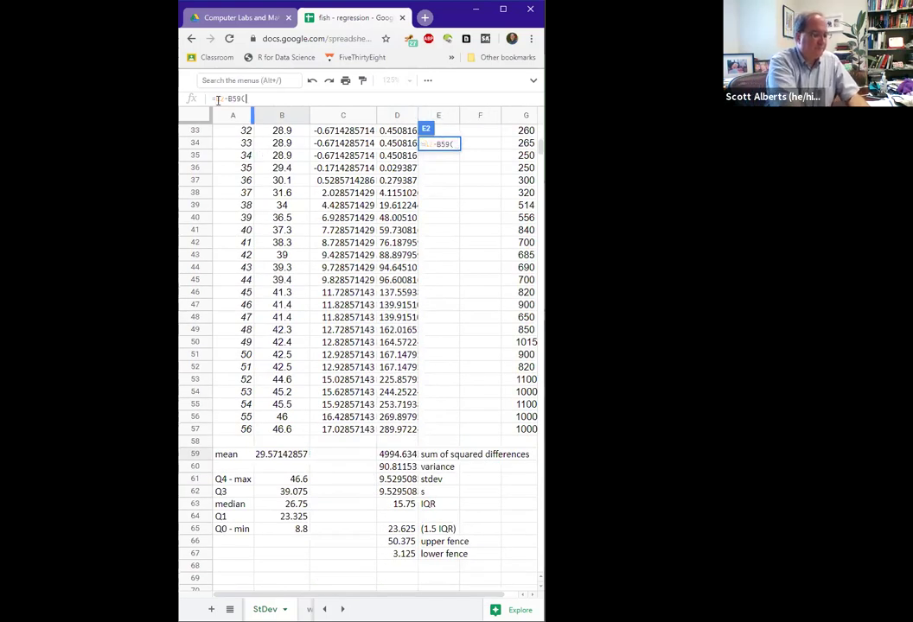
text()/)
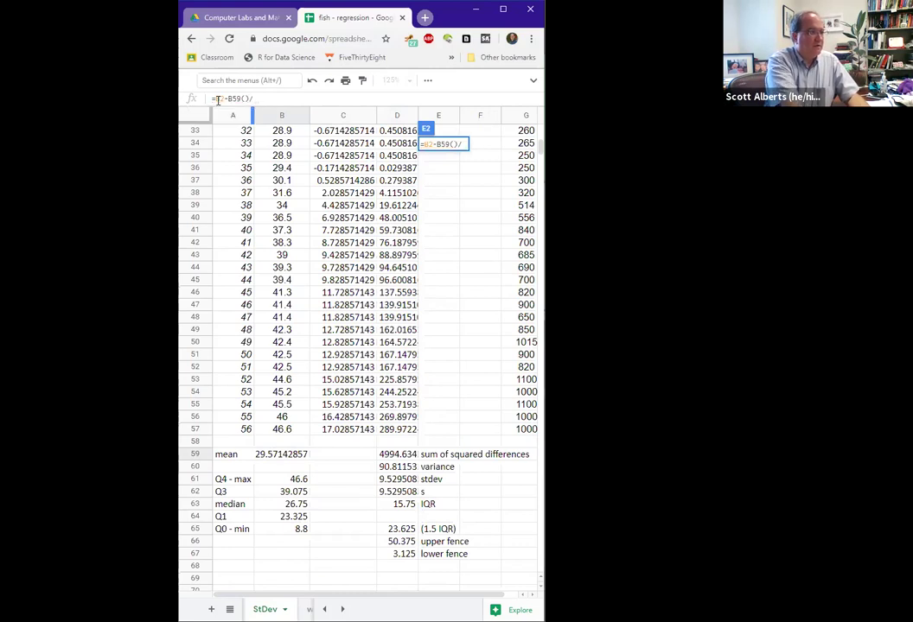
key(BackSpace)
key(BackSpace)
key(BackSpace)
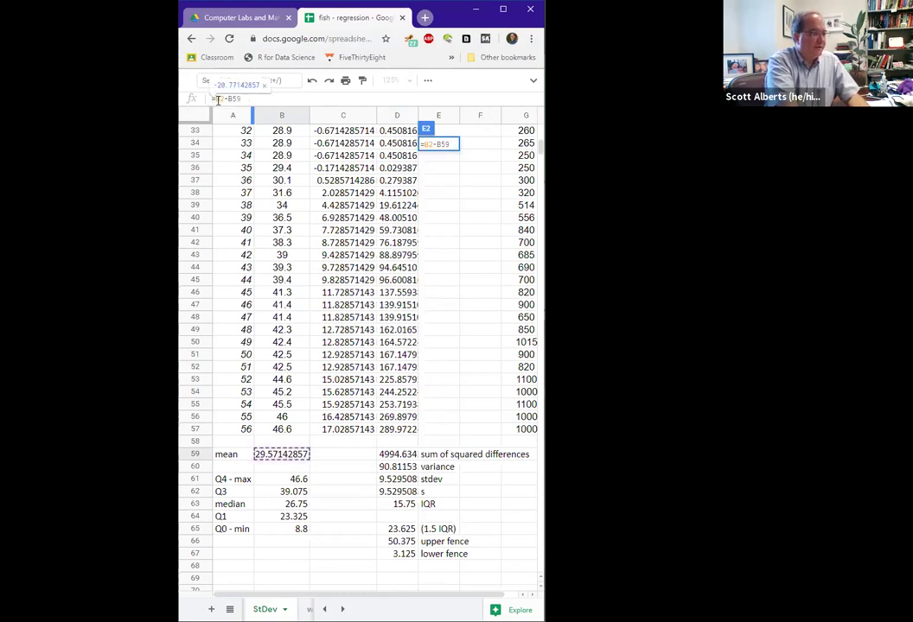
click(218, 99)
text(()
key(End)
text()/)
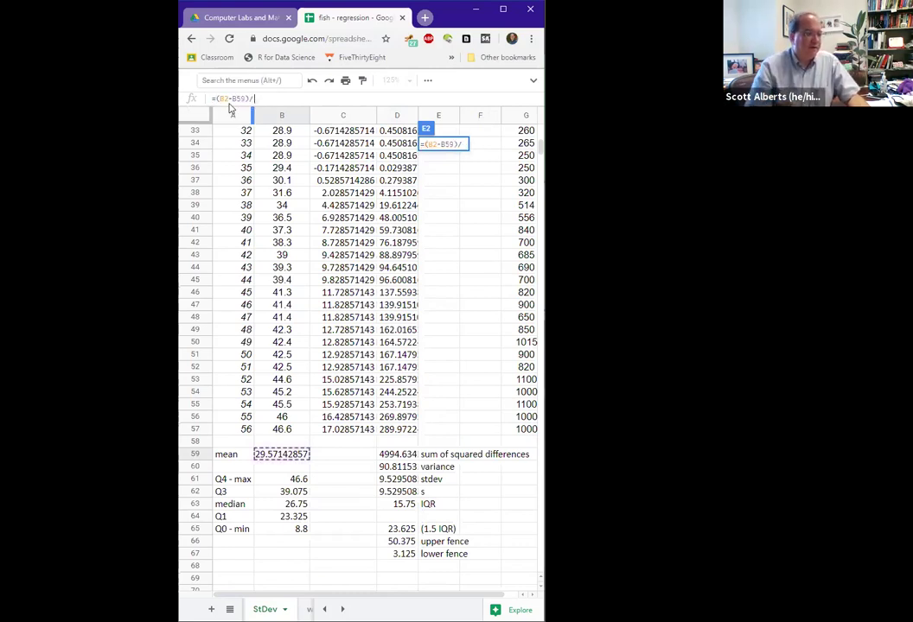
click(396, 492)
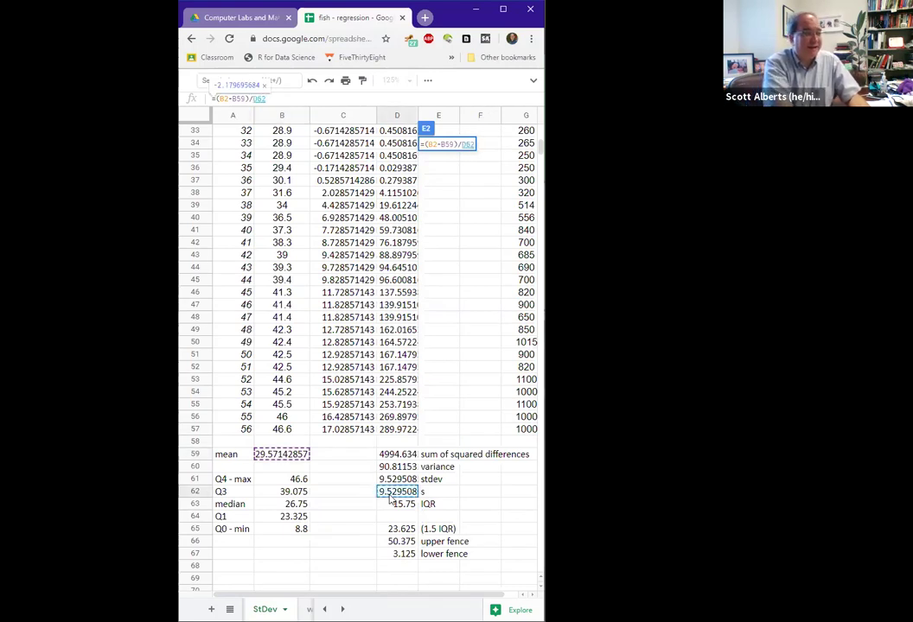
key(Return)
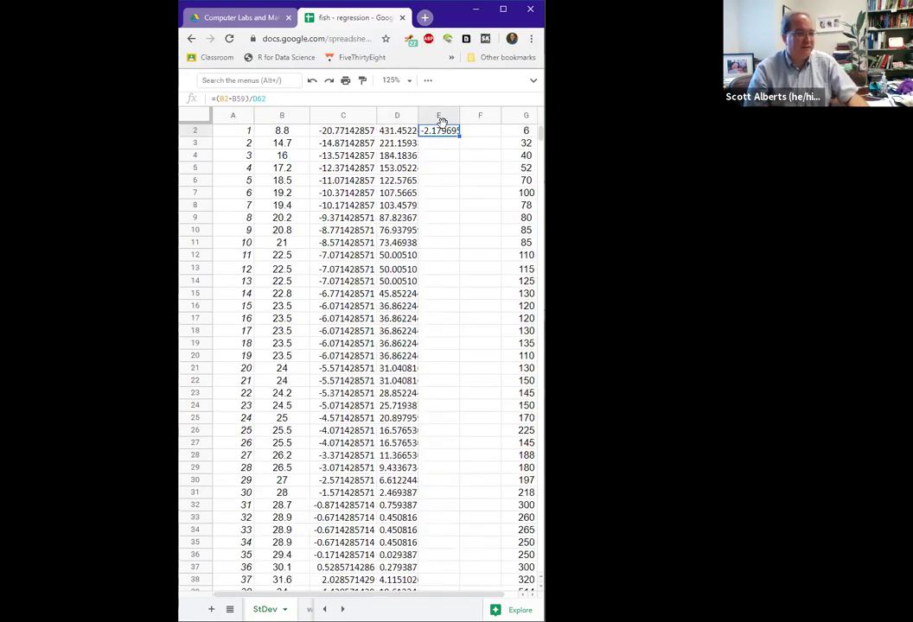
drag(457, 132, 461, 499)
scroll(458, 322, down, 8)
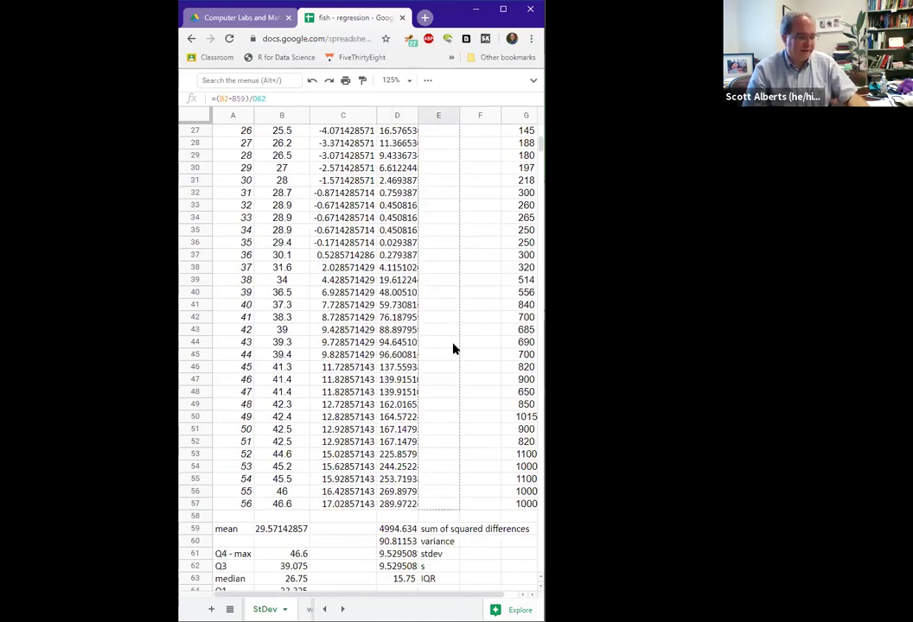
Step: Lock the B59 and D62 references in E2 and fill down, giving z-scores from -2.179695 to 1.786930
scroll(445, 346, up, 9)
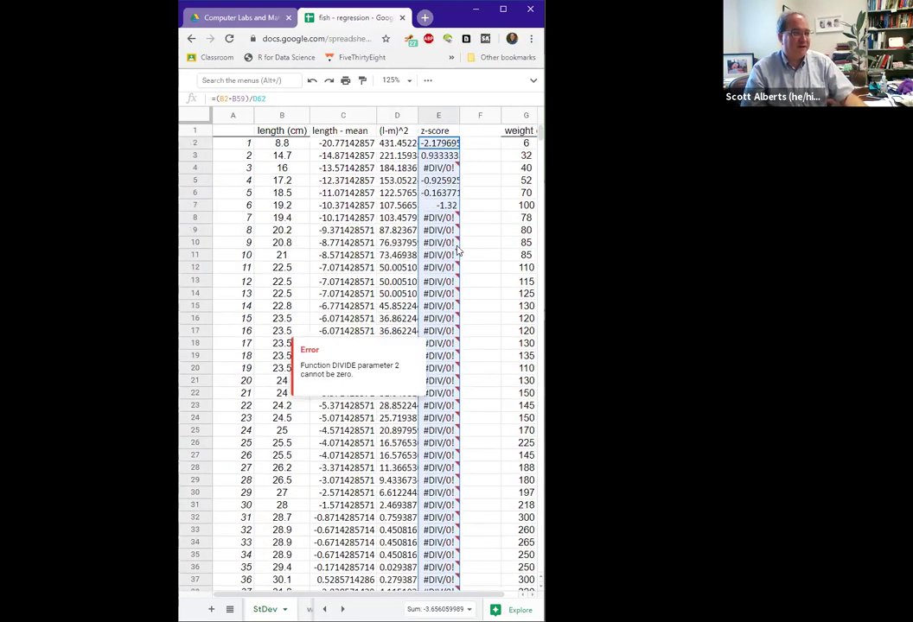
click(241, 99)
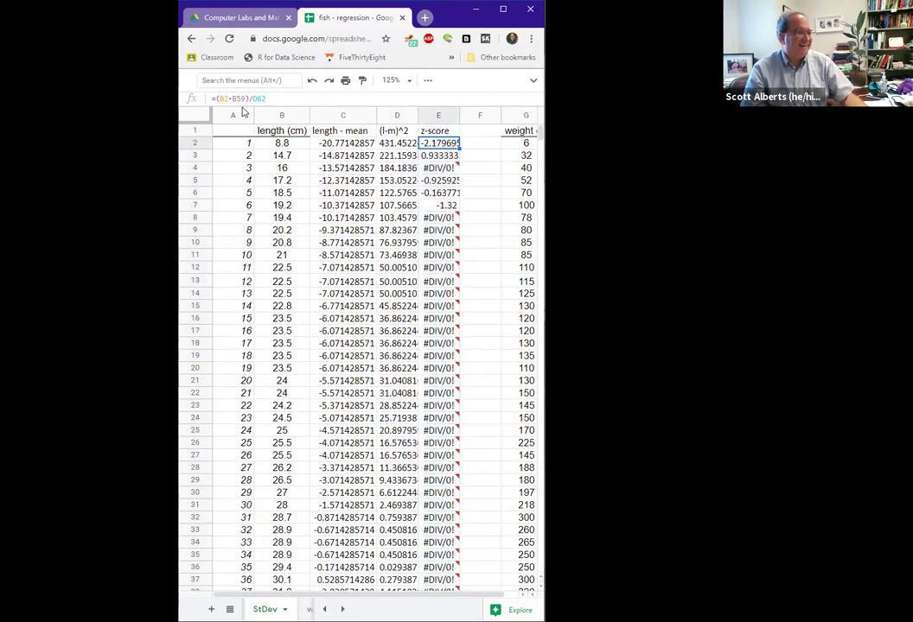
click(222, 101)
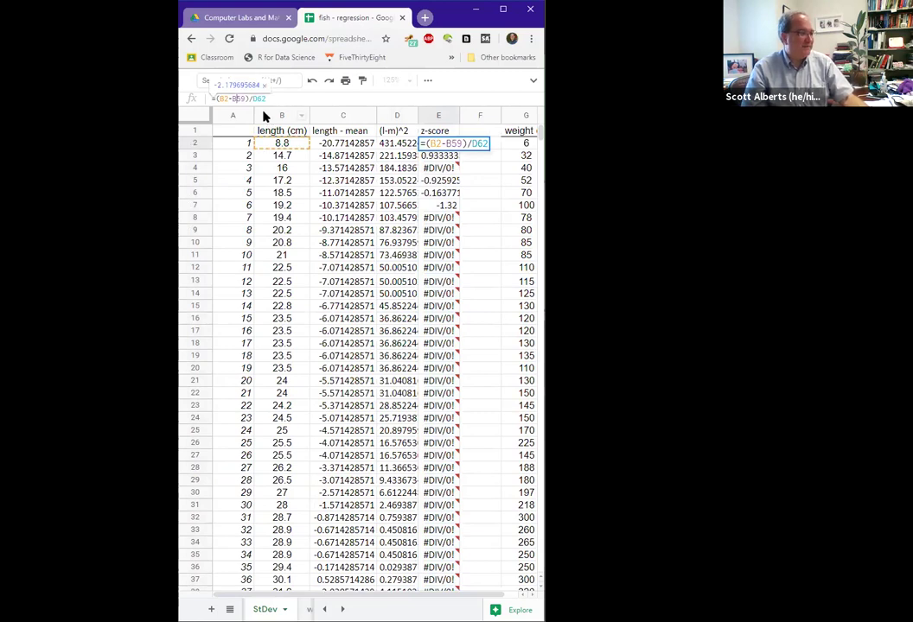
key(F4)
key(F4)
key(Left)
key(Left)
key(Left)
key(Left)
key(Left)
key(Left)
key(F4)
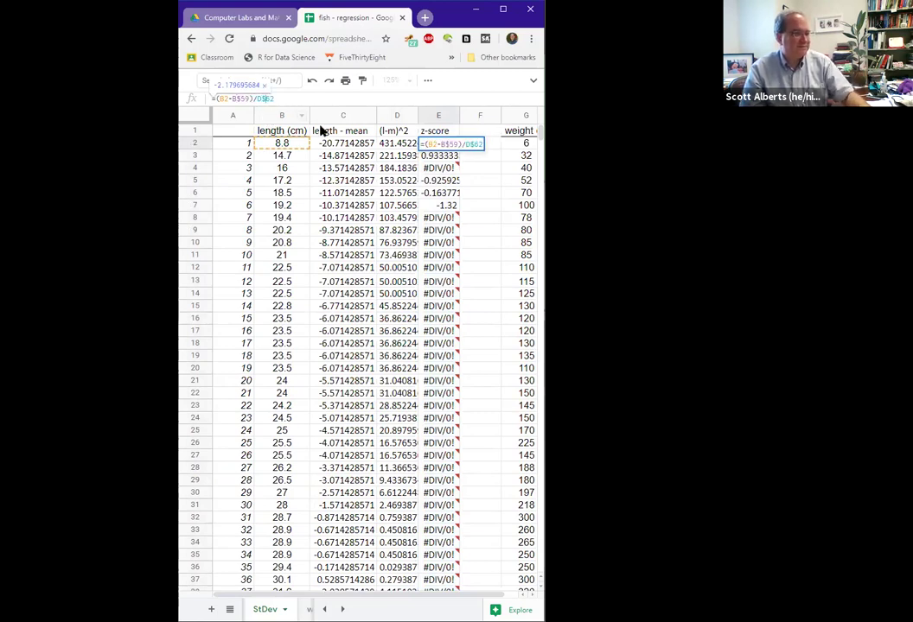
key(Return)
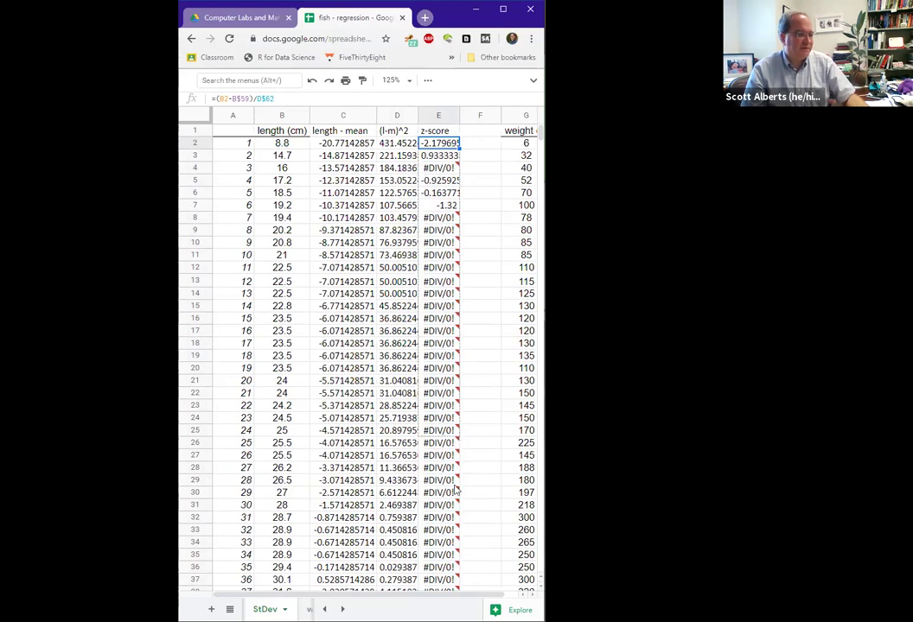
scroll(463, 446, down, 5)
key(ctrl+shift+Down)
key(ctrl+d)
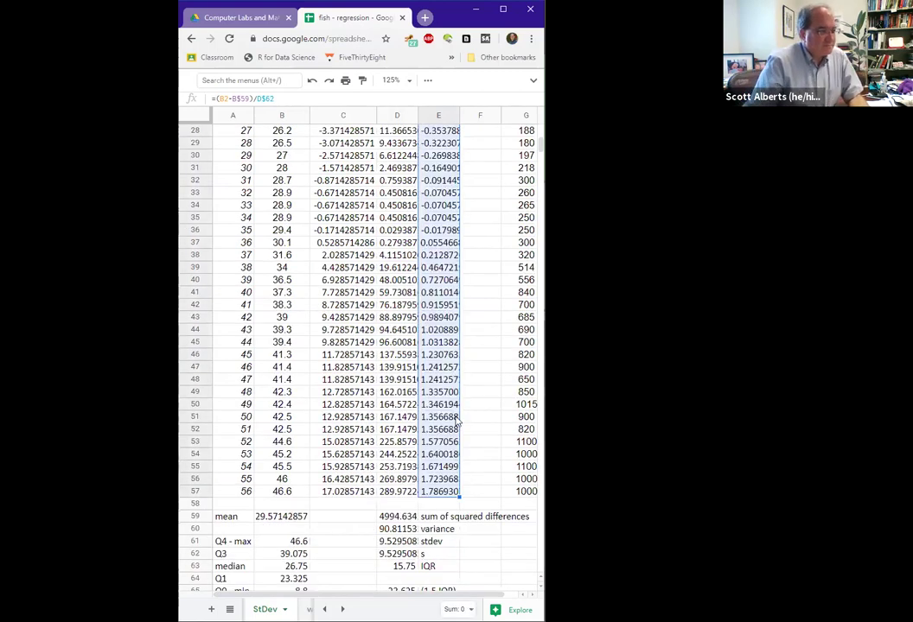
scroll(438, 378, up, 5)
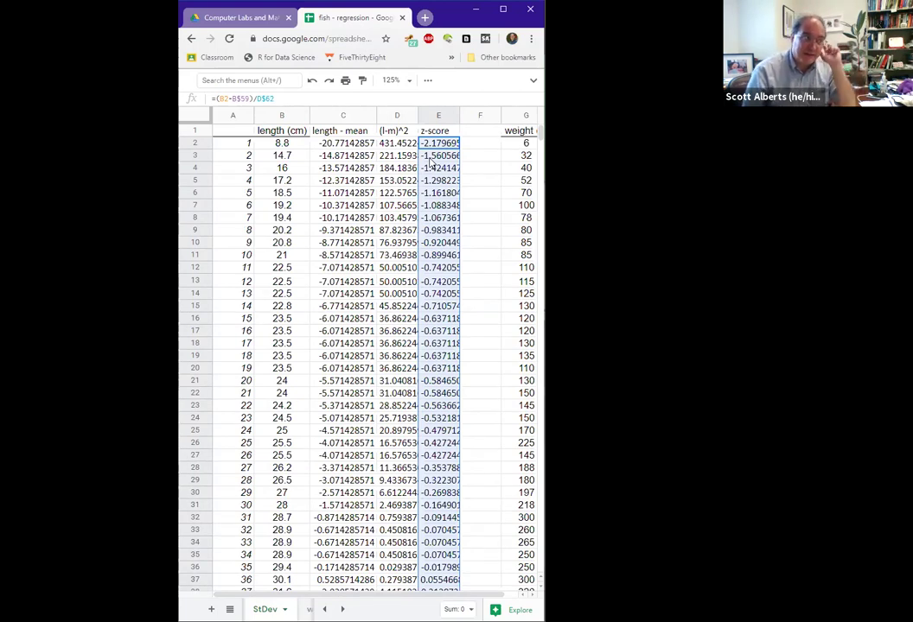
scroll(495, 246, down, 5)
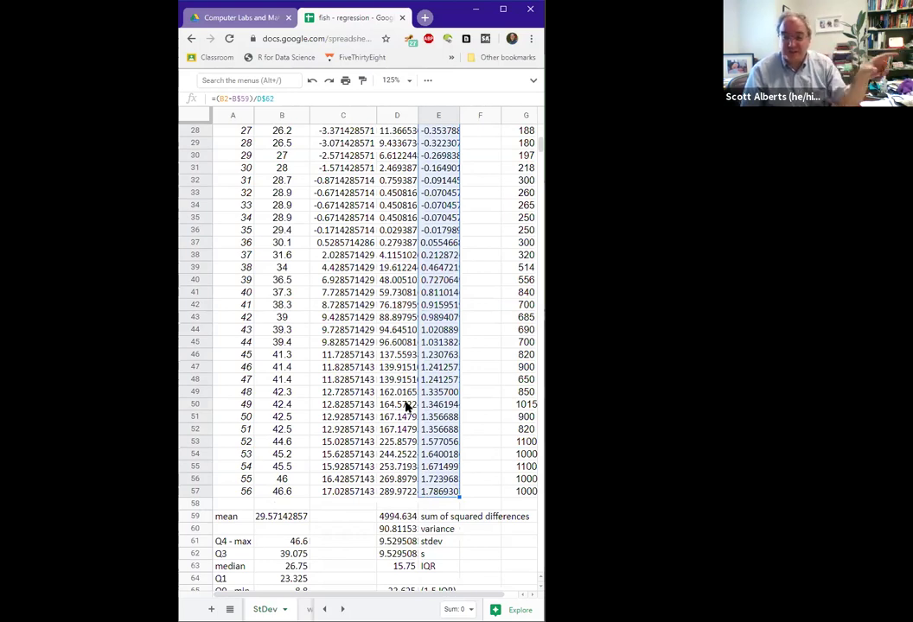
scroll(406, 406, up, 5)
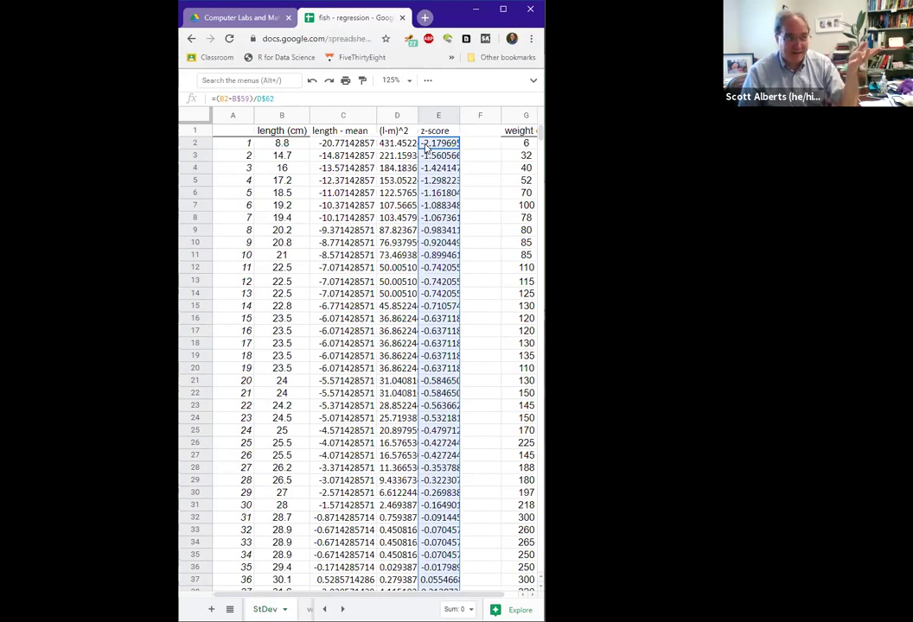
scroll(474, 241, down, 6)
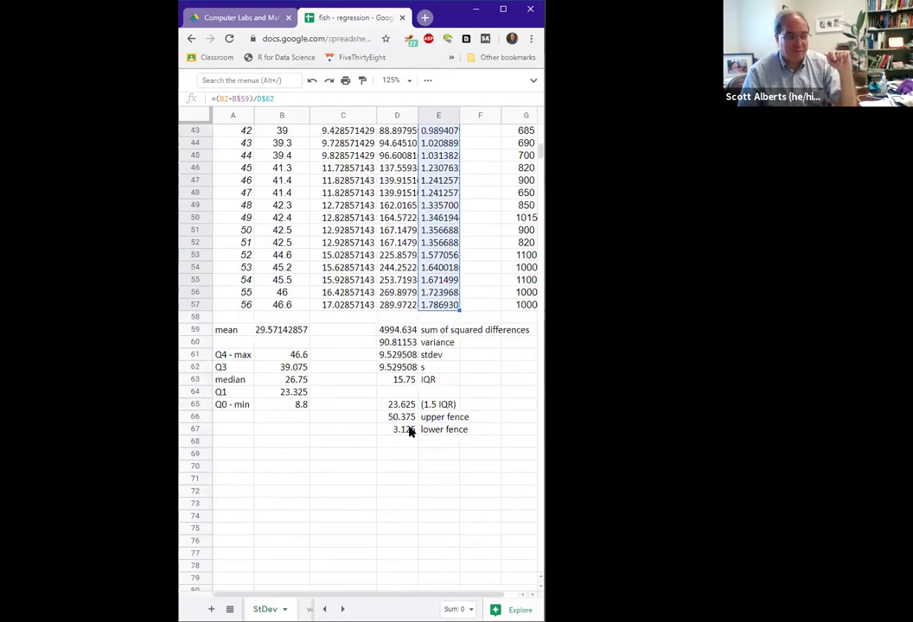
click(406, 429)
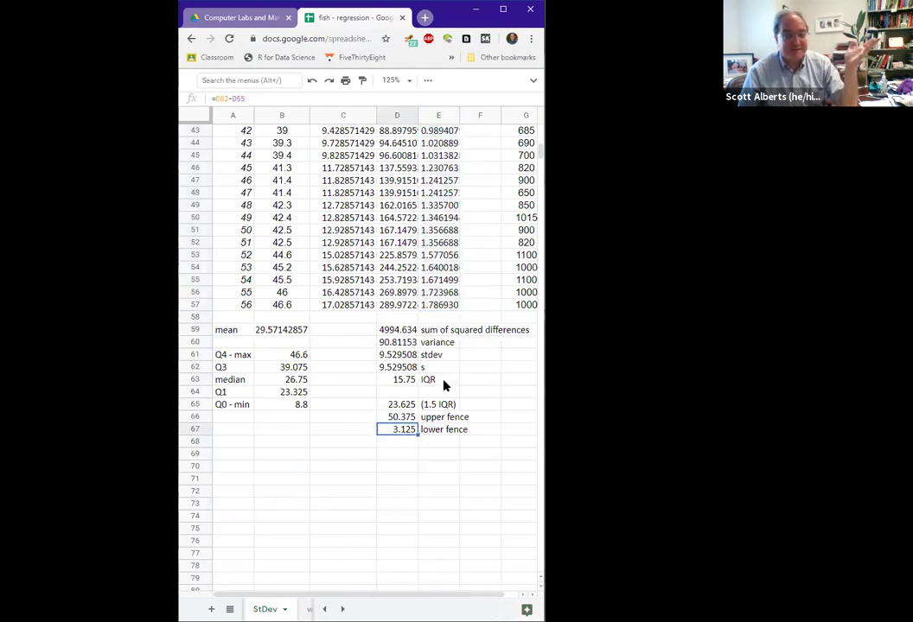
click(435, 305)
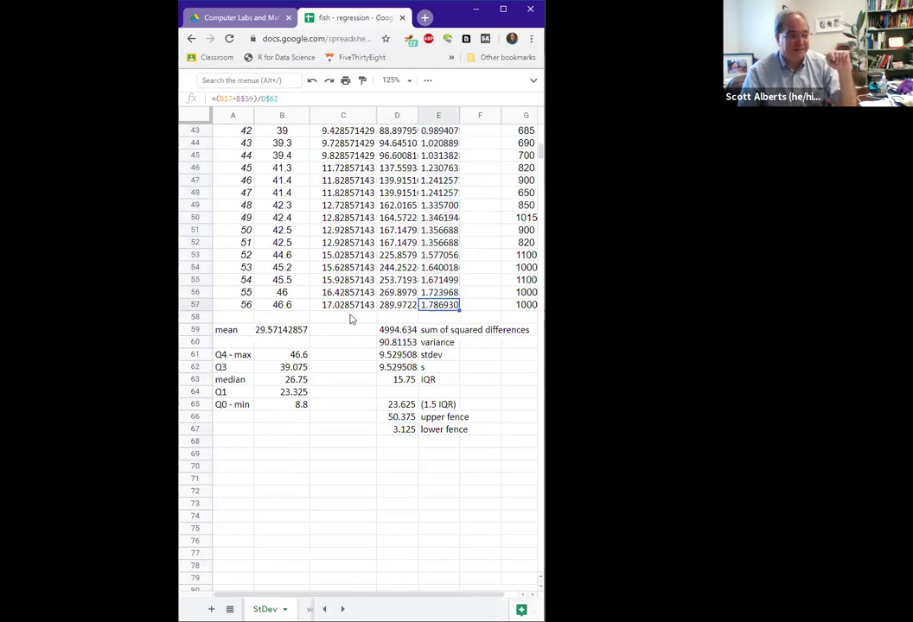